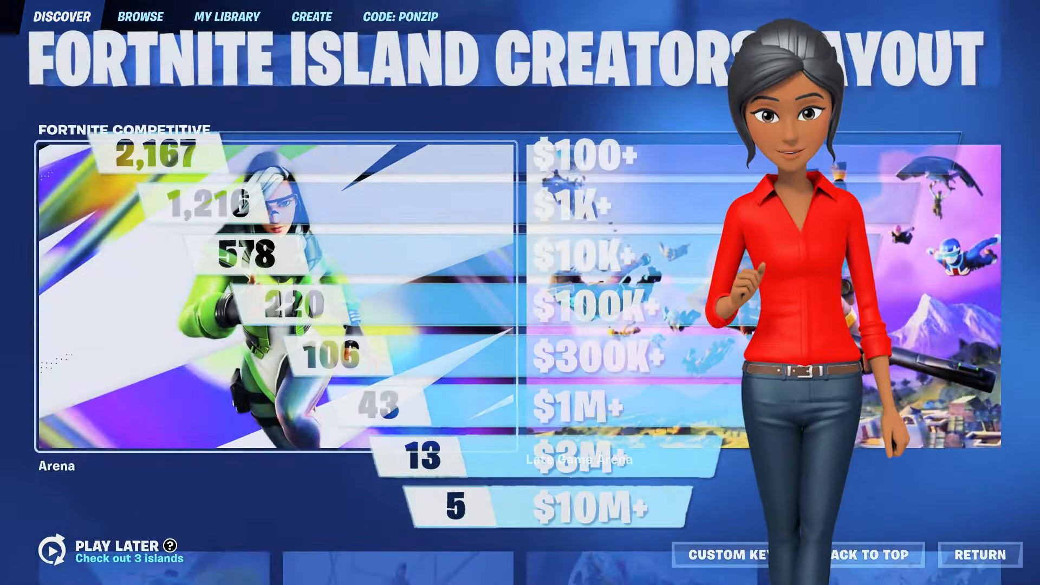
scroll(520, 304, "down", 1)
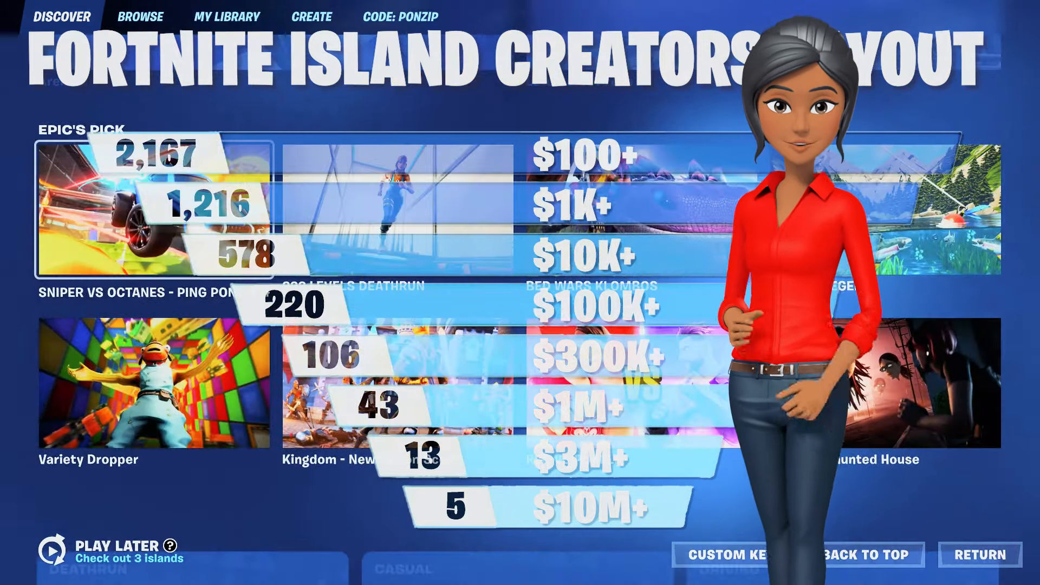
key("Down")
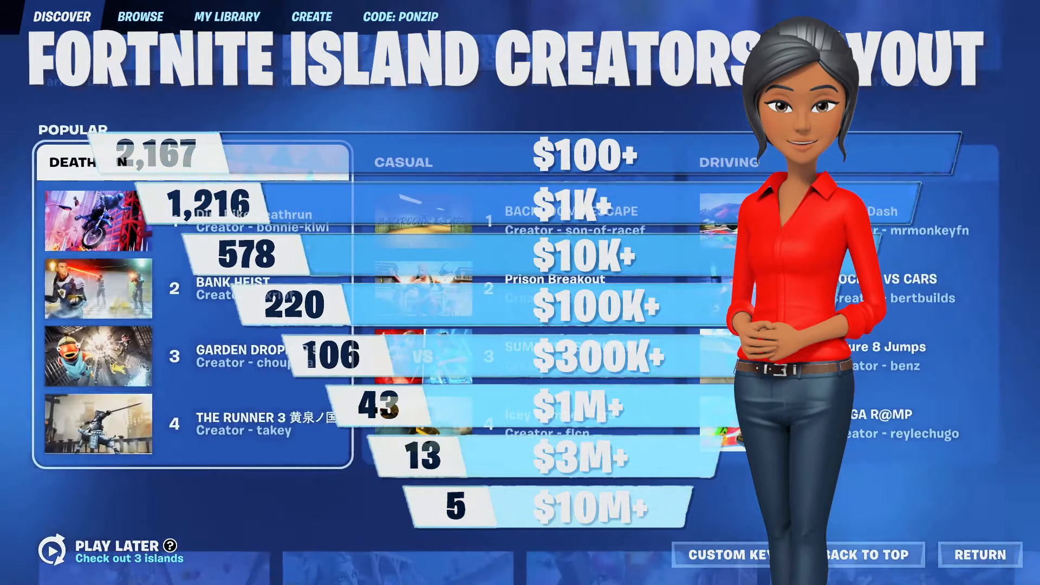
key("Return")
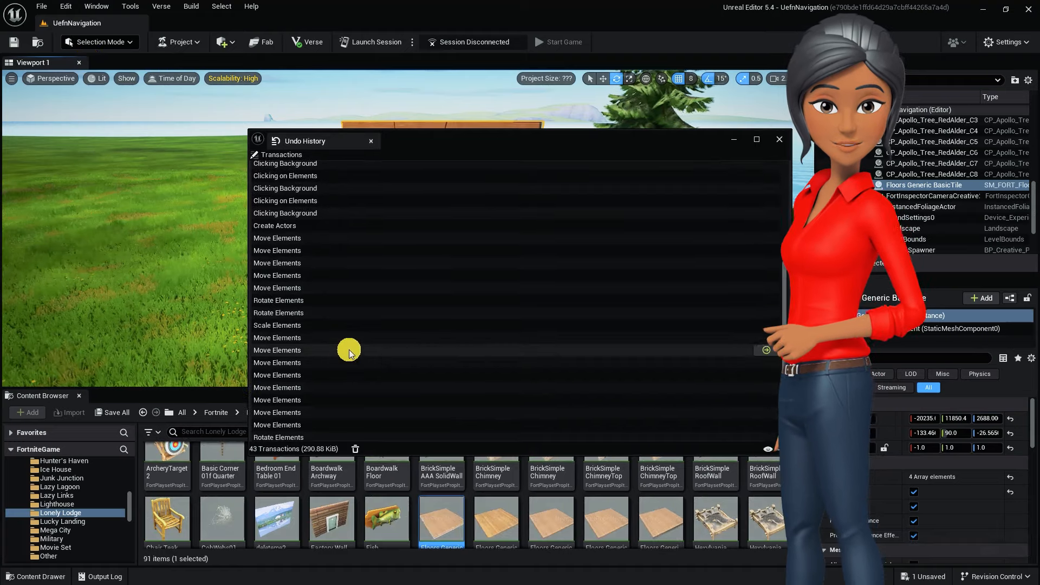
- Try stepping back through the undo history and repositioning the teak chair on the wooden floor, undoing and redoing the move
left_click(274, 236)
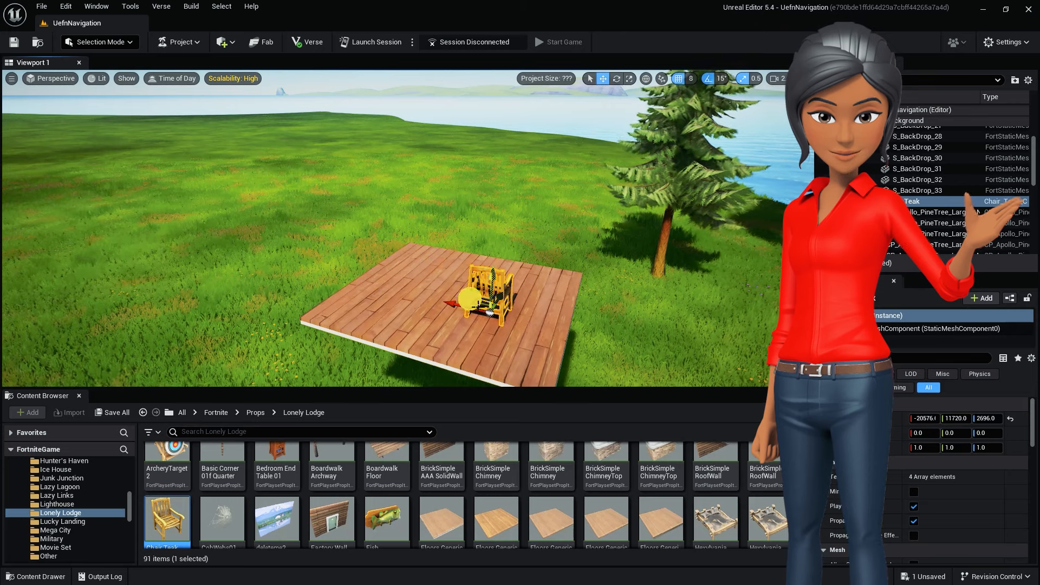
mouse_move(463, 306)
left_mouse_down()
mouse_move(427, 298)
mouse_move(454, 303)
left_mouse_up()
left_click(428, 290)
key("ctrl+z")
key("ctrl+y")
key("ctrl+z")
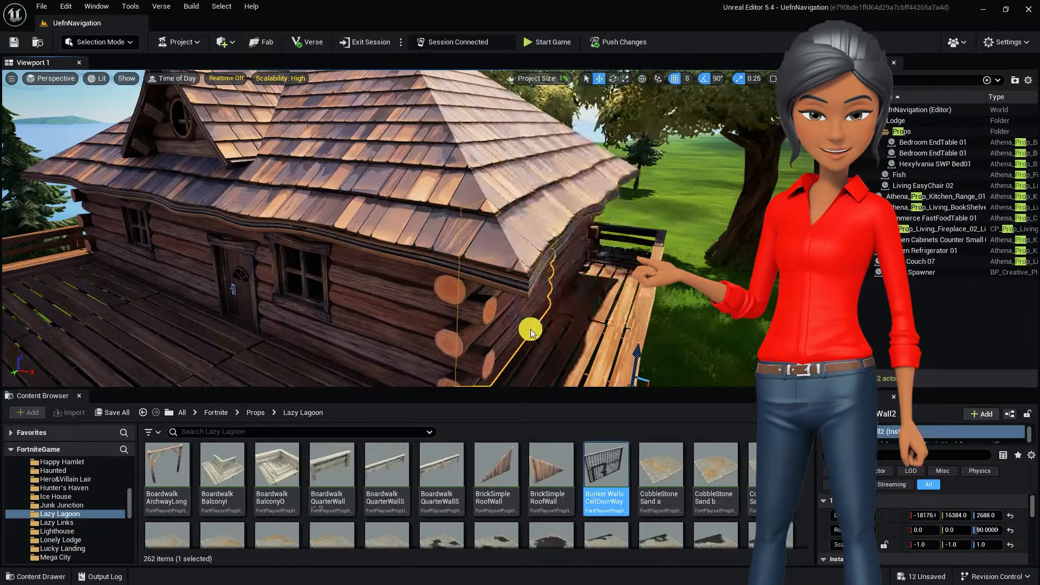
right_click(512, 73)
left_click(634, 130)
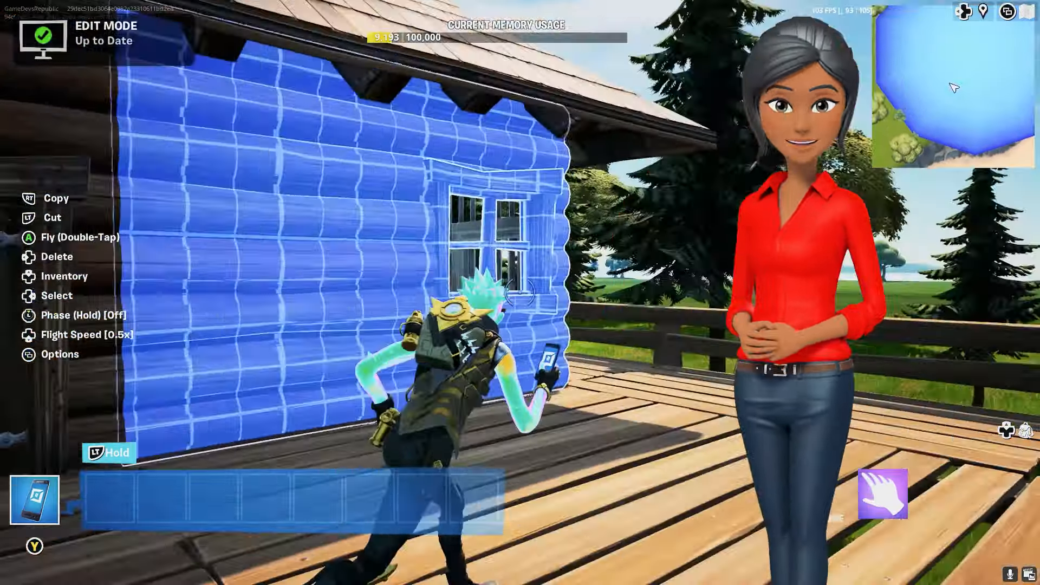
- Launch Unreal Editor for Fortnite from the Epic Games Launcher library page
left_click(74, 135)
scroll(344, 255, "down", 3)
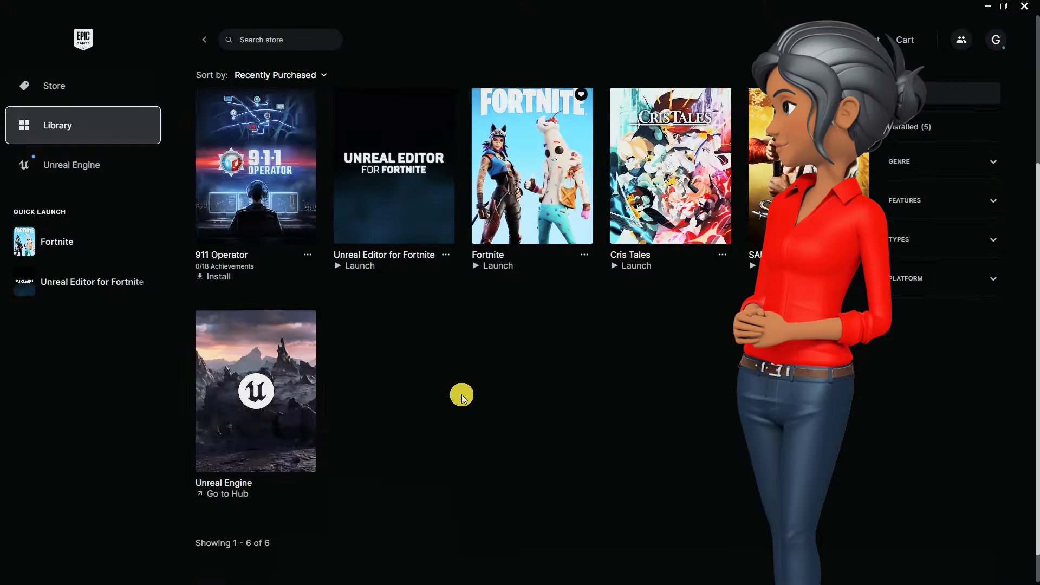
scroll(464, 386, "up", 2)
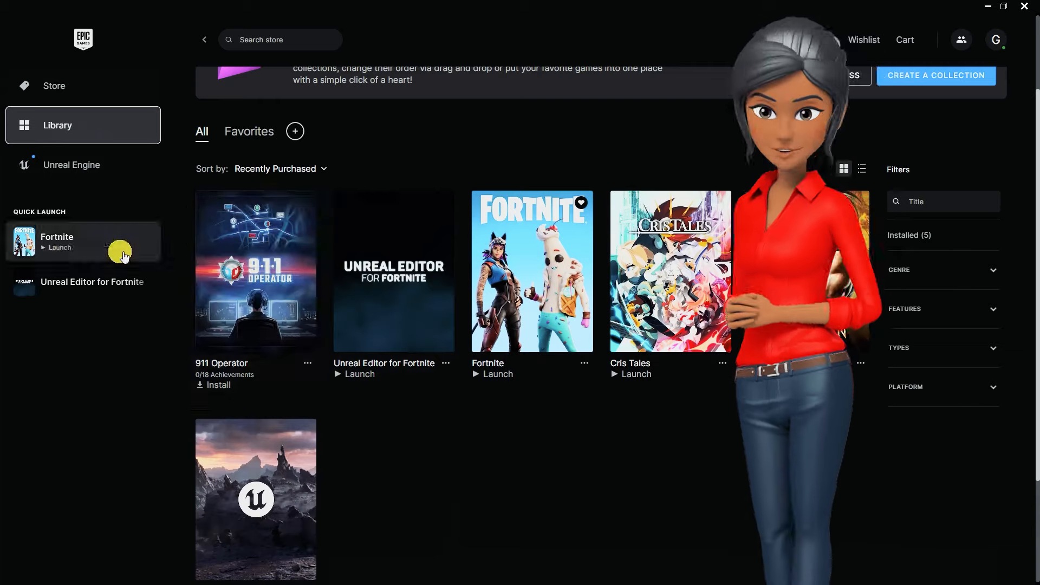
left_click(103, 285)
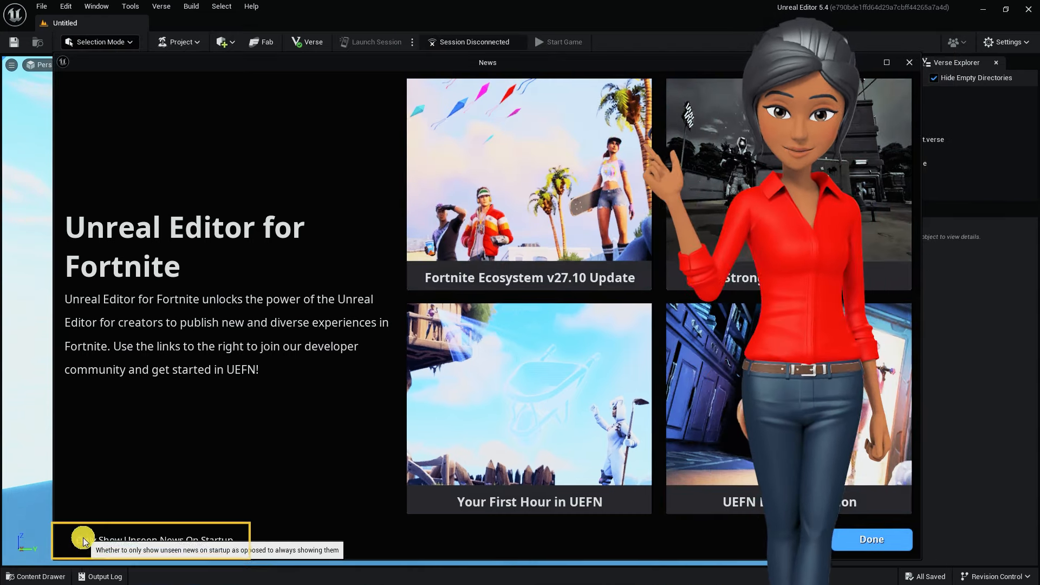
- Toggle the option to only show unseen news on startup and close the News window
left_click(72, 541)
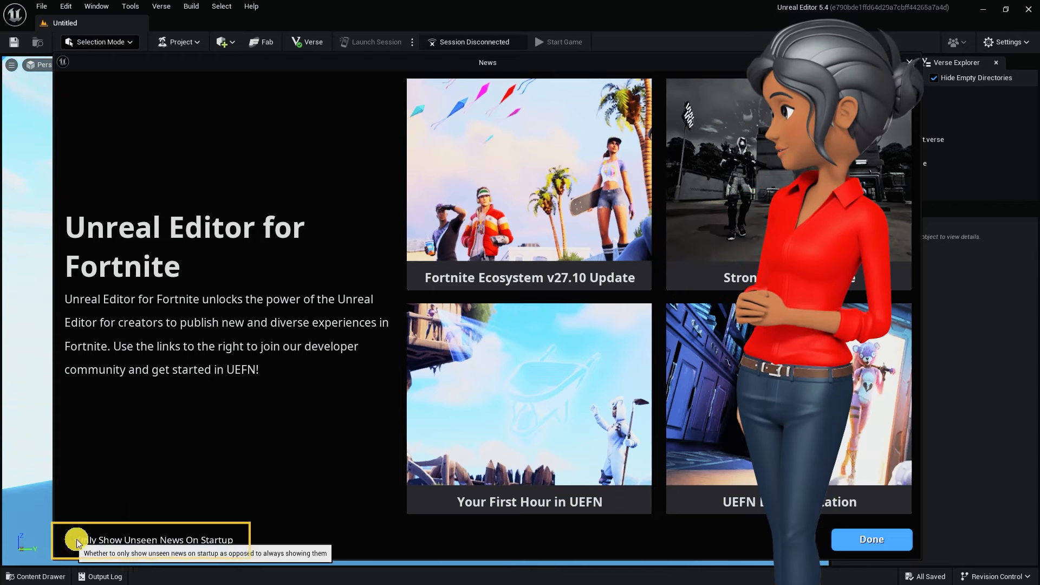
left_click(868, 539)
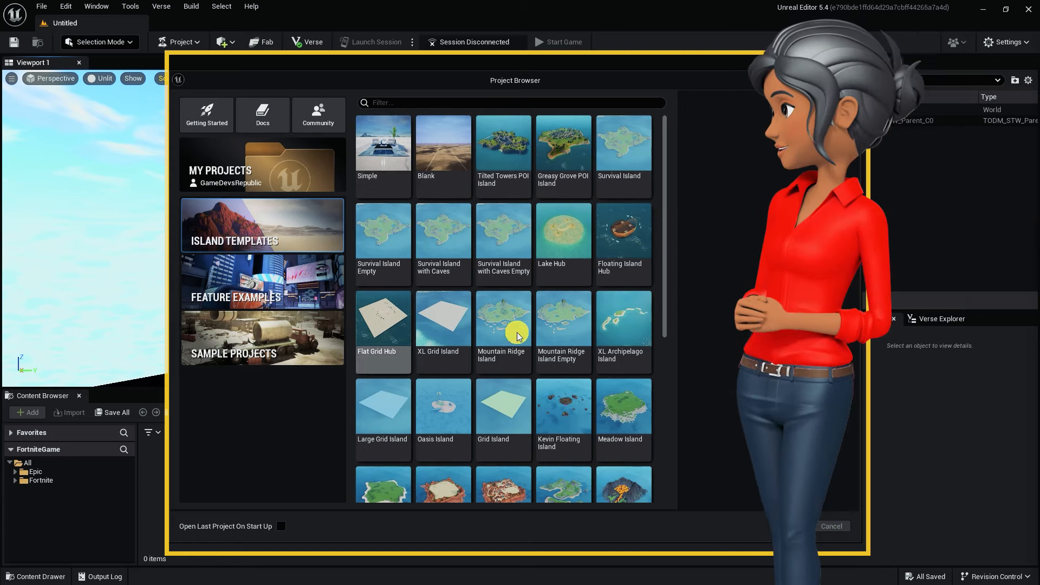
- Look through the available island templates in the Project Browser
left_click_drag(665, 315, 658, 483)
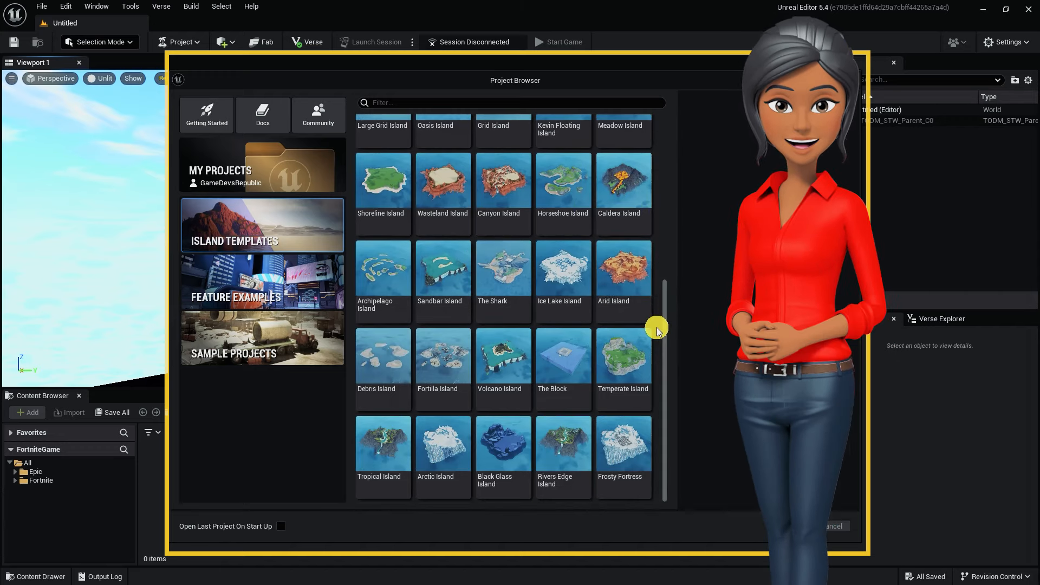
left_click_drag(664, 352, 690, 218)
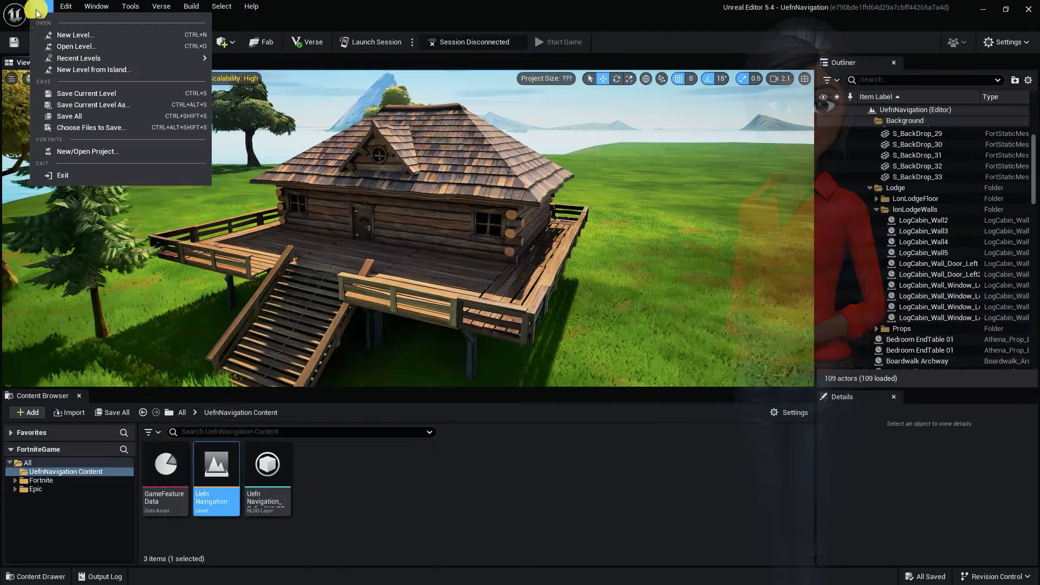
- Browse the new level templates and create a new level from the Blank template
left_click(114, 36)
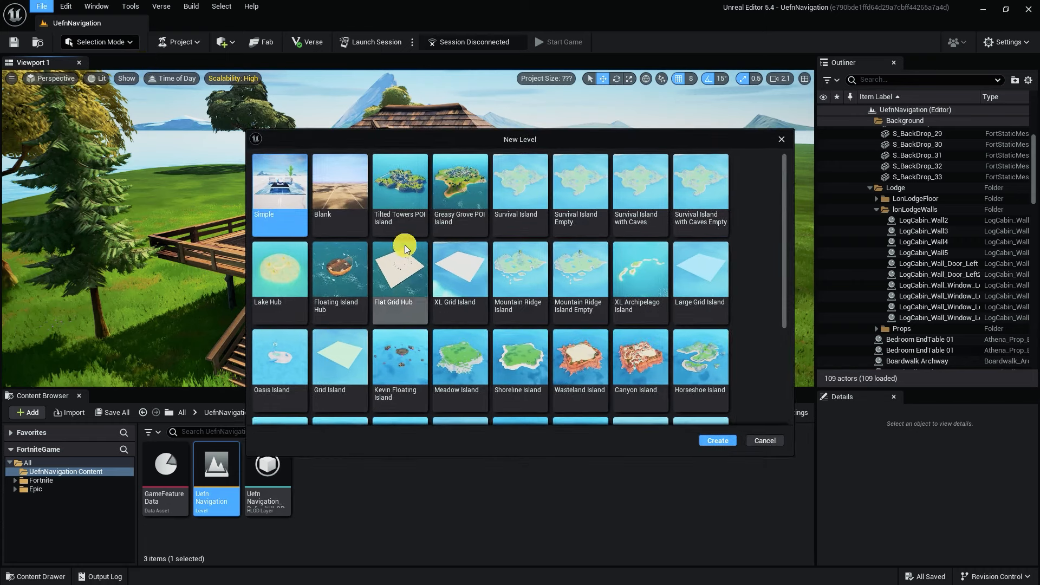
scroll(552, 297, "down", 4)
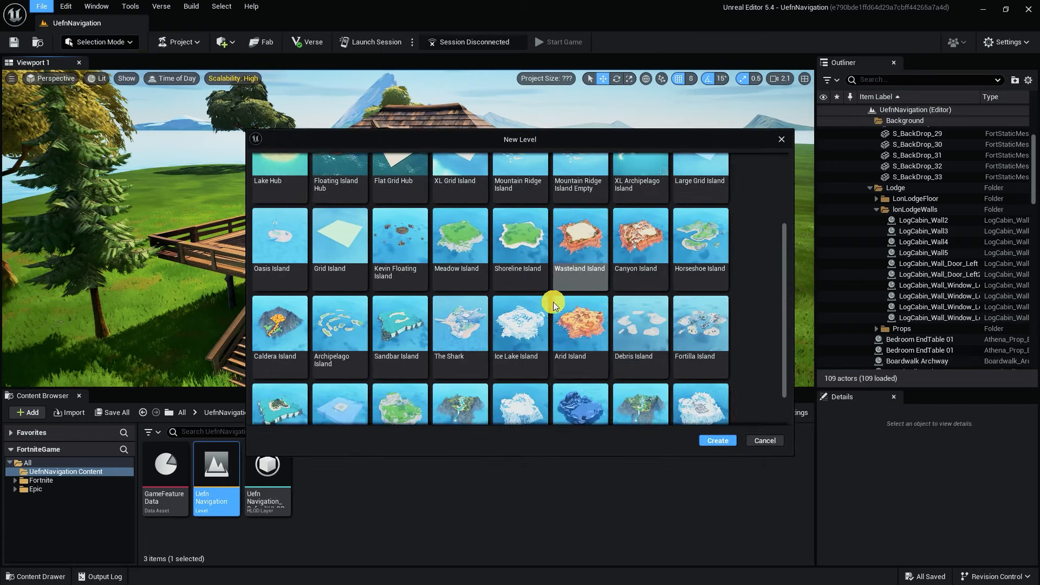
scroll(551, 304, "up", 4)
double_click(336, 189)
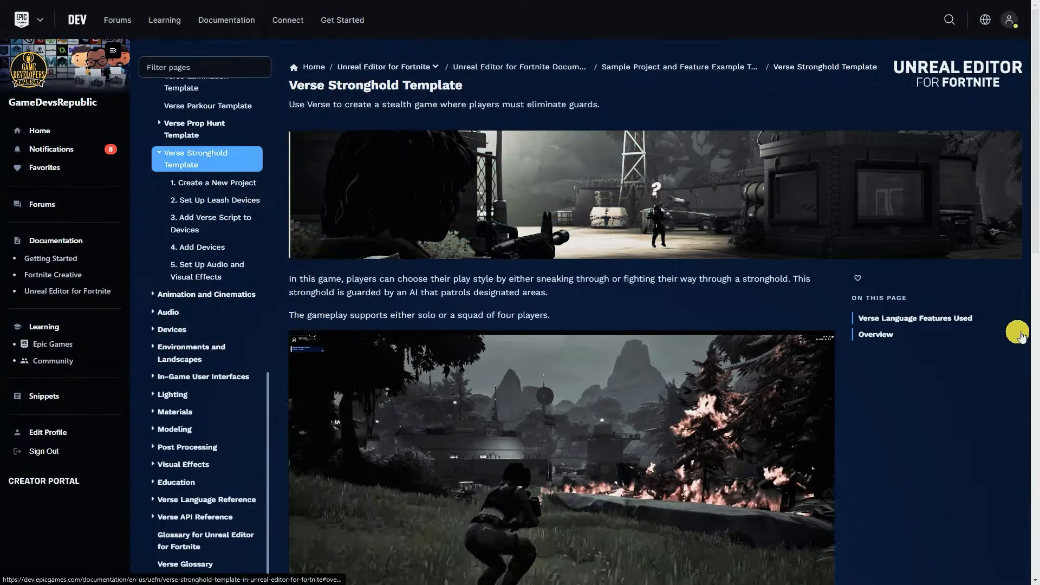
- In the Epic developer documentation, look through the Verse Stronghold tutorial pages and the Verse Detonation and Verse Elimination template guides
scroll(1020, 325, "down", 8)
left_click(213, 182)
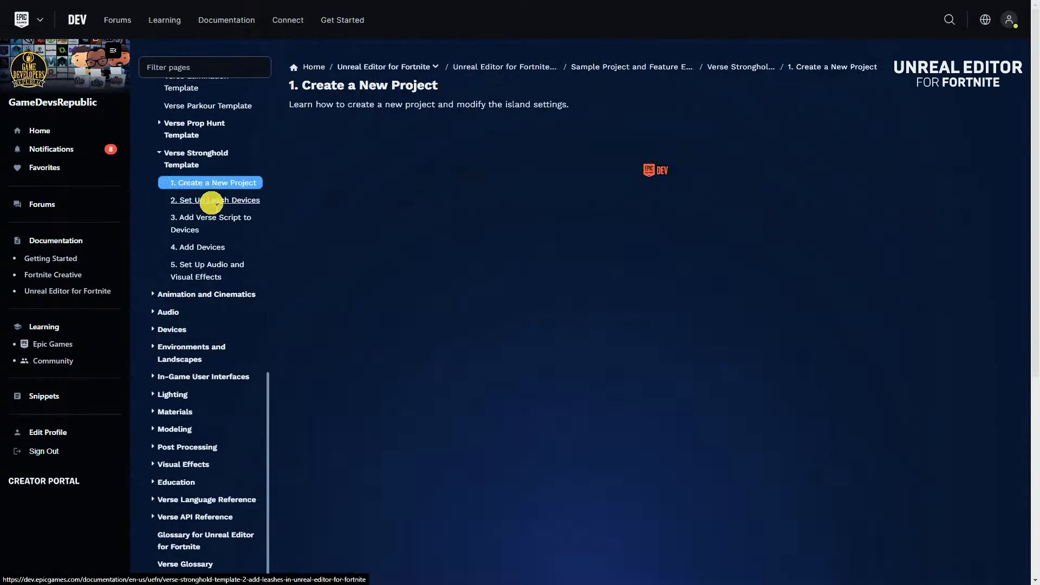
left_click(212, 200)
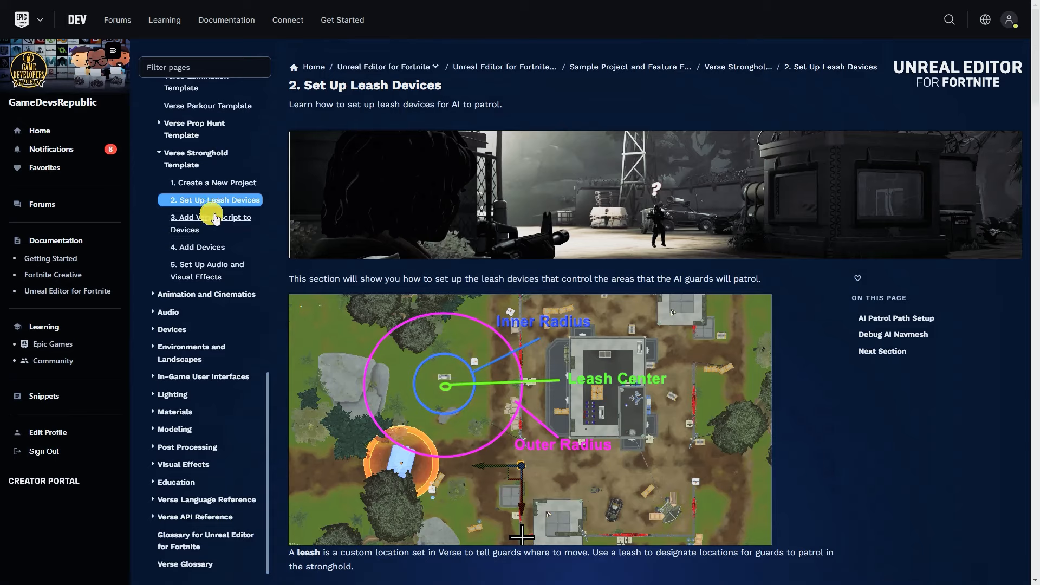
left_click(215, 217)
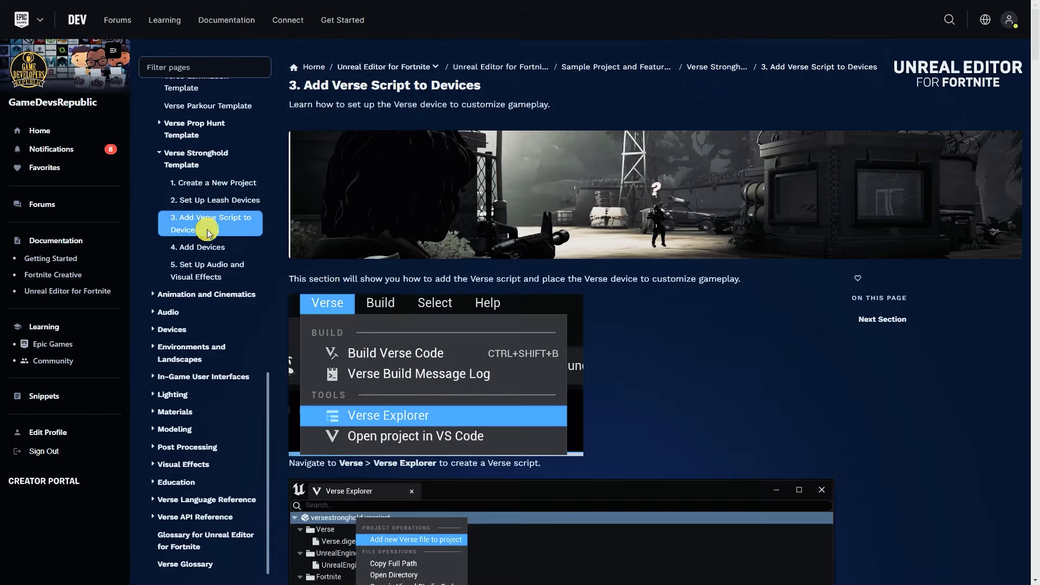
scroll(429, 270, "down", 9)
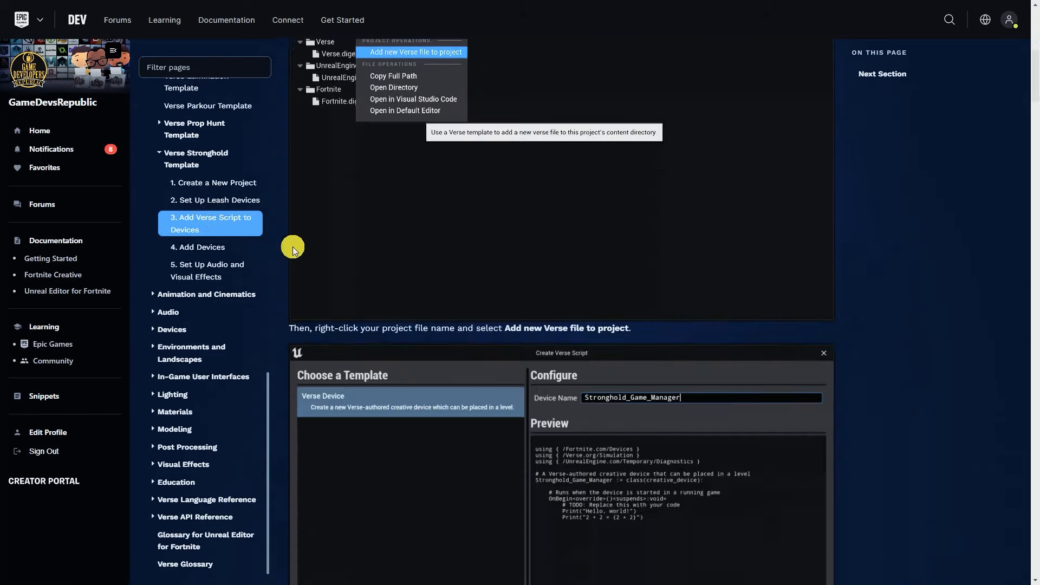
scroll(192, 379, "up", 6)
left_click(191, 379)
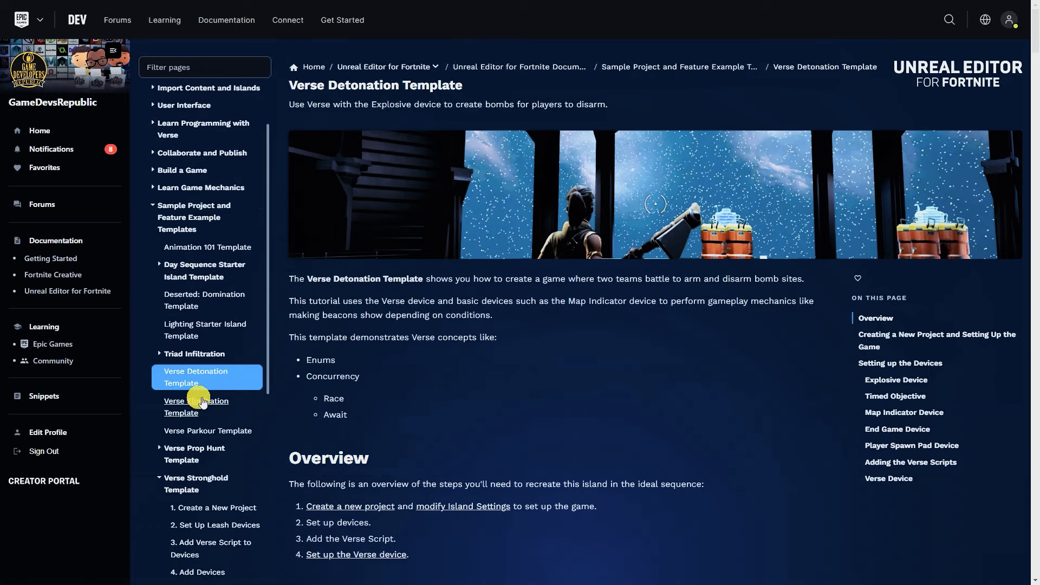
left_click(194, 411)
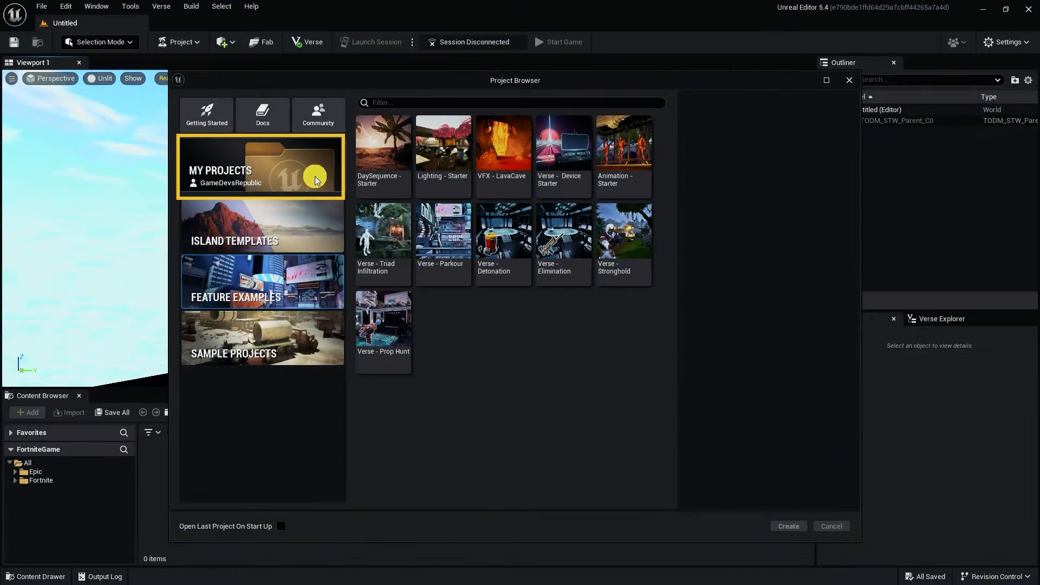
- Back in Unreal Editor for Fortnite, list the existing projects and select the Learn The Accolade Device #1 island
left_click(316, 179)
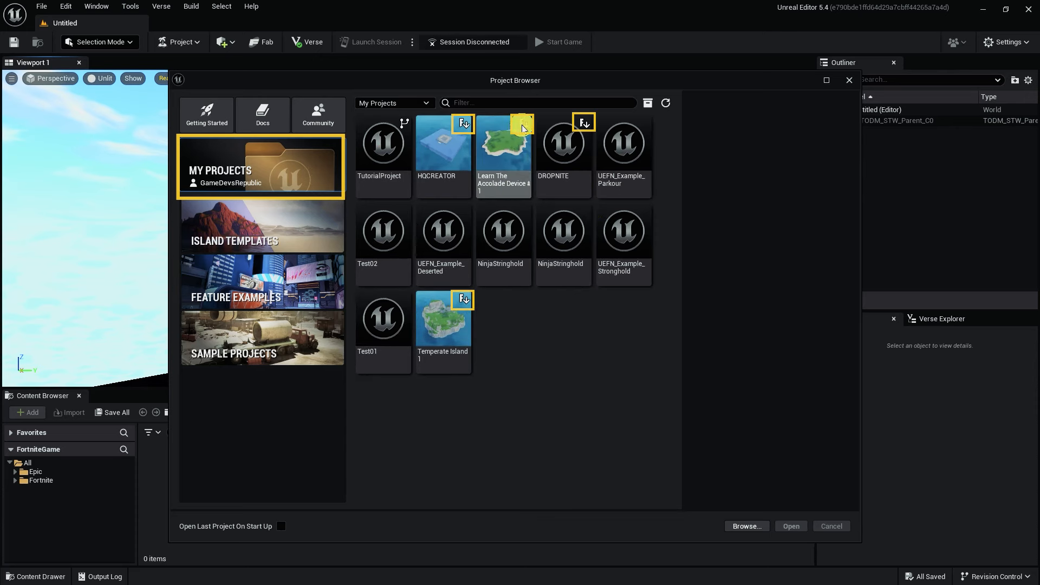
left_click(503, 165)
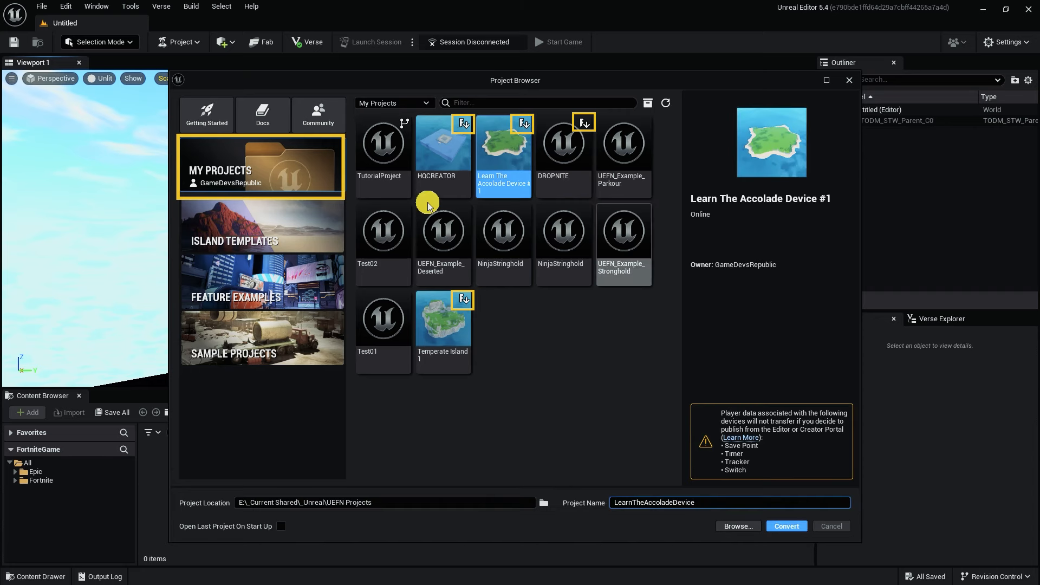
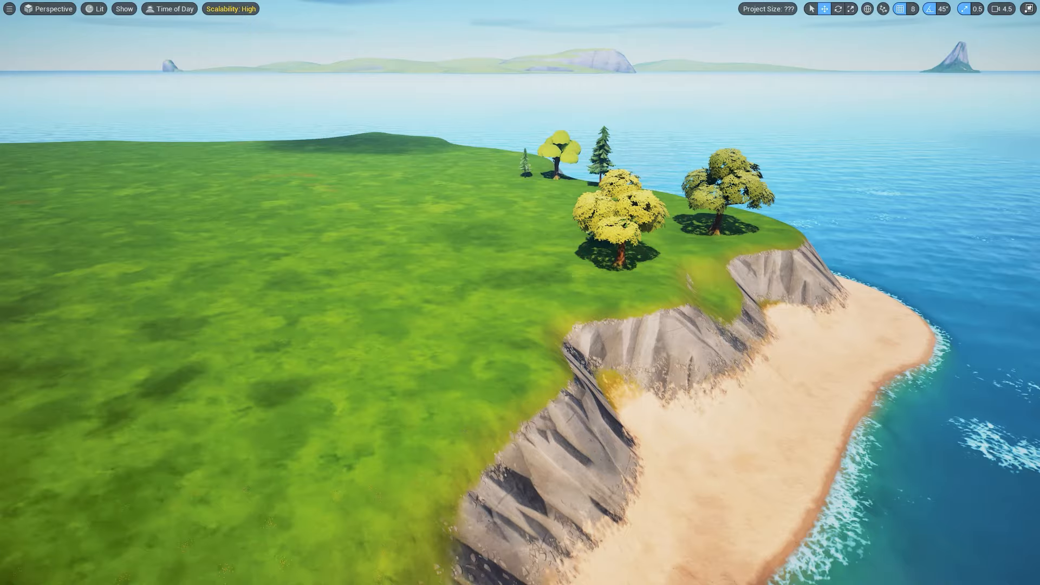
- Look around the island's cliffs and trees and set the viewport camera speed to 4.5
right_click_drag(999, 389, 992, 379)
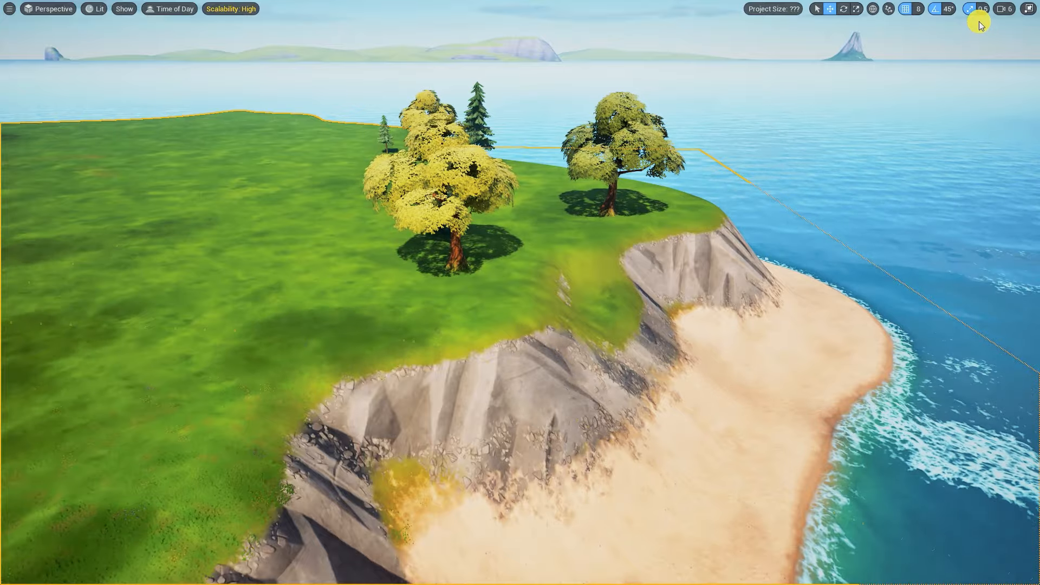
right_click_drag(722, 231, 722, 231)
scroll(722, 231, "down", 2)
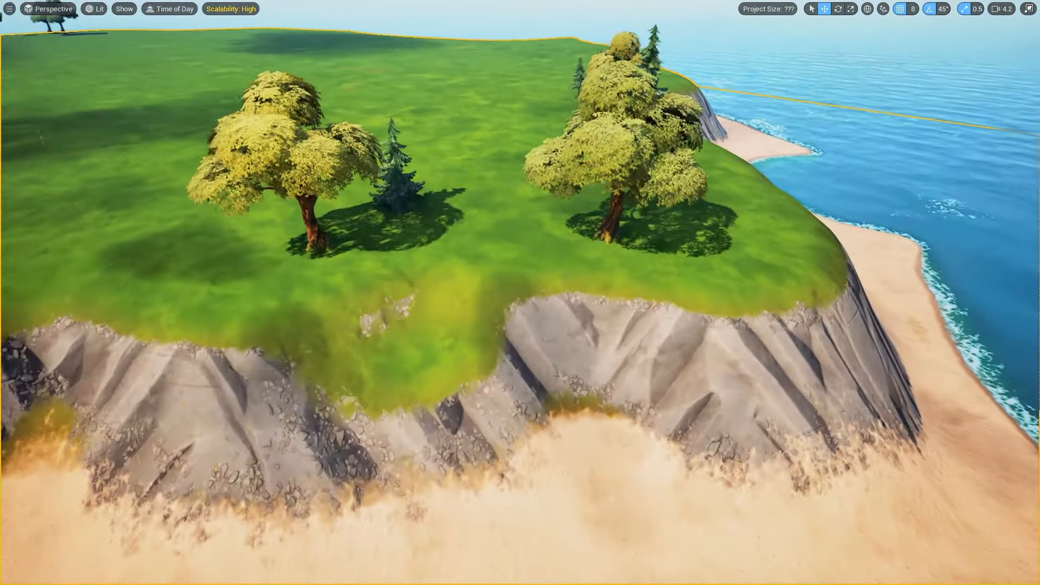
right_click_drag(923, 364, 931, 370)
scroll(923, 362, "up", 1)
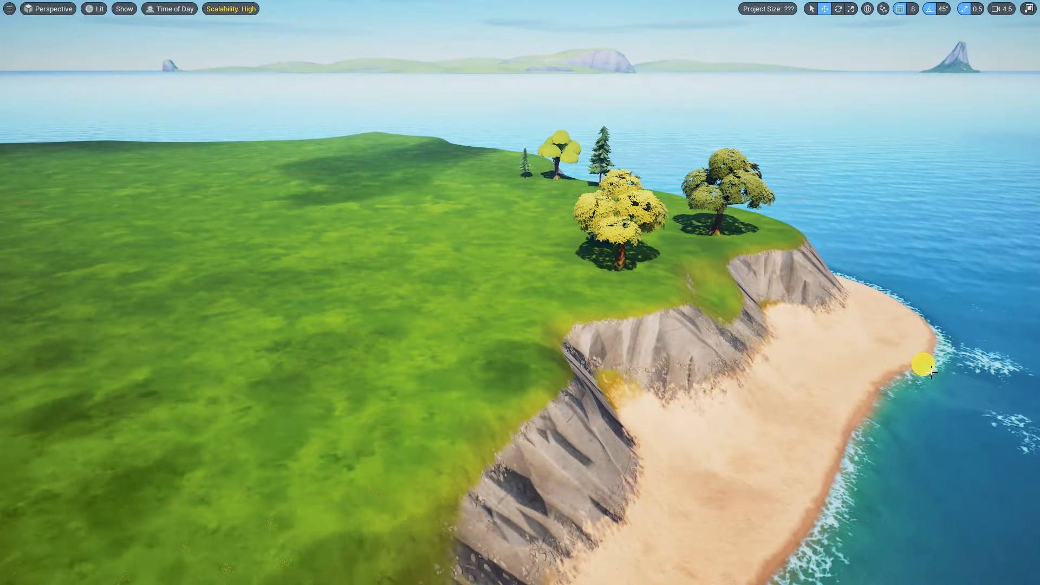
- Turn the view over the island and fly the camera forward and backward along the coast
right_click_drag(931, 370, 379, 390)
key("w")
key("s")
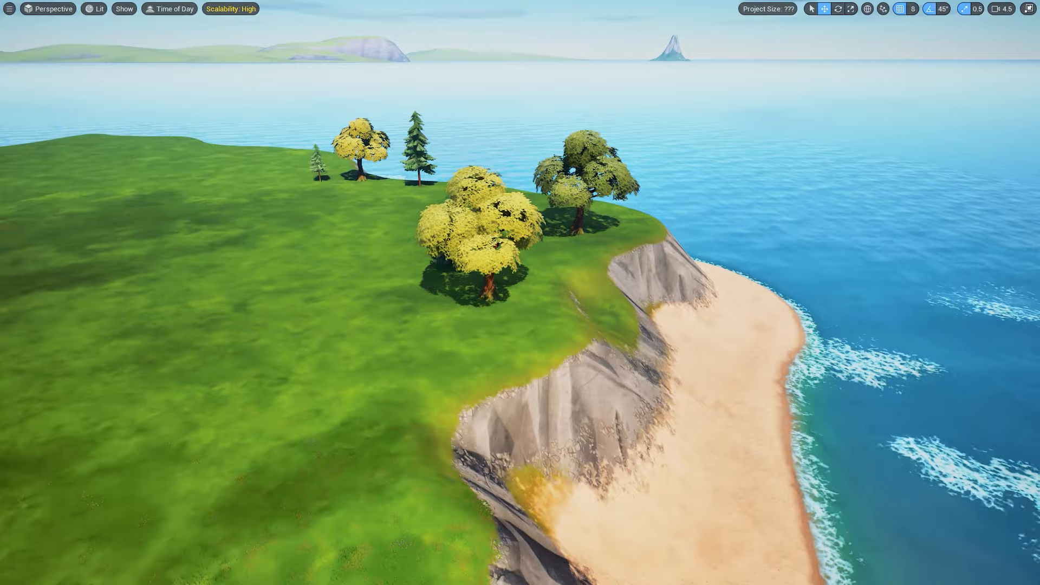
- Lower and raise the camera repeatedly above the cliffs and slide it sideways toward the water
key("q")
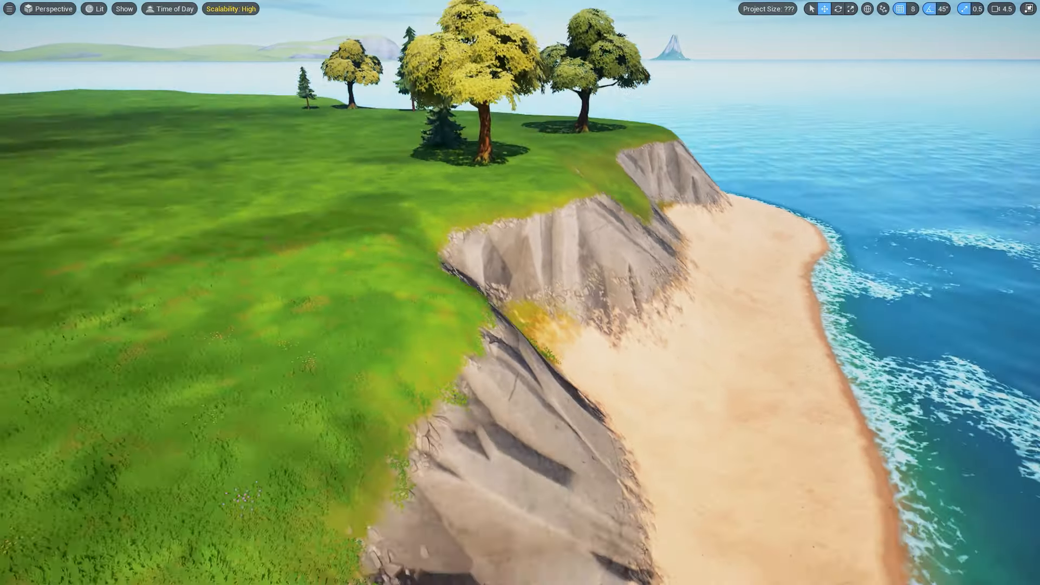
key("e")
key("q")
key("e")
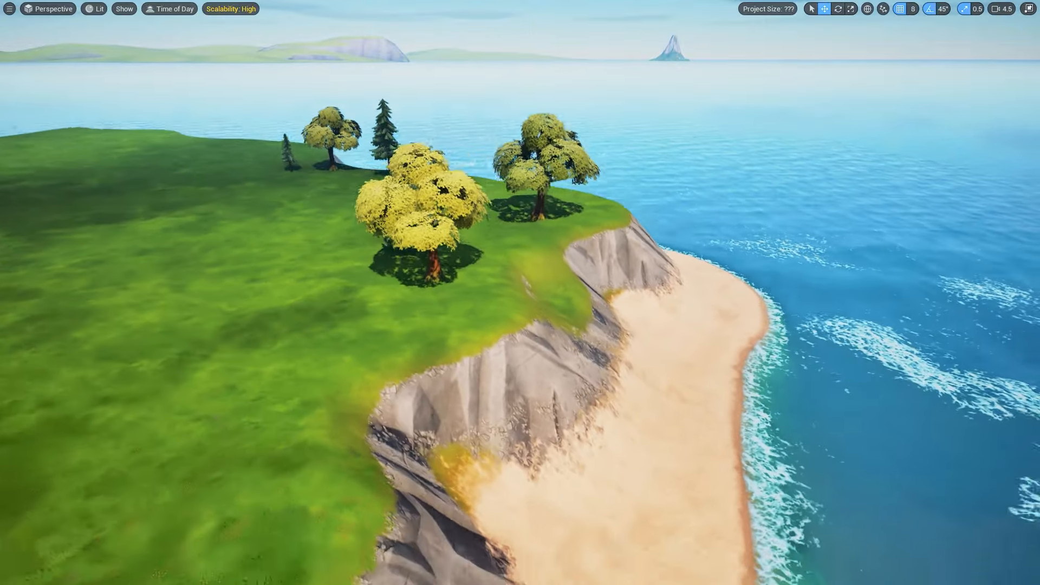
key("q")
key("e")
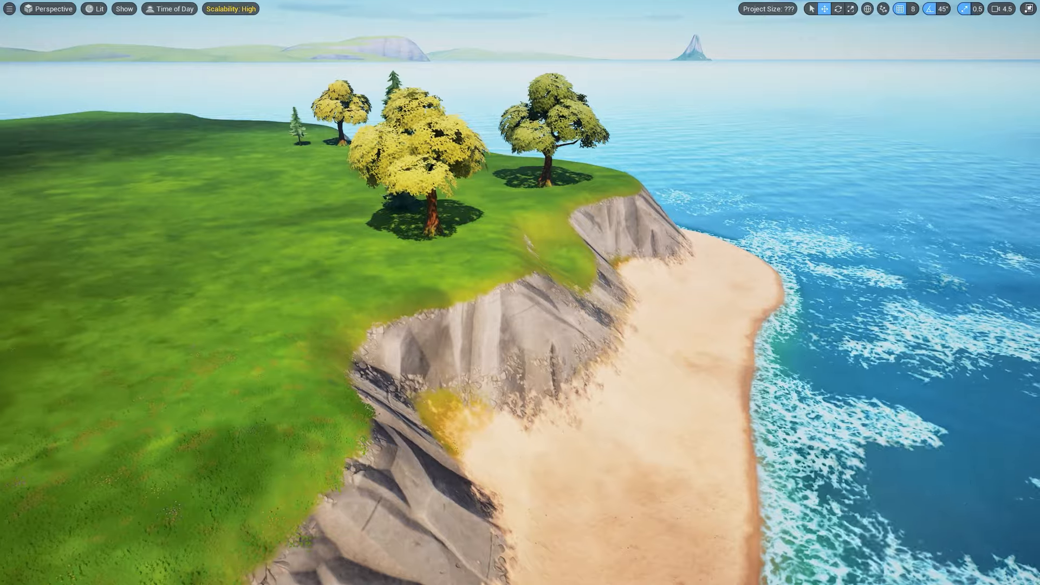
key("q")
key("e")
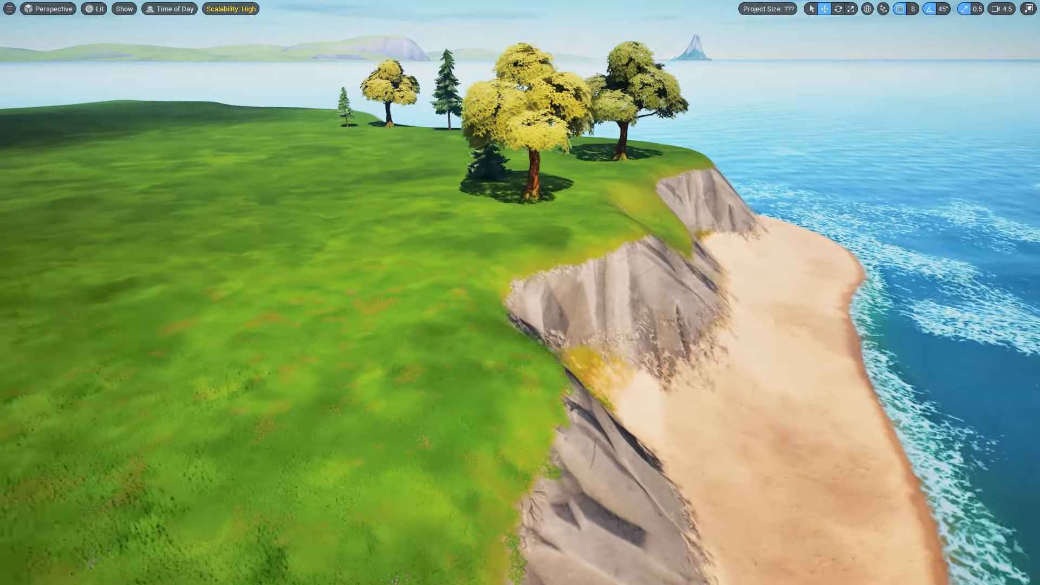
key("e")
key("d")
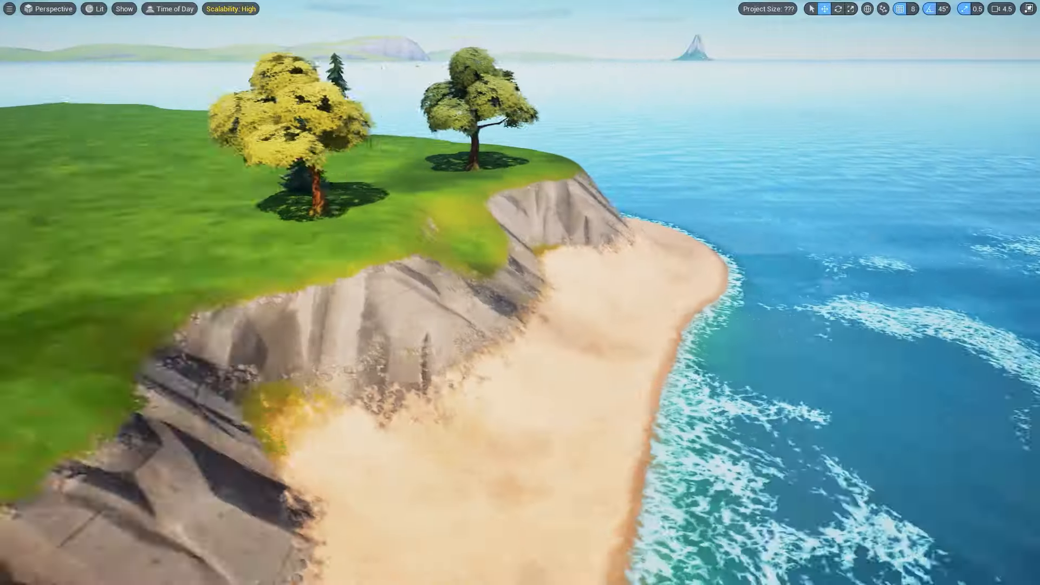
key("d")
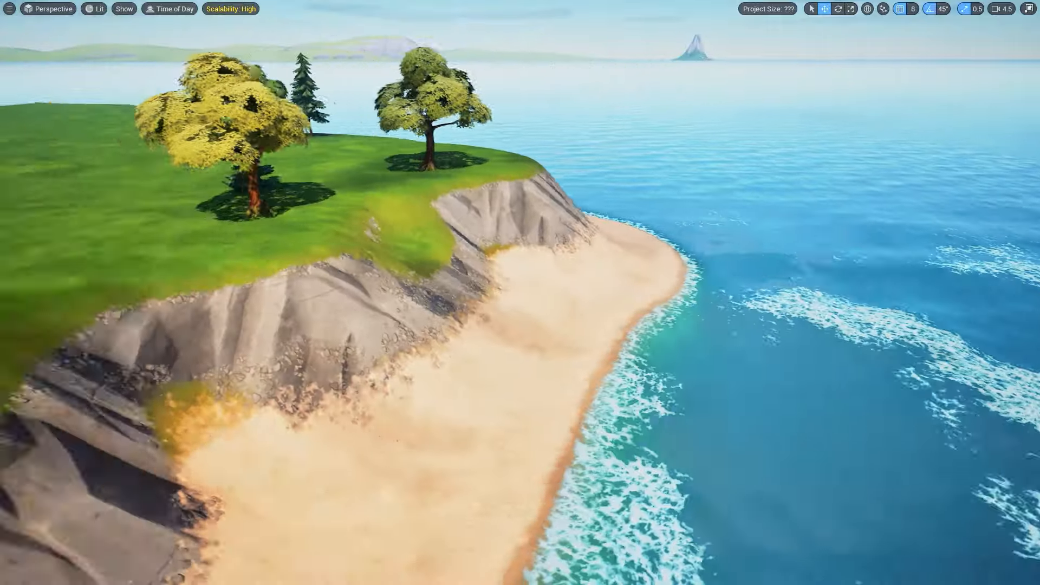
- Fly the camera backward and upward for an overview of the island, and lower the camera speed to 2
key("a")
key("s")
key("e")
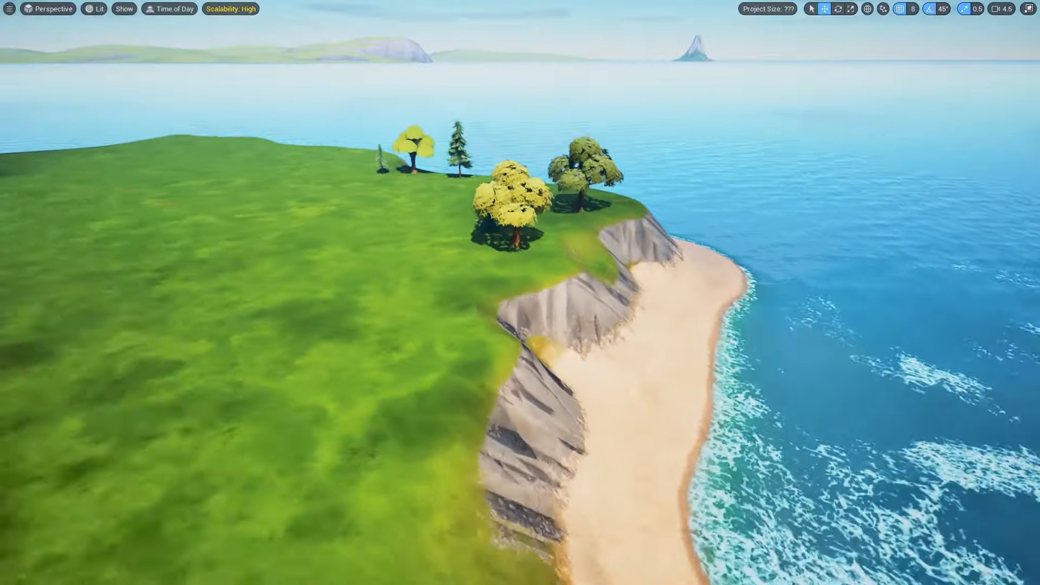
key("s")
key("e")
scroll(520, 292, "down", 3)
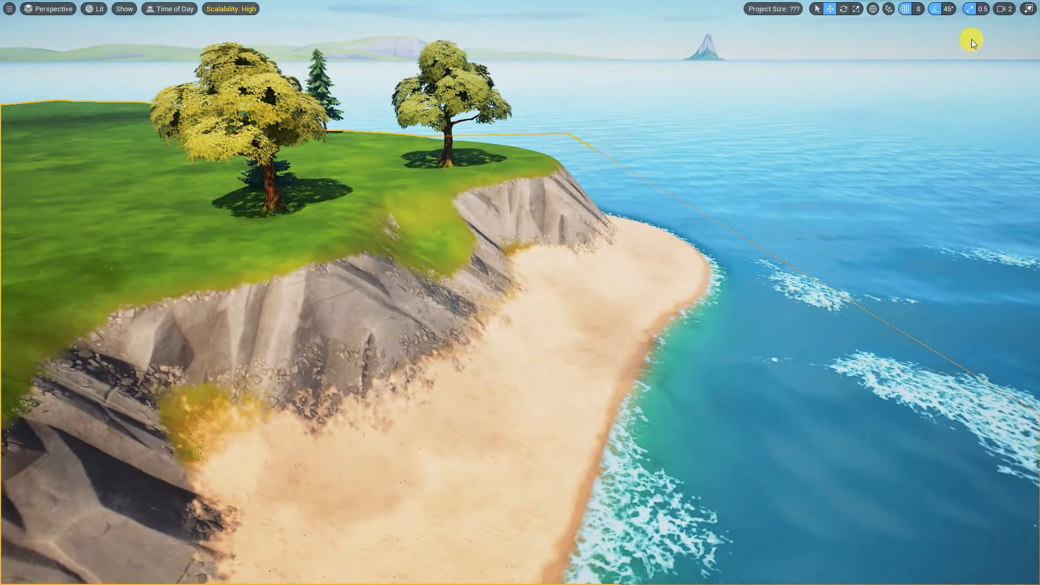
- Set the viewport camera speed to 0.2 and fly slowly forward and backward near the cliffs
left_click(1003, 9)
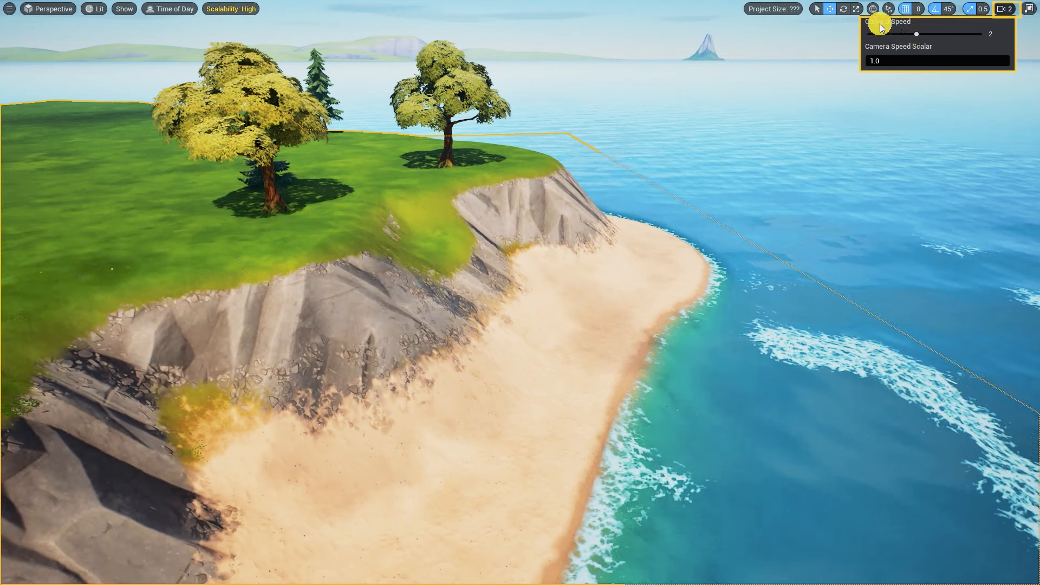
left_click_drag(914, 40, 888, 40)
right_click_drag(650, 244, 622, 244)
key("w")
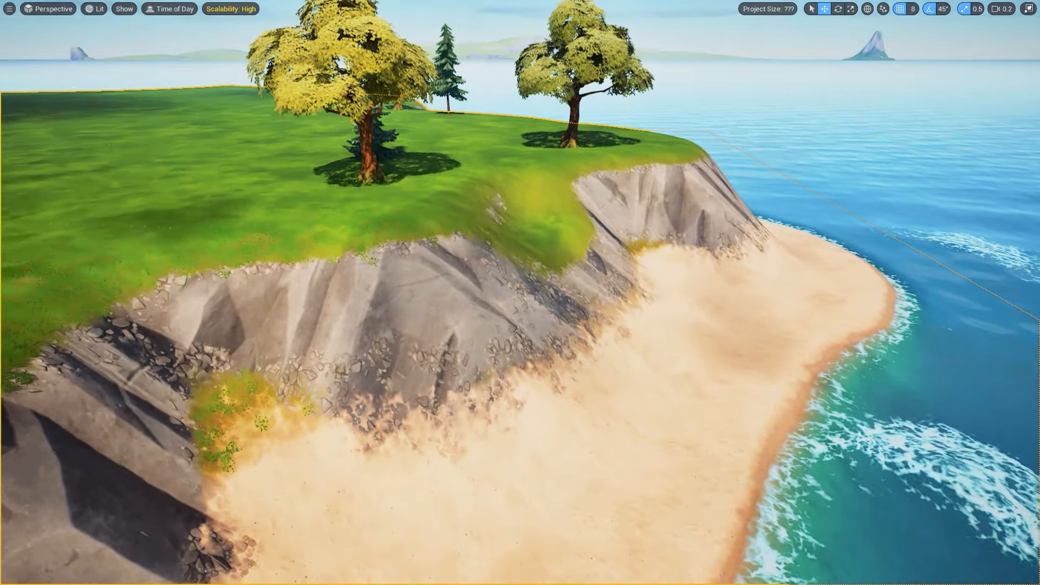
key("s")
- Raise the viewport camera speed to 2.1 and fly backward and forward over the island
left_click(997, 7)
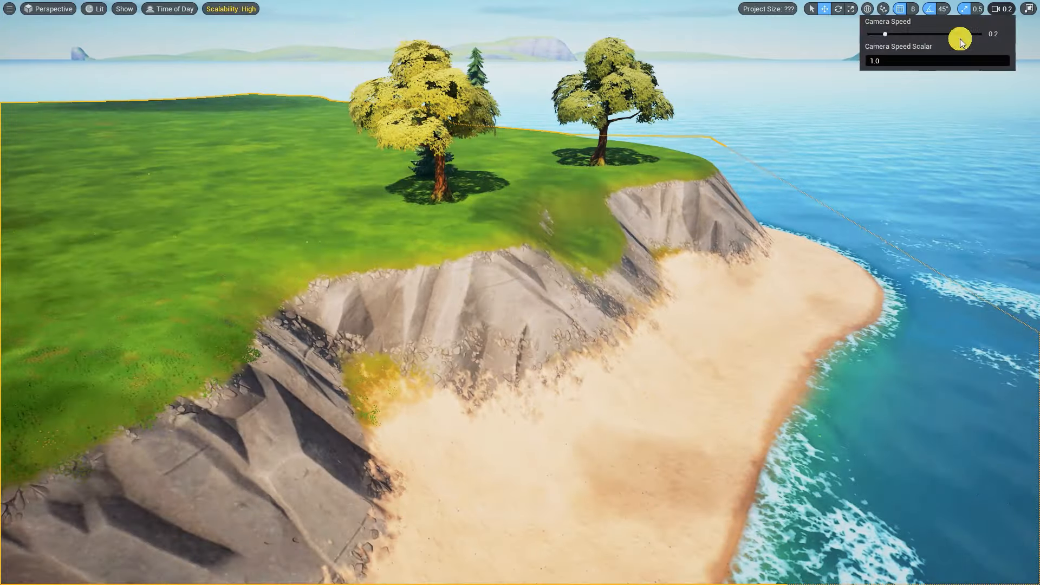
left_click_drag(887, 36, 943, 34)
right_click_drag(656, 271, 640, 271)
key("s")
key("w")
key("s")
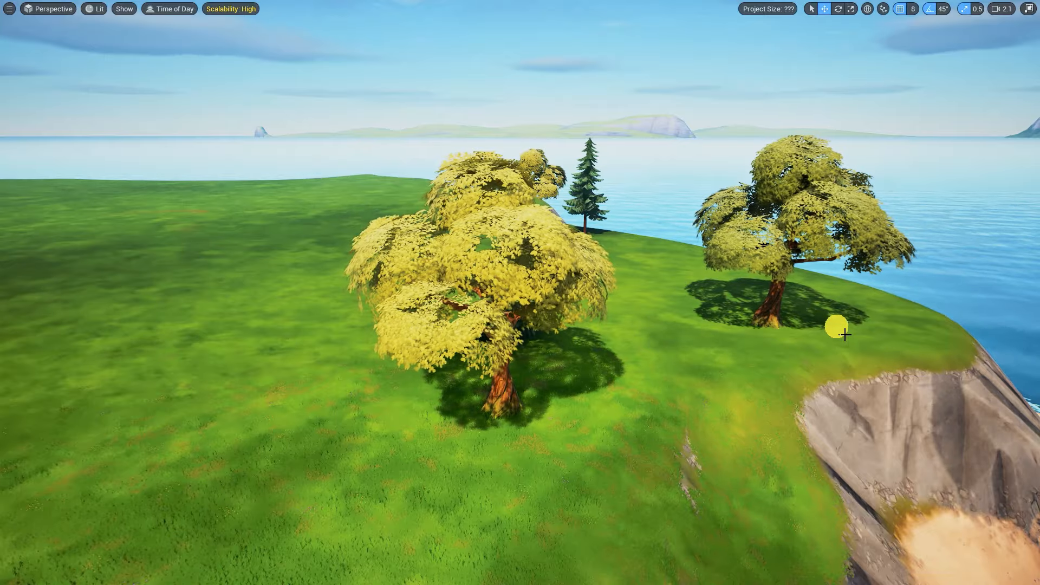
- Look around the grassland and fly the camera down, up, sideways, forward and backward near the cliff-edge trees
mouse_move(640, 270)
right_mouse_down()
mouse_move(618, 270)
mouse_move(574, 336)
mouse_move(629, 317)
mouse_move(671, 257)
mouse_move(748, 304)
mouse_move(693, 265)
mouse_move(563, 255)
mouse_move(639, 260)
right_mouse_up()
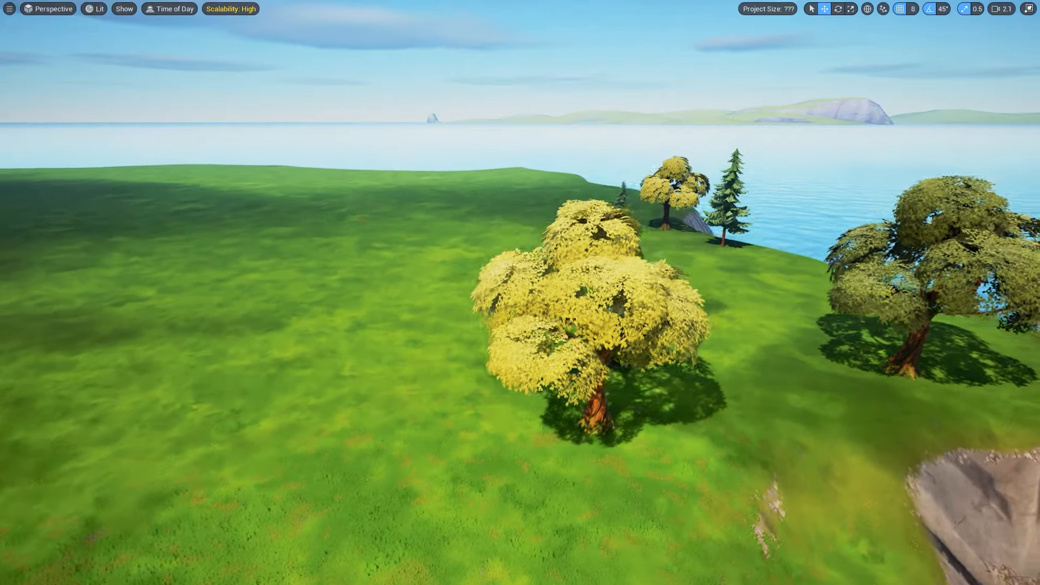
key("q")
key("e")
key("d")
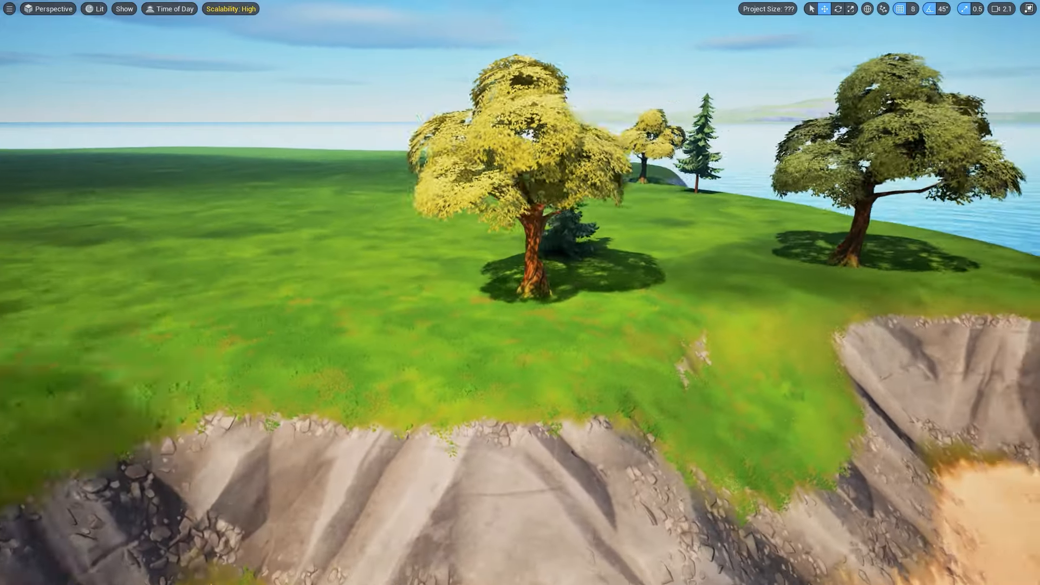
key("w")
key("a")
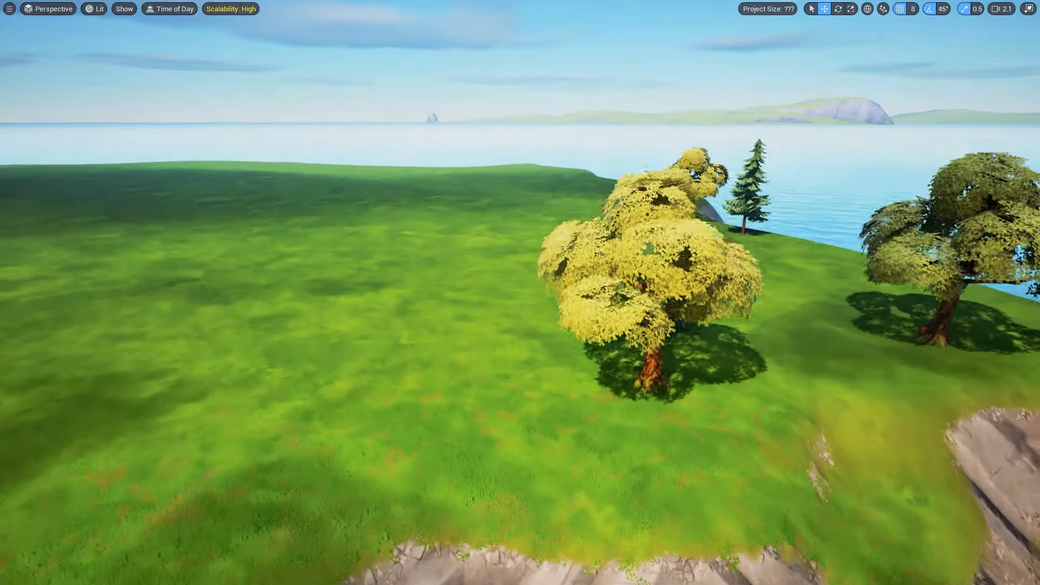
key("s")
key("d")
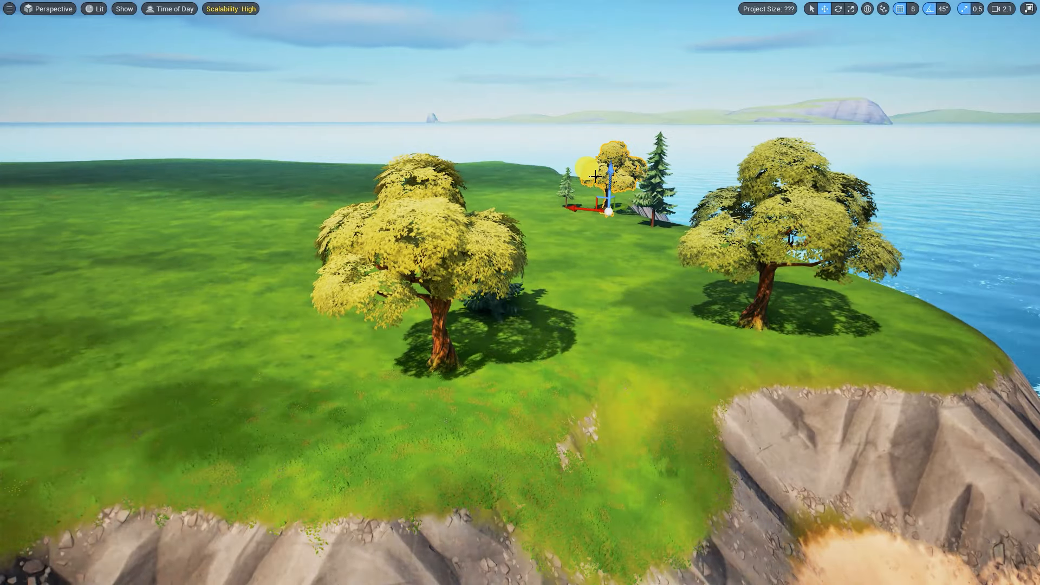
- Focus the view on the distant yellow tree, on the small pine beside it, and on the yellow tree again
key("f")
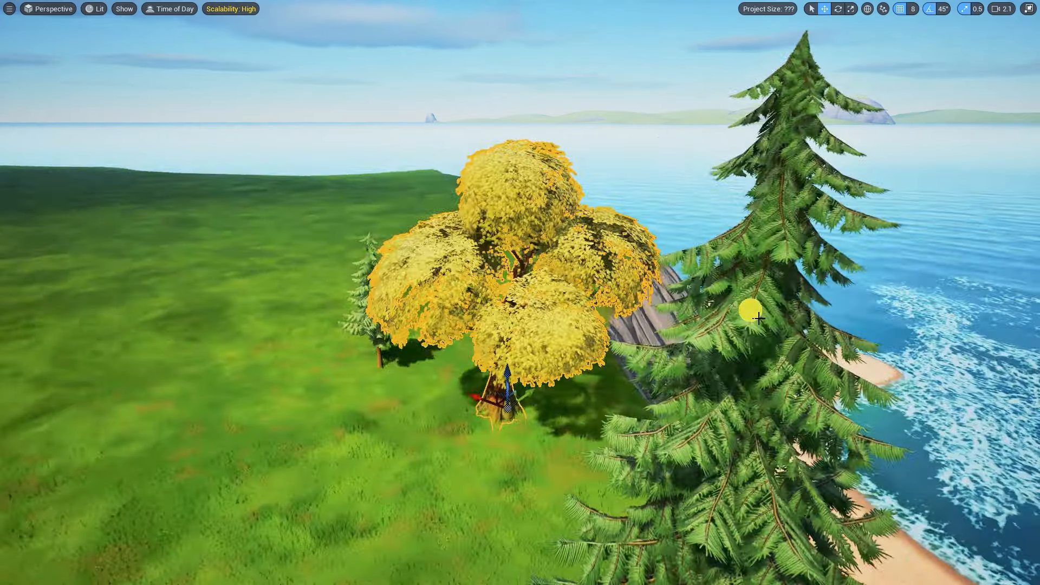
left_click(358, 329)
key("f")
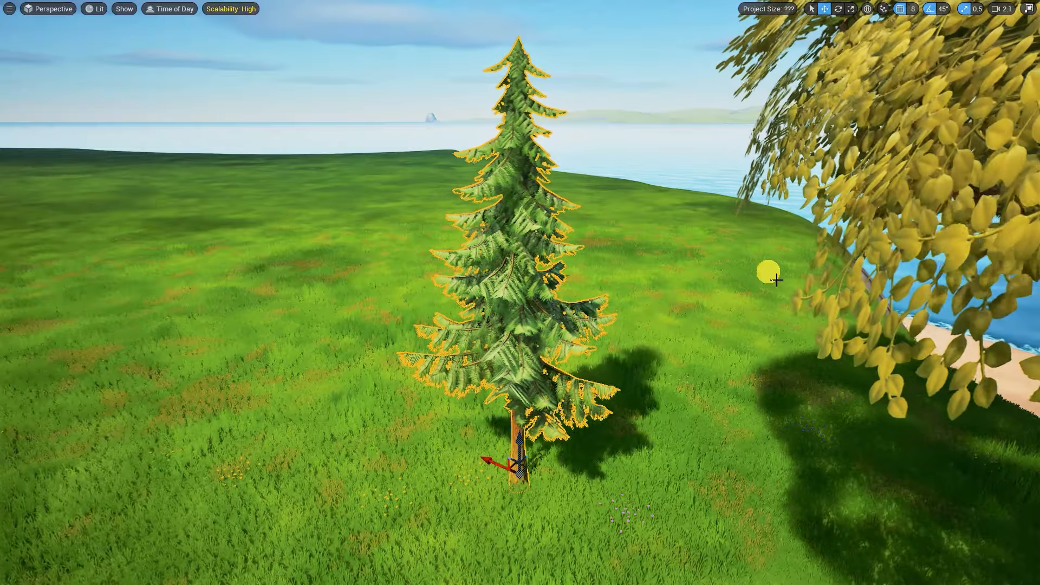
left_click(894, 216)
key("f")
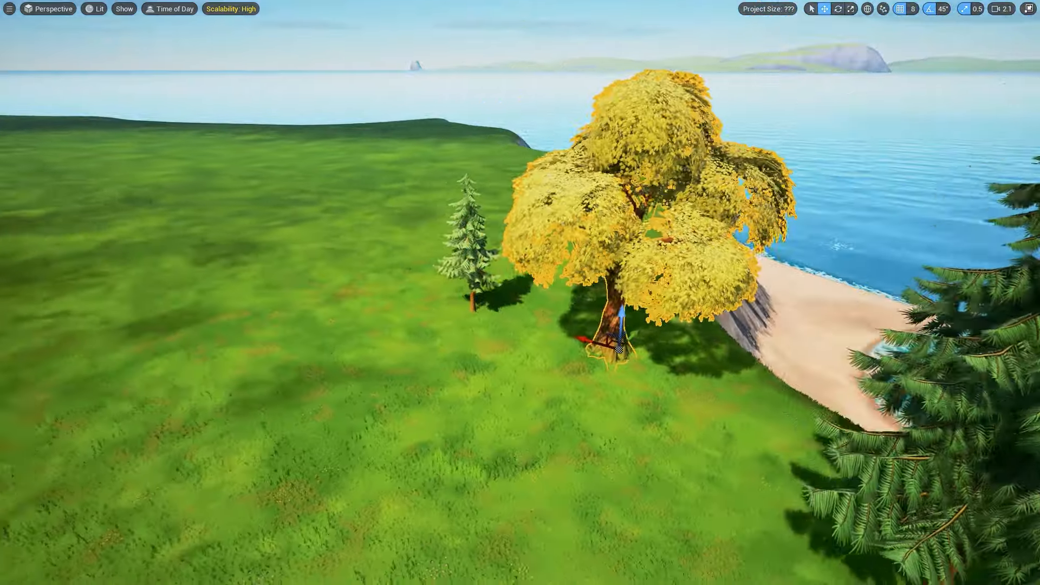
- Pull the camera back until the yellow tree and both pines are in view, and deselect the tree
right_click_drag(725, 290, 726, 290)
key("s")
right_click_drag(671, 339, 671, 340)
left_click(947, 86)
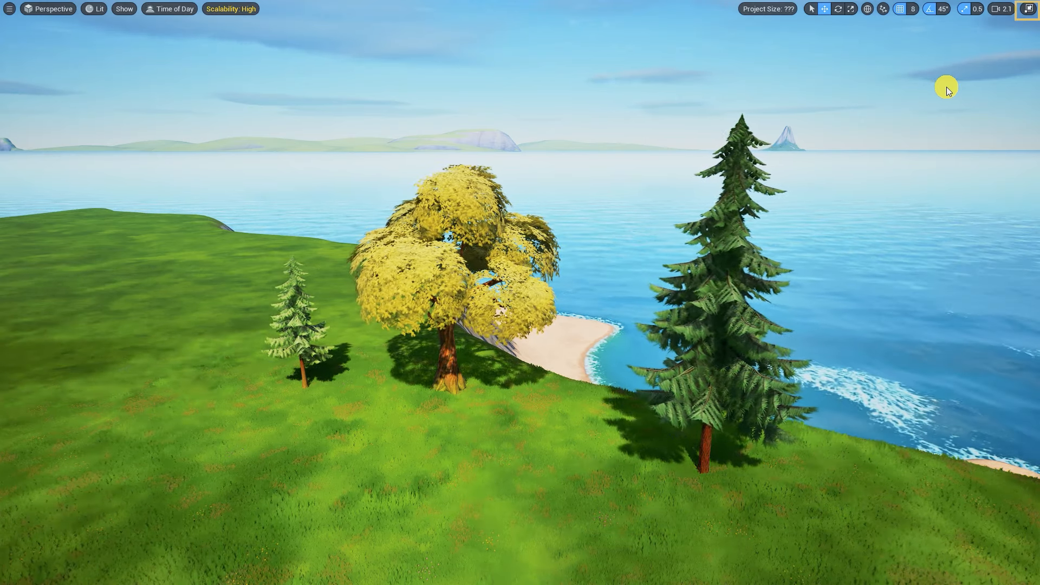
- Return to the full editor layout with the viewport split into four views, and reframe the orthographic views
left_click(1029, 15)
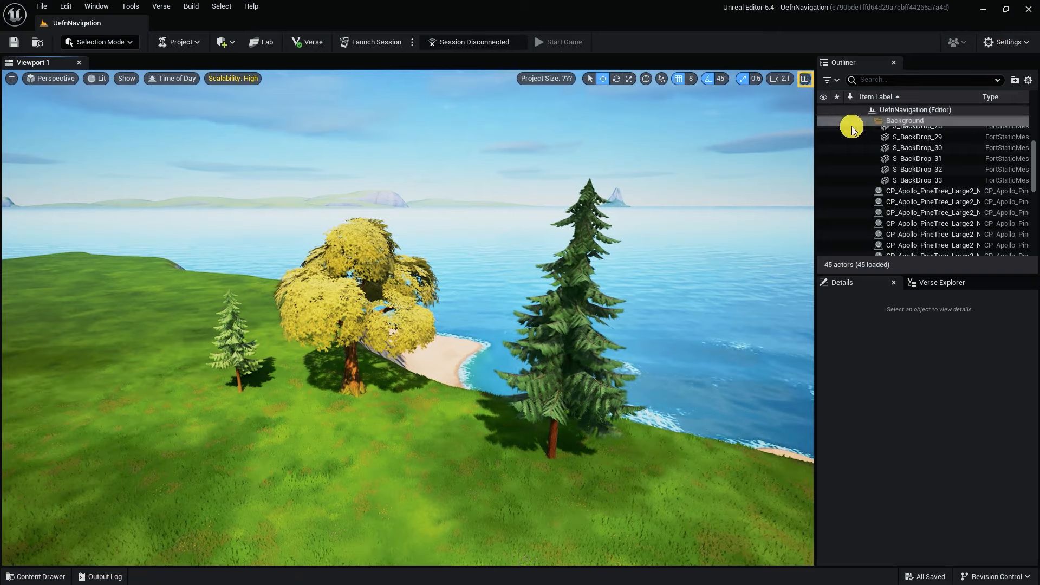
left_click(802, 80)
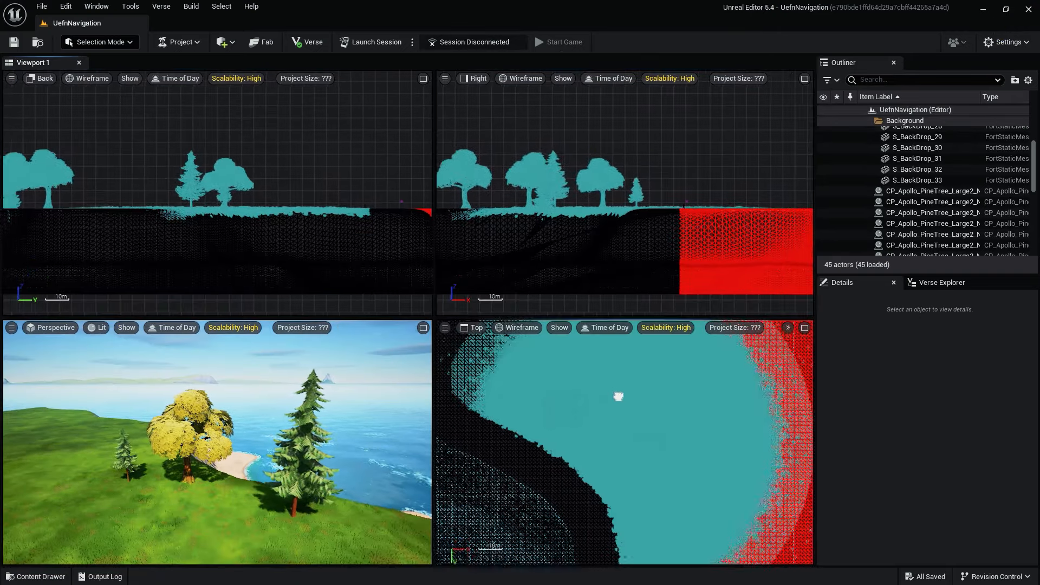
scroll(673, 474, "up", 3)
right_click_drag(707, 475, 724, 434)
right_click_drag(693, 240, 657, 228)
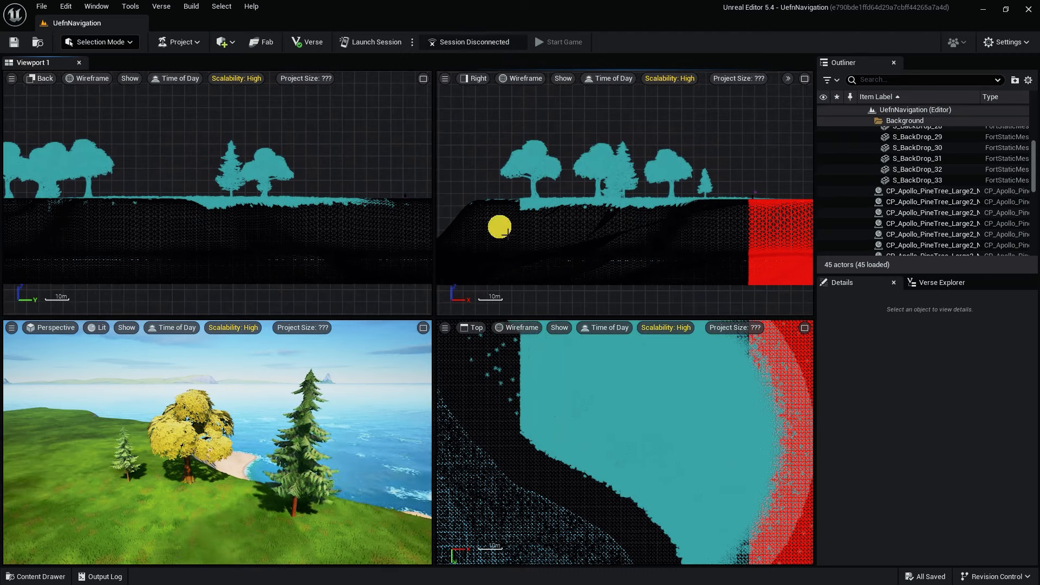
- Set the Top view to Unlit, the Right view to Lit and the Back view to Detail Lighting
left_click(523, 328)
left_click(526, 366)
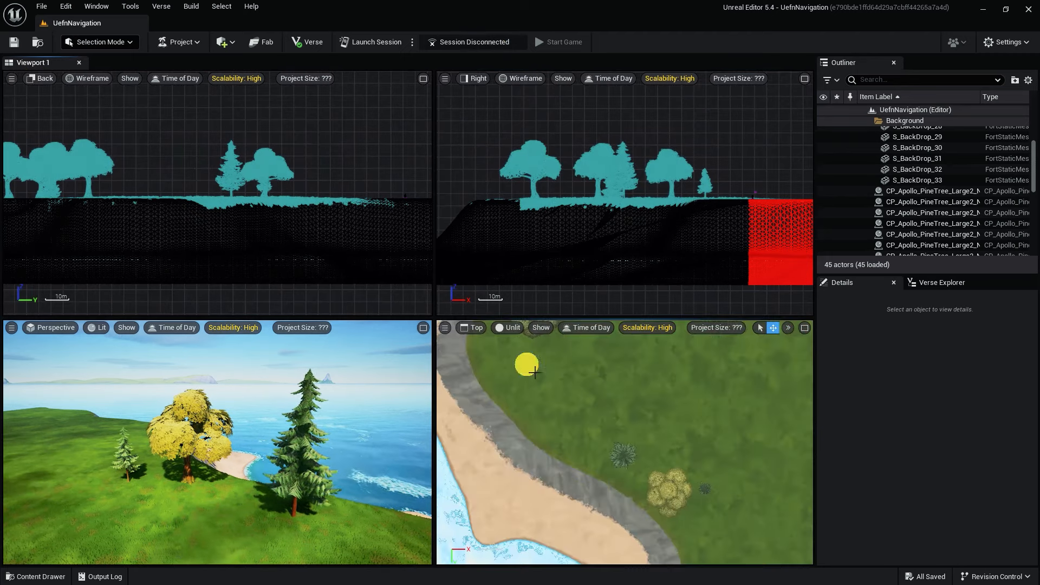
left_click(521, 78)
left_click(535, 111)
left_click(87, 78)
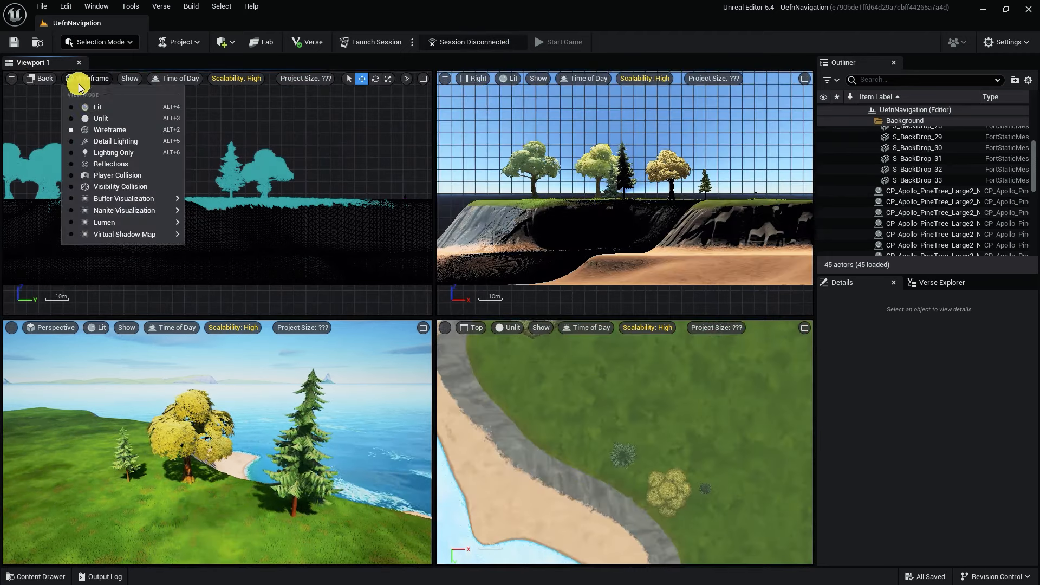
left_click(111, 141)
- Switch the Perspective viewport through the Top, Right, Front and Back orthographic views and back to Top
left_click(50, 328)
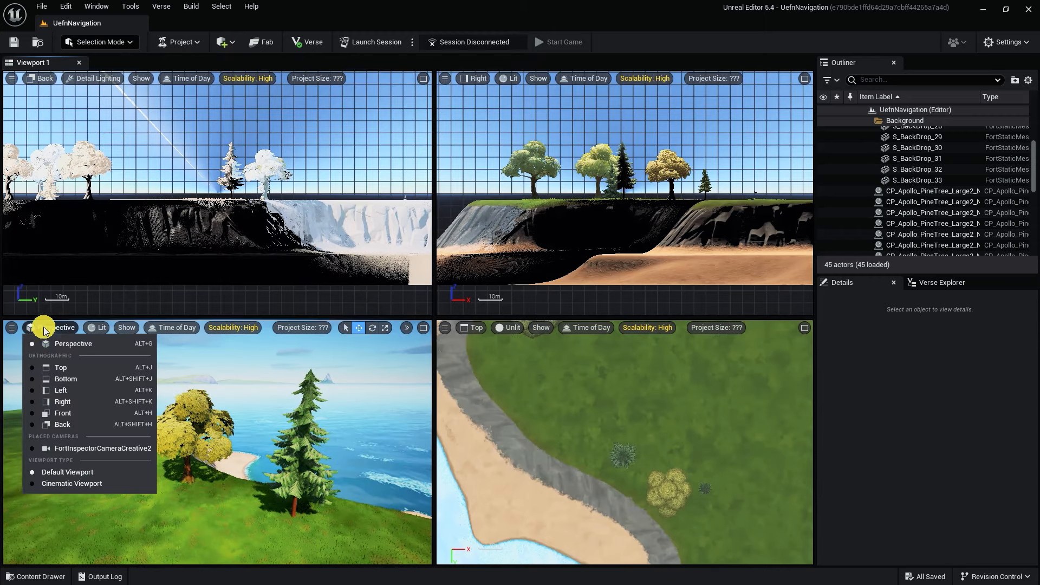
left_click(76, 372)
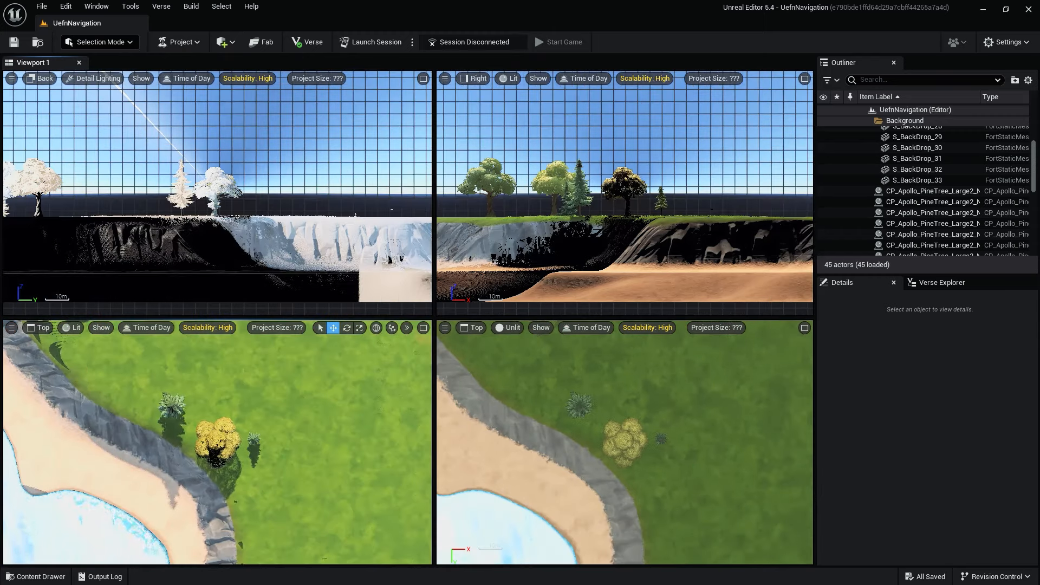
left_click(39, 327)
left_click(76, 403)
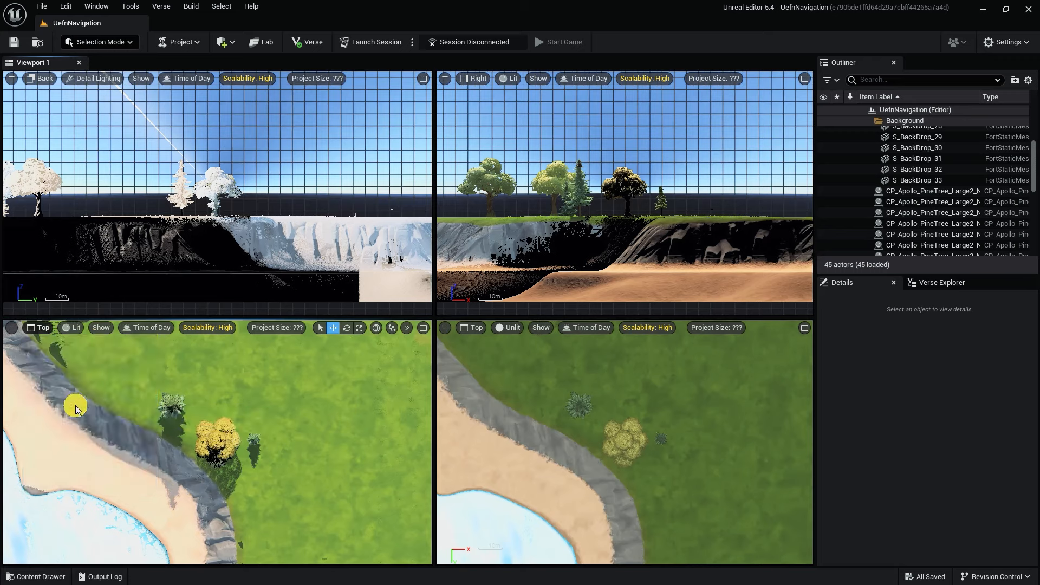
left_click(42, 327)
left_click(56, 414)
left_click(41, 328)
left_click(62, 423)
left_click(41, 327)
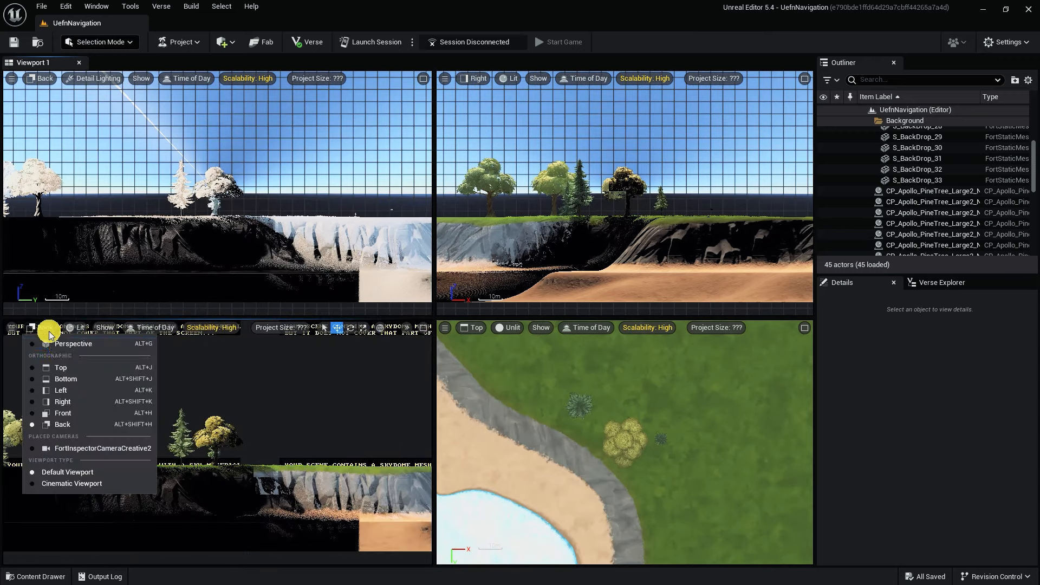
left_click(65, 367)
- Return the lit Top viewport to Perspective and maximize it to a single view
left_click(40, 328)
left_click(73, 344)
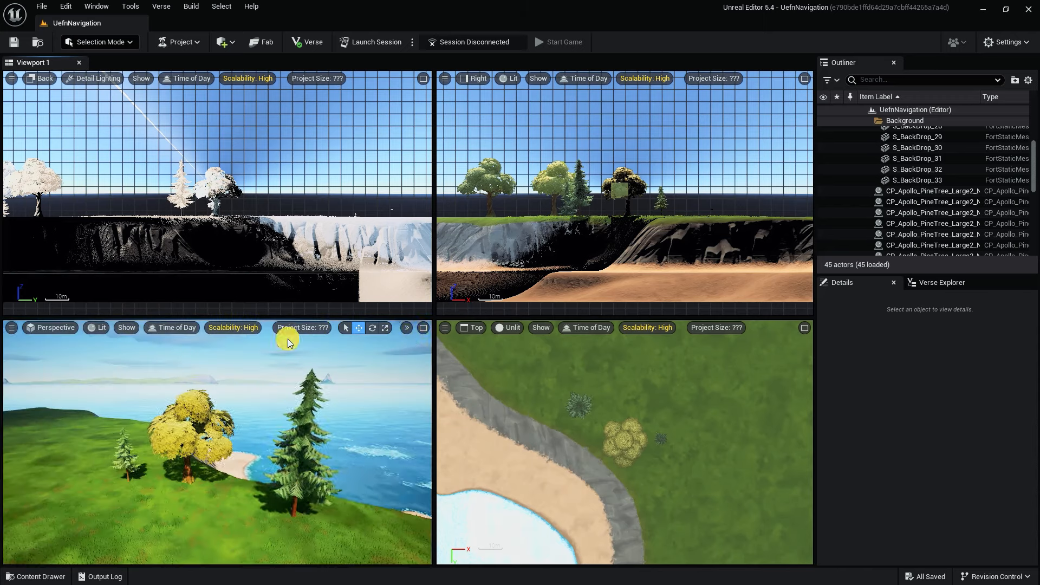
left_click(423, 327)
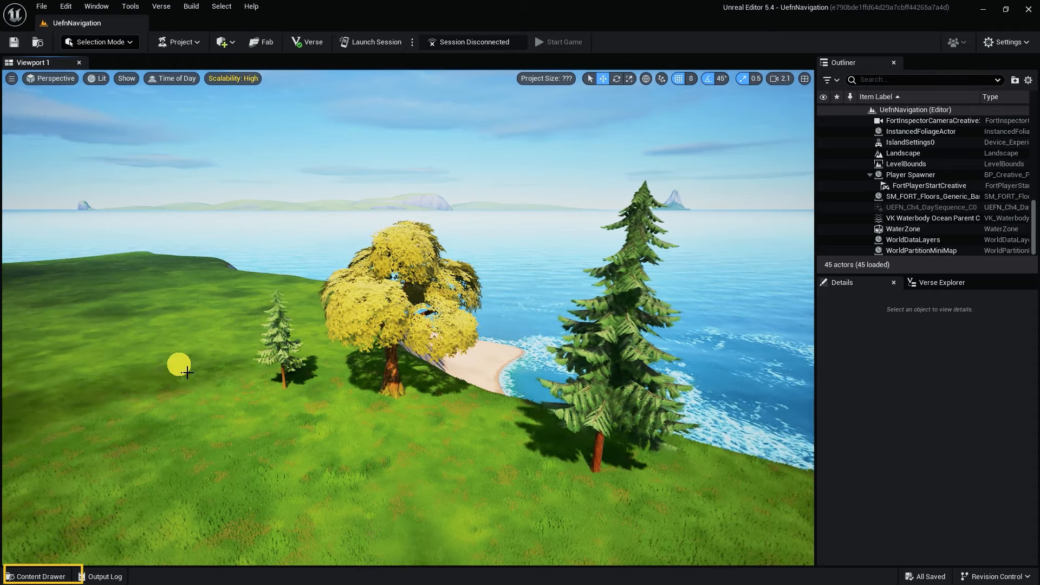
- Open the Content Drawer and look through the UefnNavigation Content, Fortnite and Epic folders
left_click(59, 576)
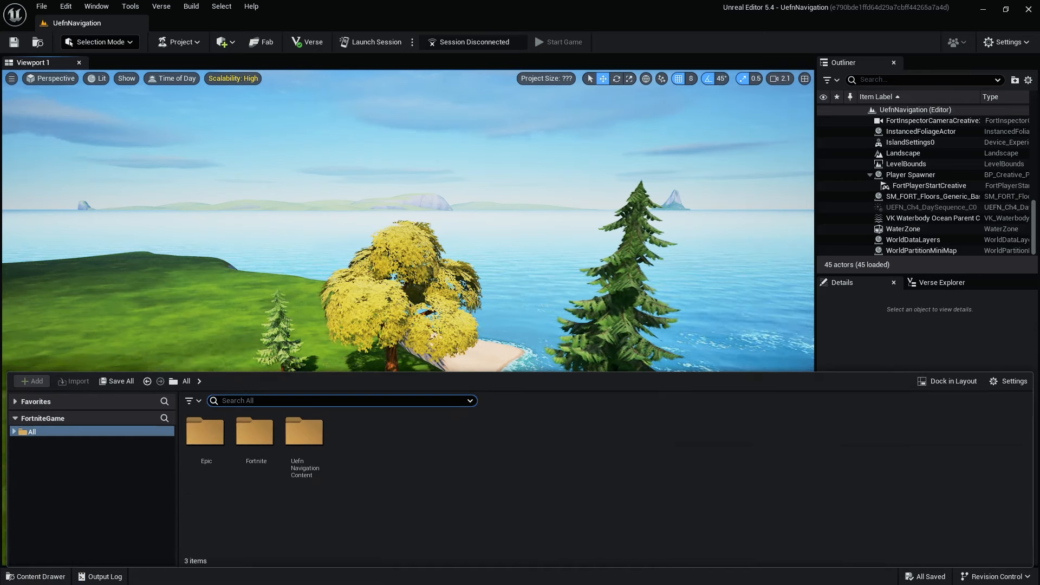
left_click(94, 492)
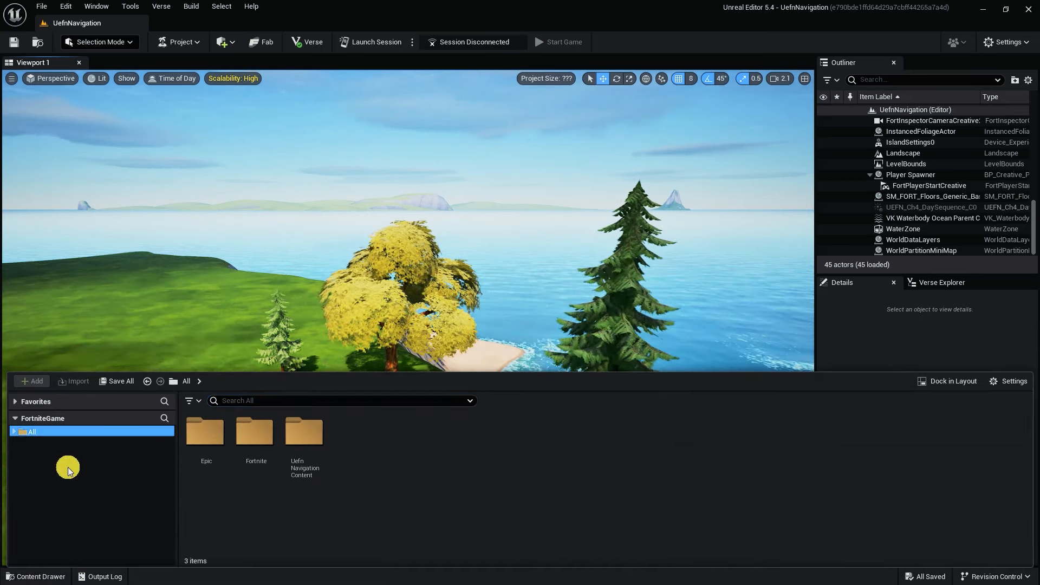
left_click(52, 440)
left_click(51, 448)
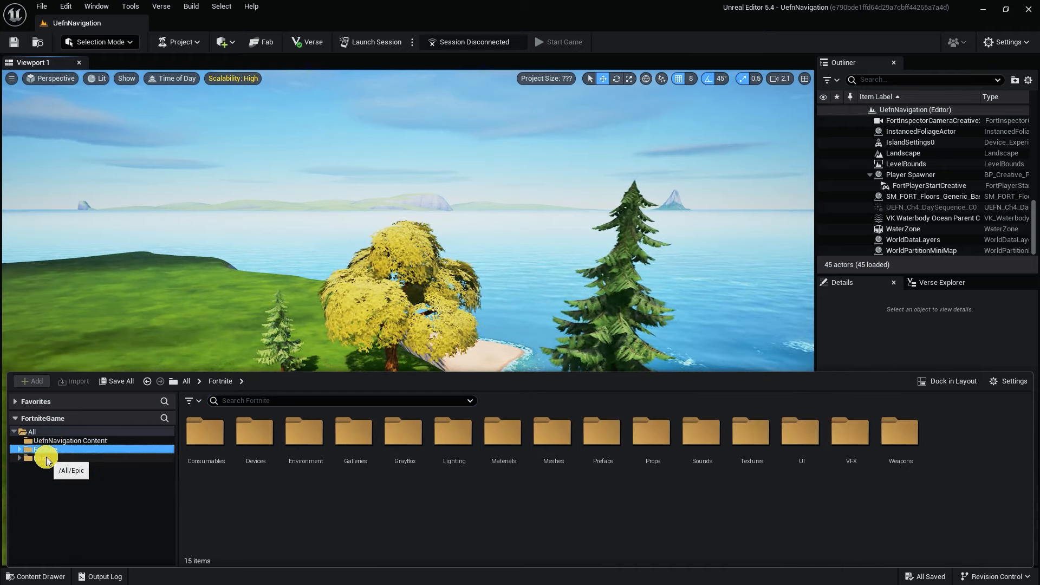
left_click(46, 458)
left_click(46, 450)
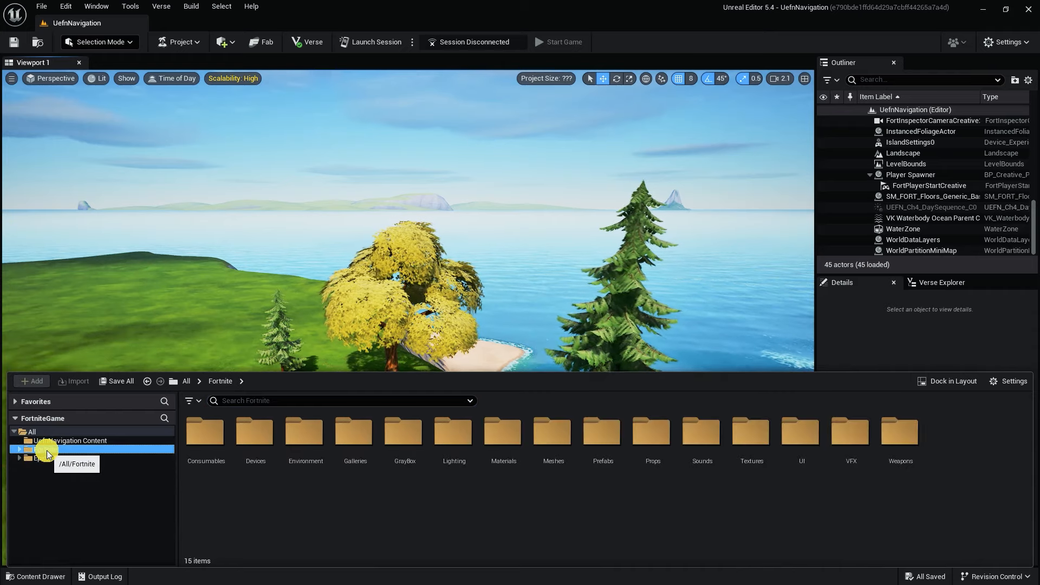
- Browse the Devices, Environment, Galleries, Materials, GrayBox and Consumables folders inside the Fortnite folder
left_click(86, 467)
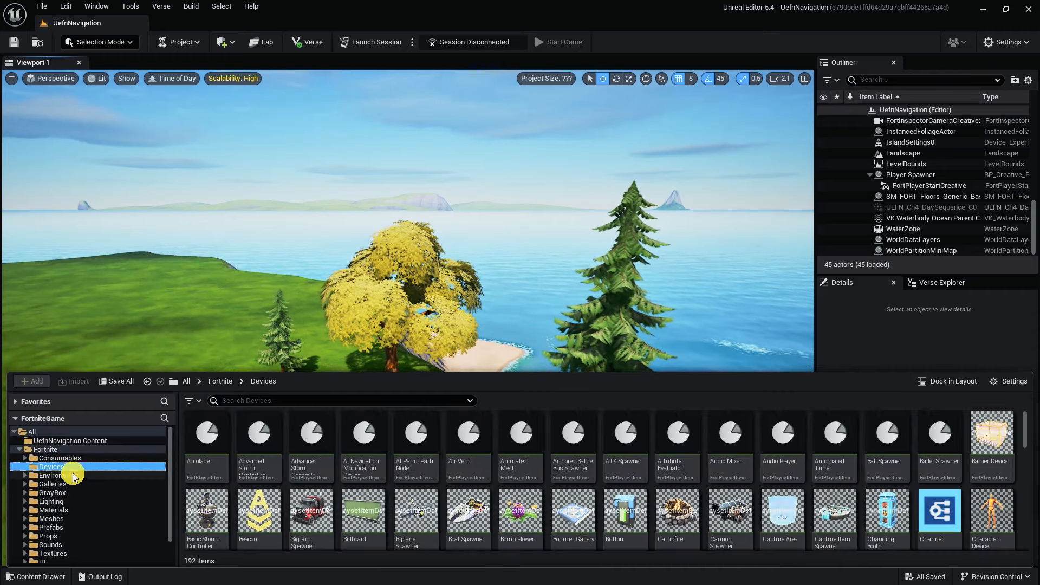
left_click(72, 476)
left_click(70, 483)
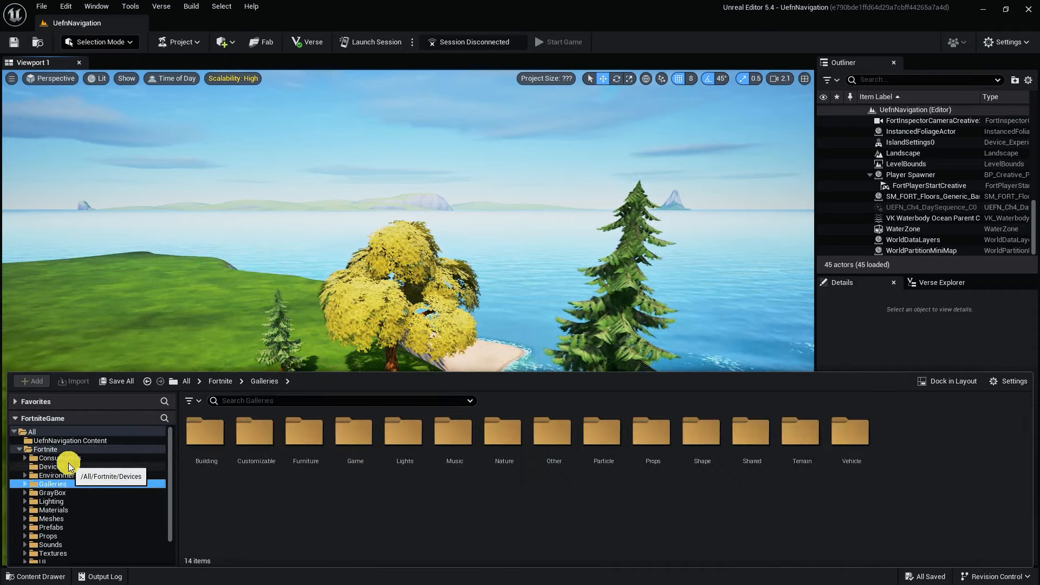
left_click(59, 509)
left_click(60, 493)
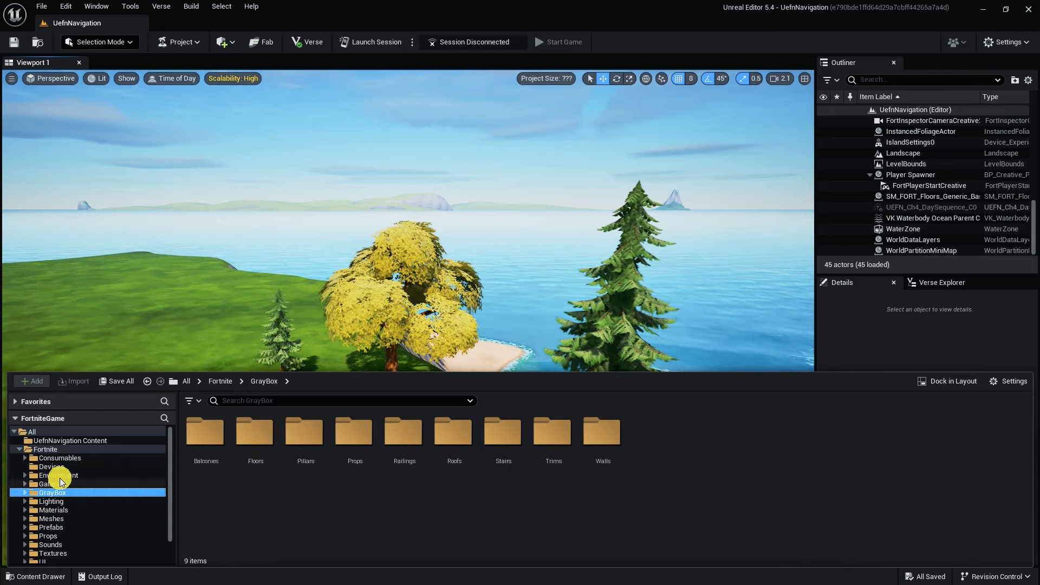
left_click(62, 457)
- Search the Fortnite folder for "walls", browse the results and clear the search
left_click(63, 450)
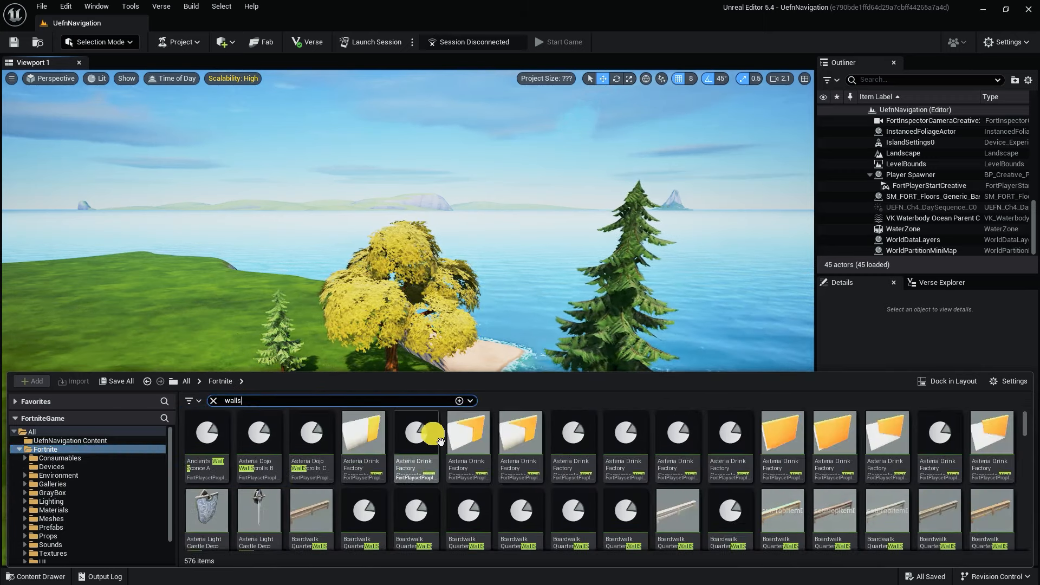
scroll(336, 466, "down", 5)
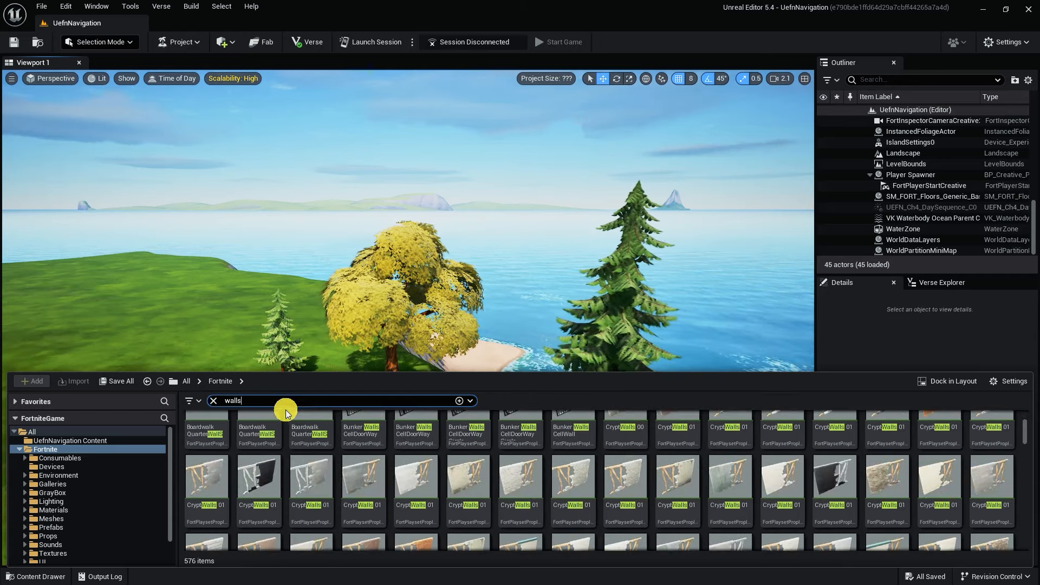
left_click(214, 400)
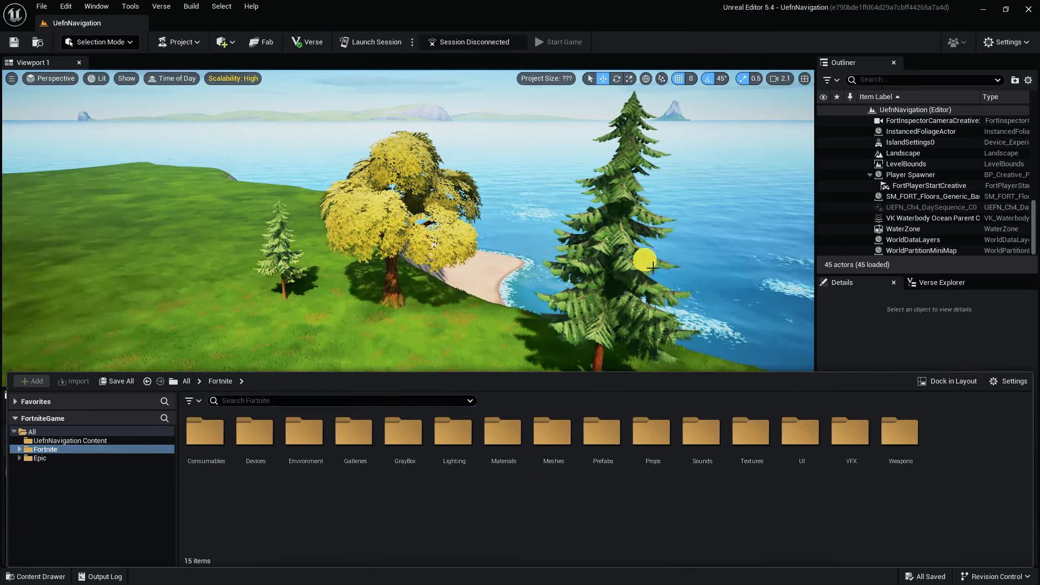
- Dock the Content Drawer in the layout and close the Details and Verse Explorer panels
left_click(965, 383)
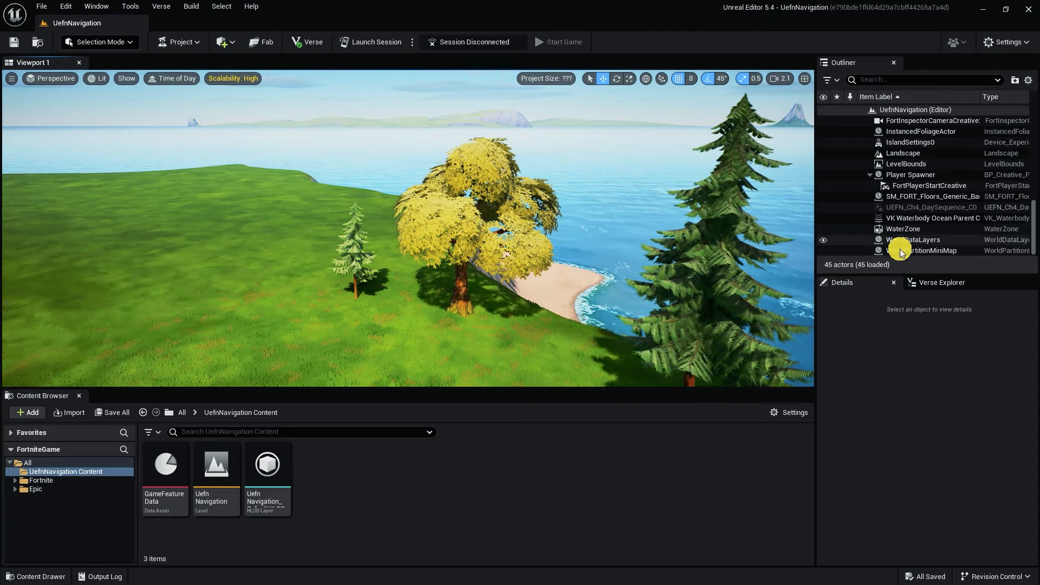
left_click(894, 282)
left_click(893, 281)
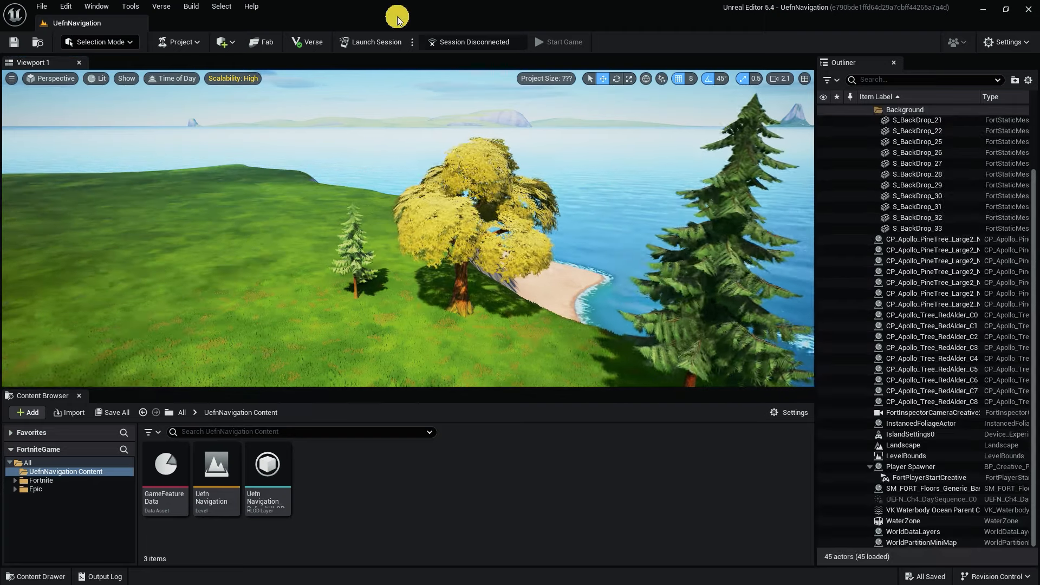
- Bring the closed Details 1 panel back into the editor layout
left_click(100, 6)
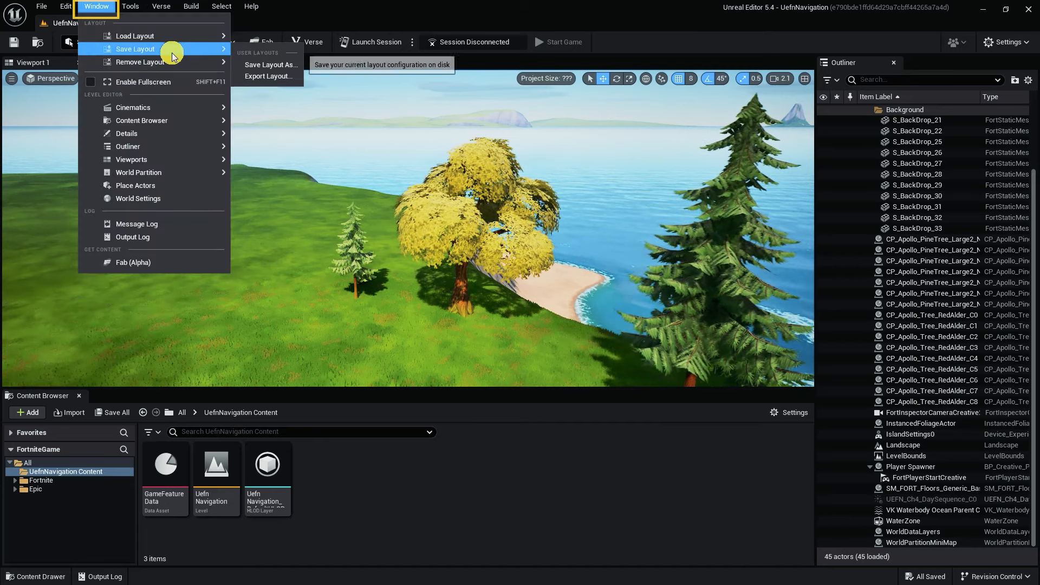
mouse_move(200, 128)
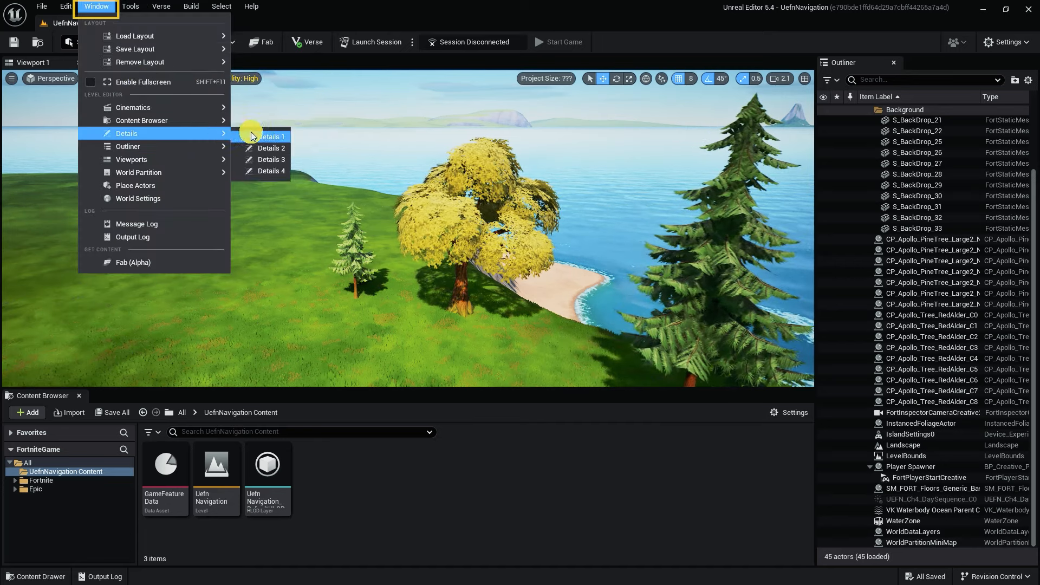
left_click(258, 133)
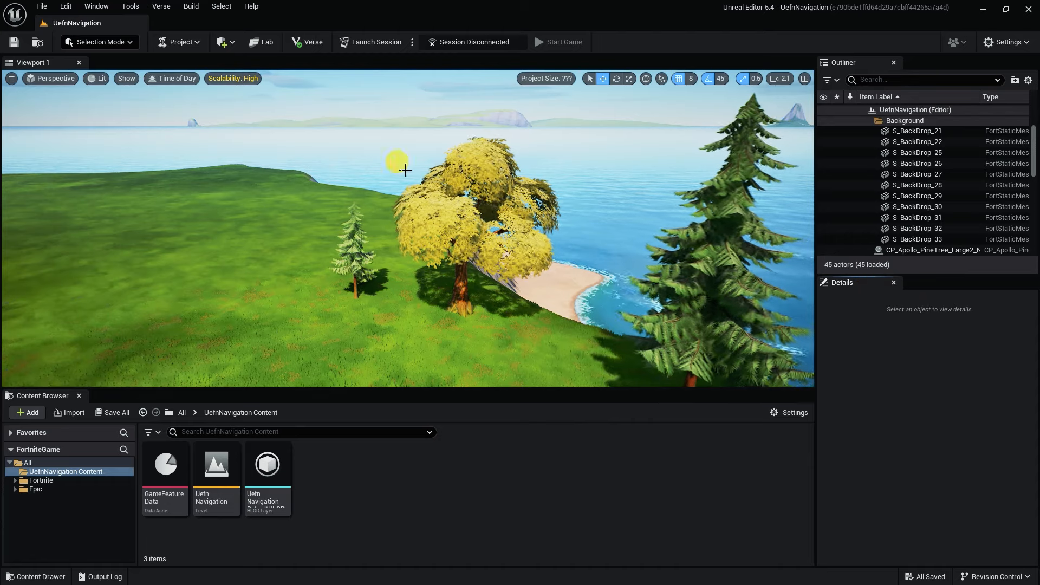
- Dock the Details panel beside the Content Browser and return it to its place below the Outliner
left_click_drag(857, 283, 794, 440)
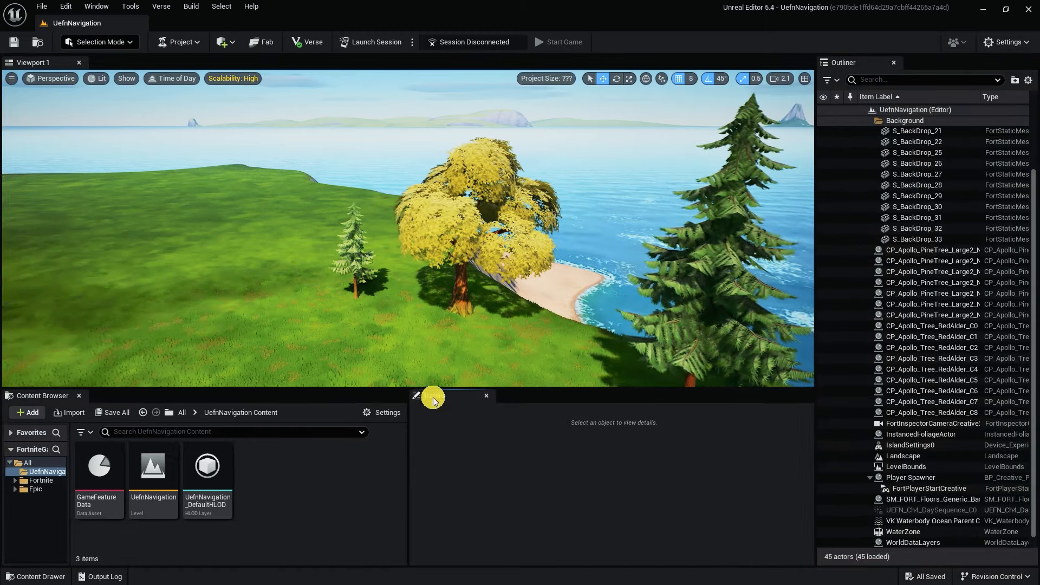
left_click_drag(437, 398, 919, 132)
left_click_drag(852, 319, 938, 273)
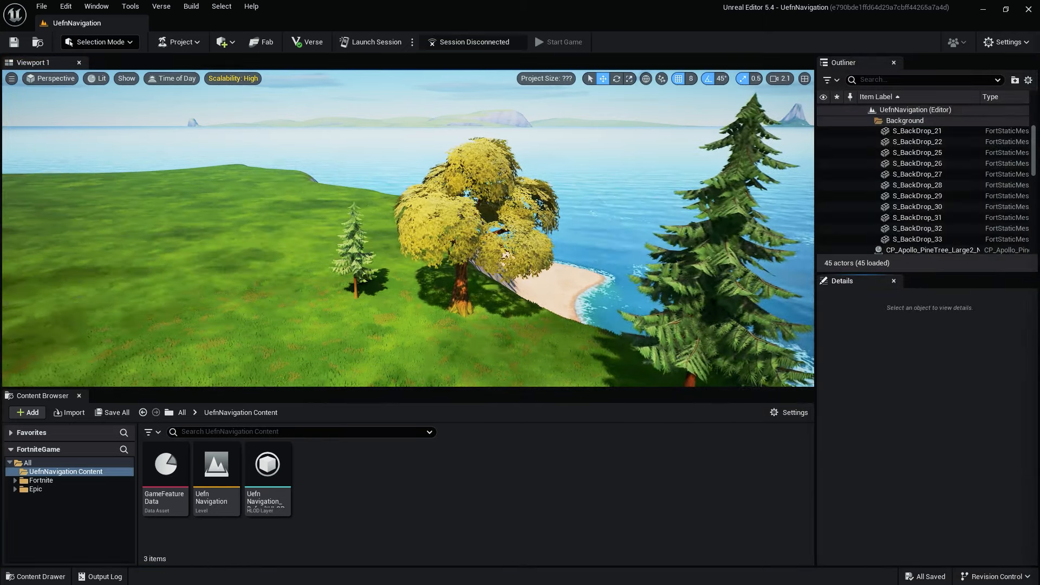
- Expand the Fortnite folder in the docked Content Browser and look through its Consumables, Devices and Environment subfolders
left_click(16, 482)
left_click(42, 481)
key("Down")
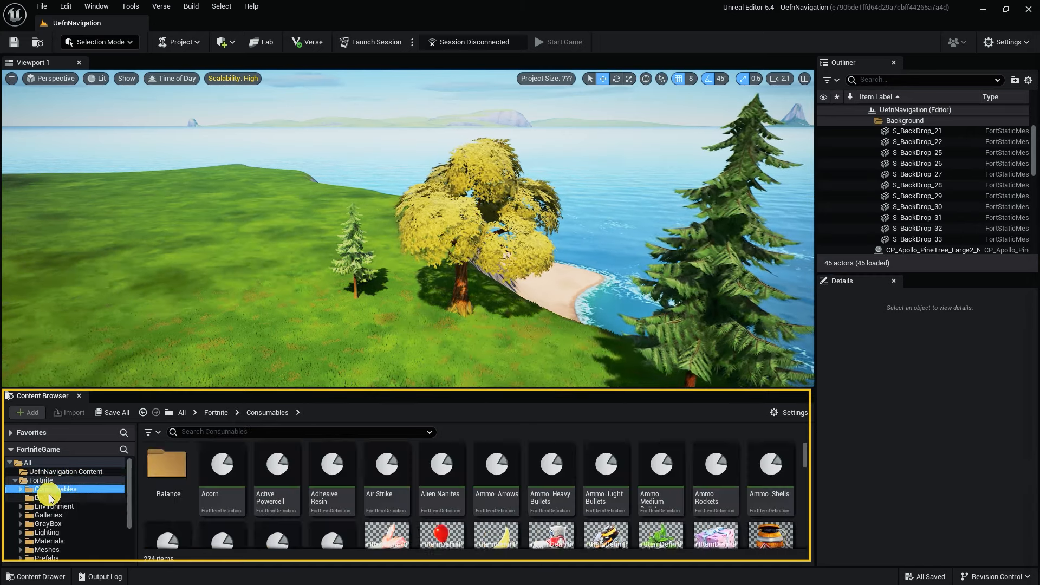
key("Down")
key("Down")
- Search the Fortnite folder for "lonely lodge" and browse the matching assets
left_click(89, 479)
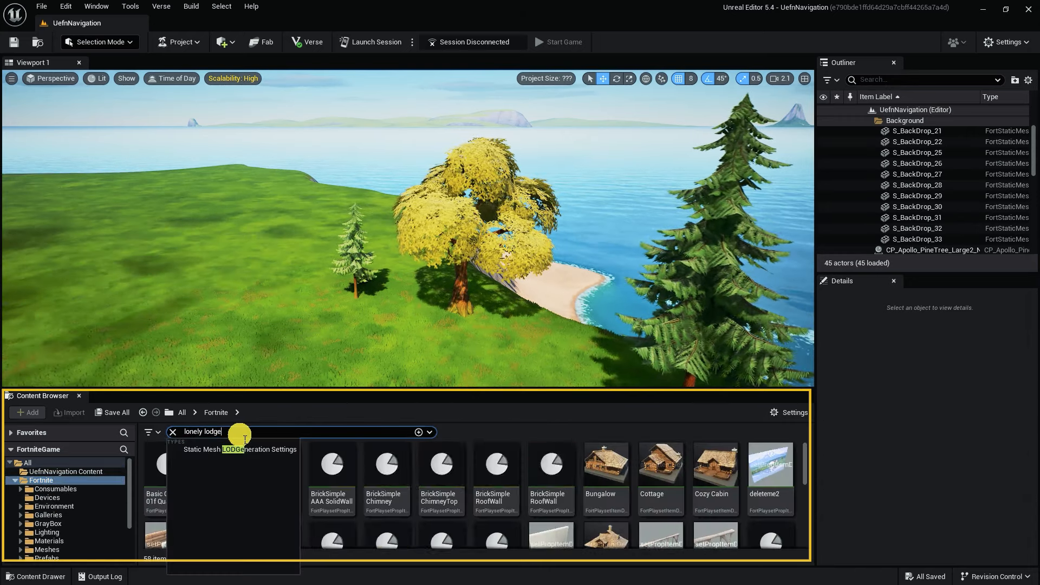
left_click(440, 480)
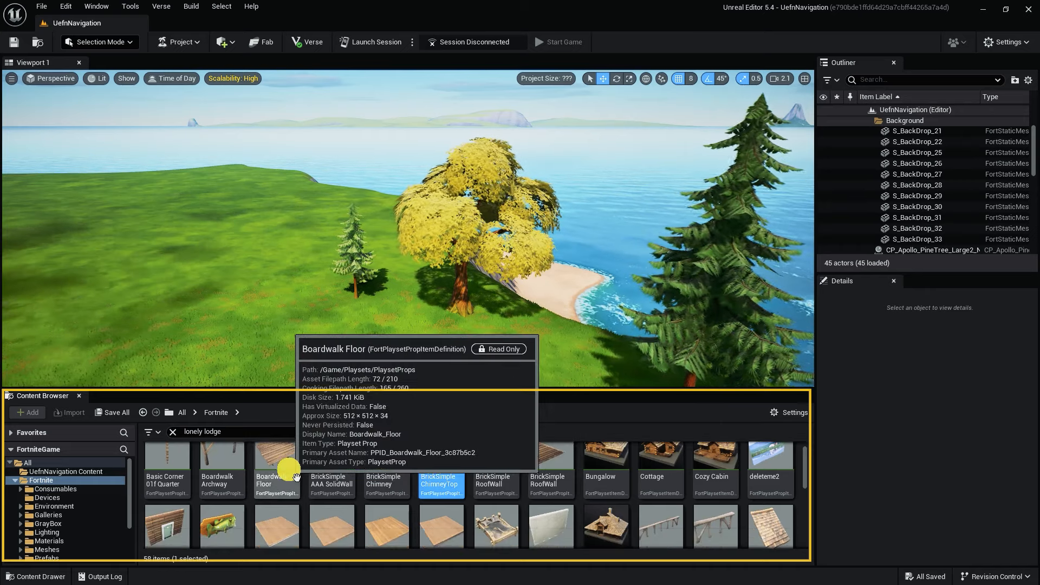
scroll(291, 495, "down", 1)
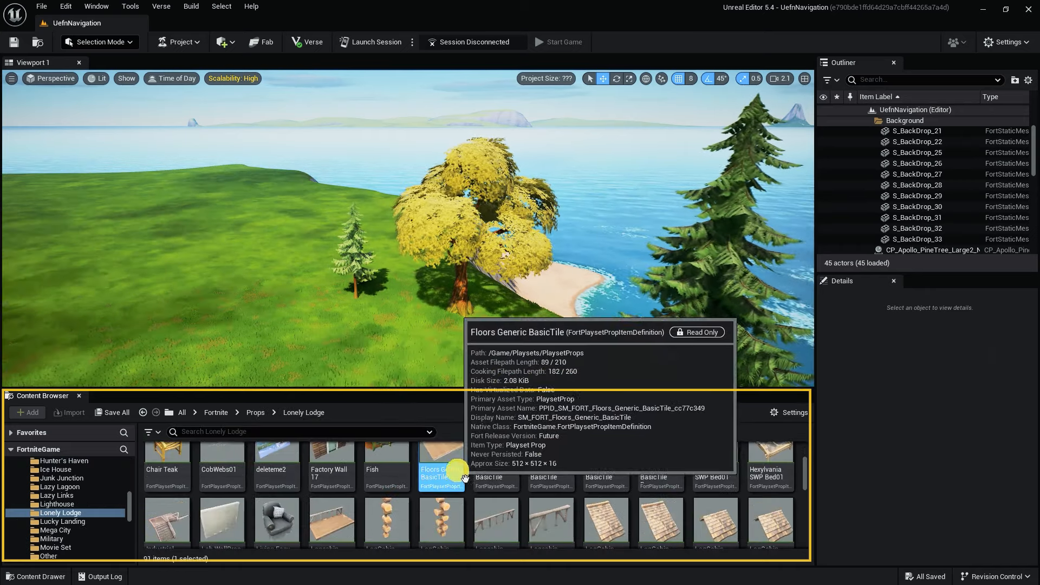
- Place a Floors Generic BasicTile from the Lonely Lodge props on the grass and raise it above the ground in full-screen view
mouse_move(461, 475)
left_mouse_down()
mouse_move(308, 362)
mouse_move(261, 347)
left_mouse_up()
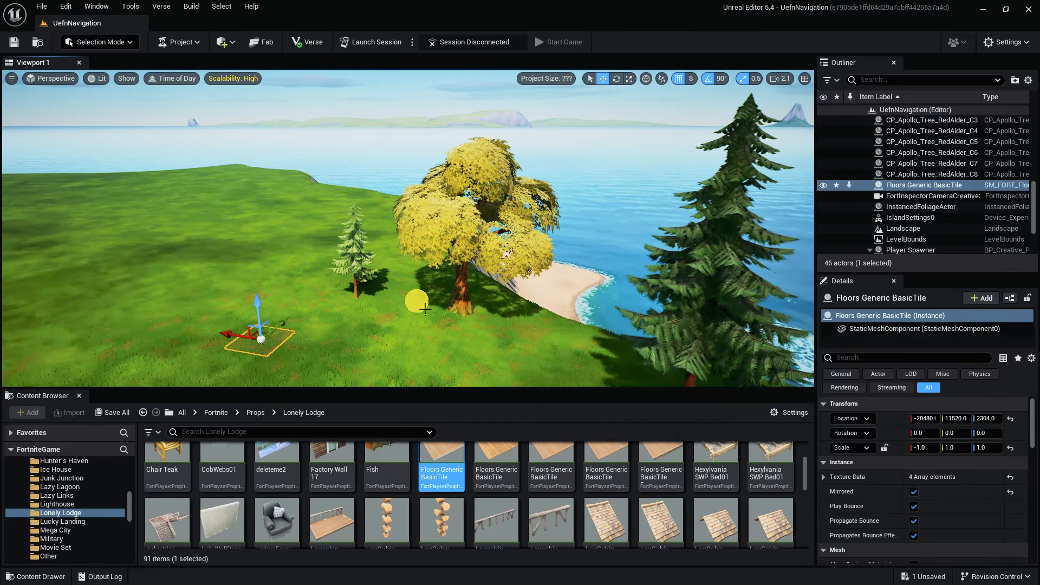
key("f")
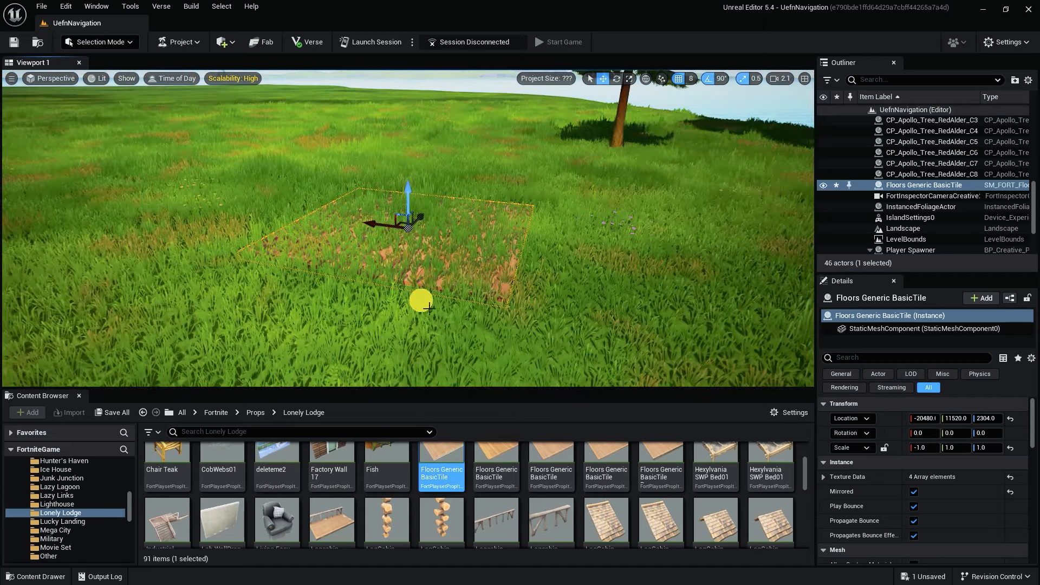
mouse_move(453, 302)
right_mouse_down()
mouse_move(449, 331)
mouse_move(448, 295)
right_mouse_up()
key("F11")
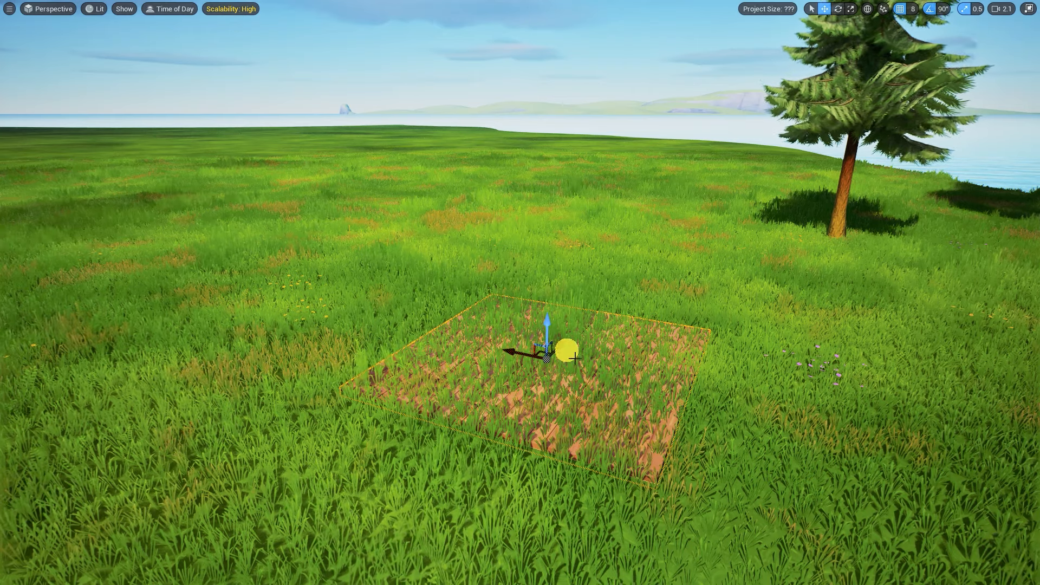
left_click_drag(549, 347, 748, 73)
- Cycle through the scale, move, rotate and select modes with the floor tile selected
left_click(843, 9)
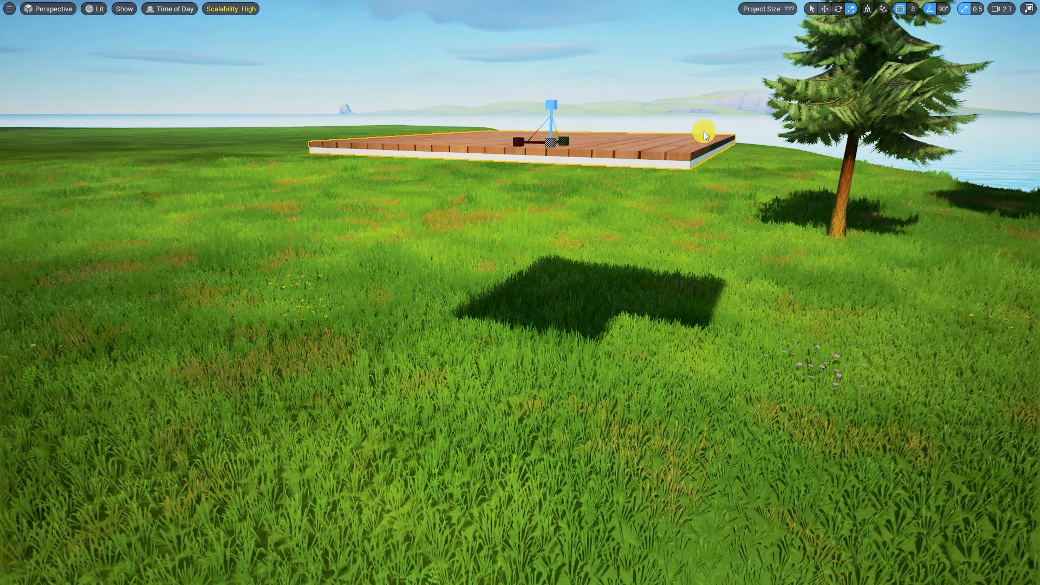
key("w")
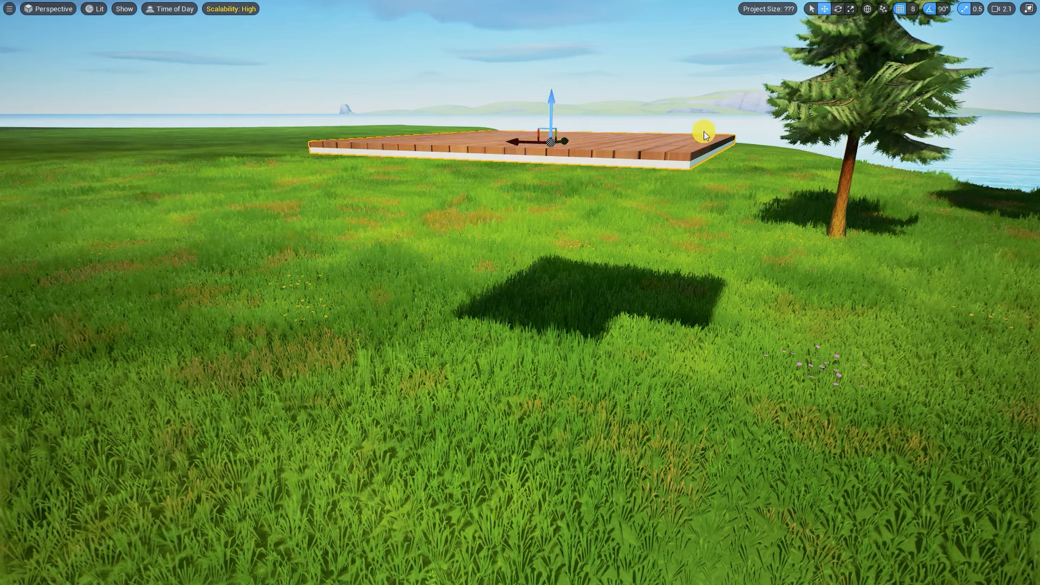
key("e")
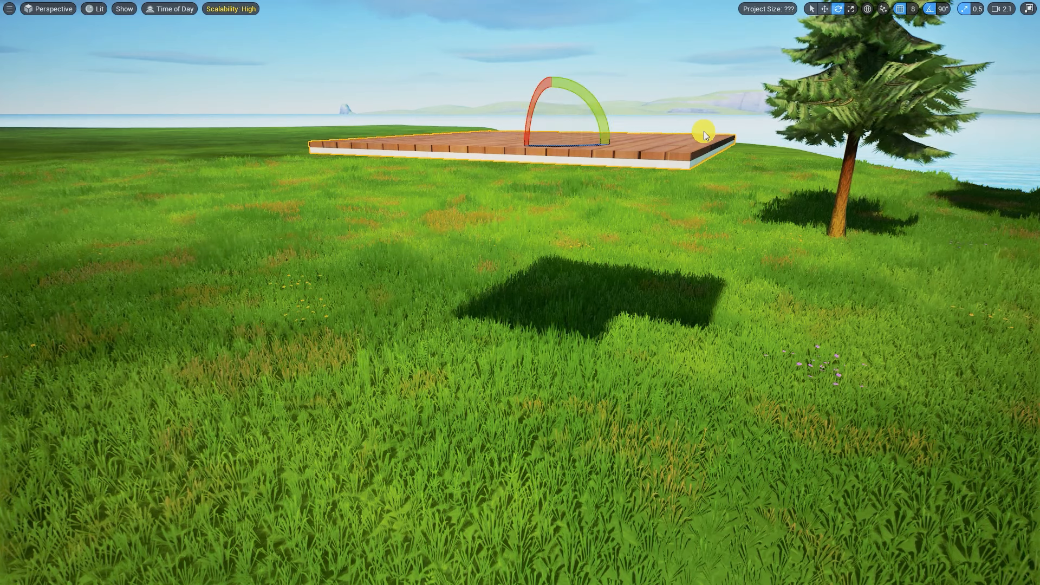
key("r")
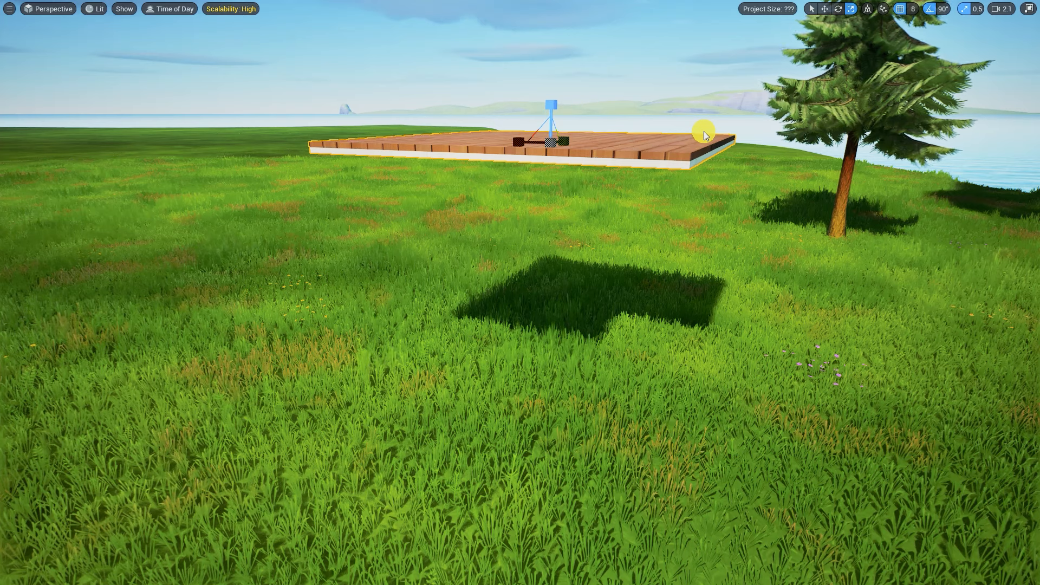
key("q")
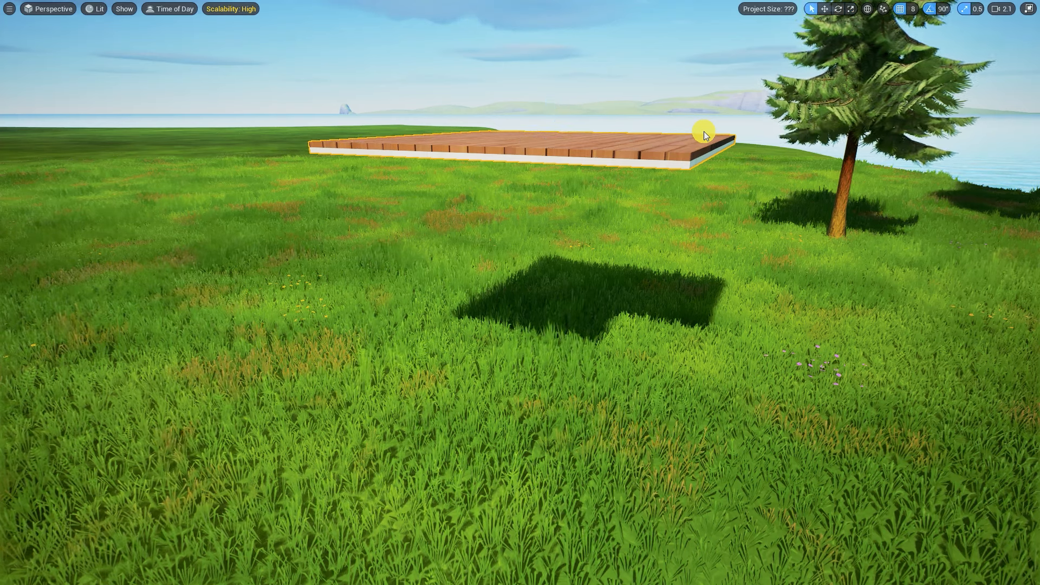
- Rotate the floor tile upright with 90° rotation snapping and try scaling it uniformly
key("w")
key("e")
left_click_drag(611, 151, 785, 163)
right_click_drag(715, 173, 704, 167)
key("r")
left_click_drag(572, 160, 528, 180)
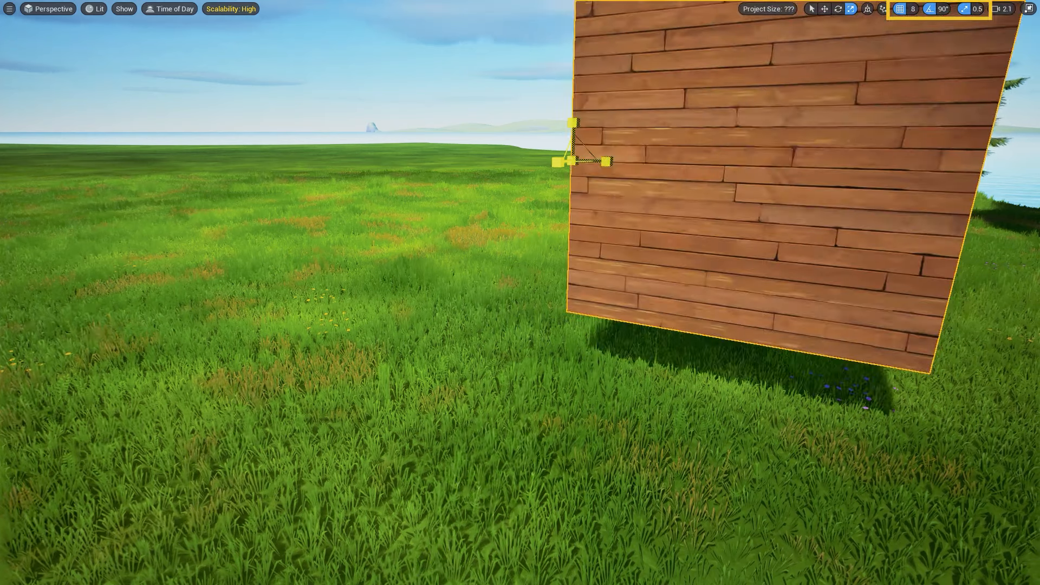
- Move the upright tile across the grass without grid snapping and turn grid snapping back on
left_click_drag(762, 190, 390, 132)
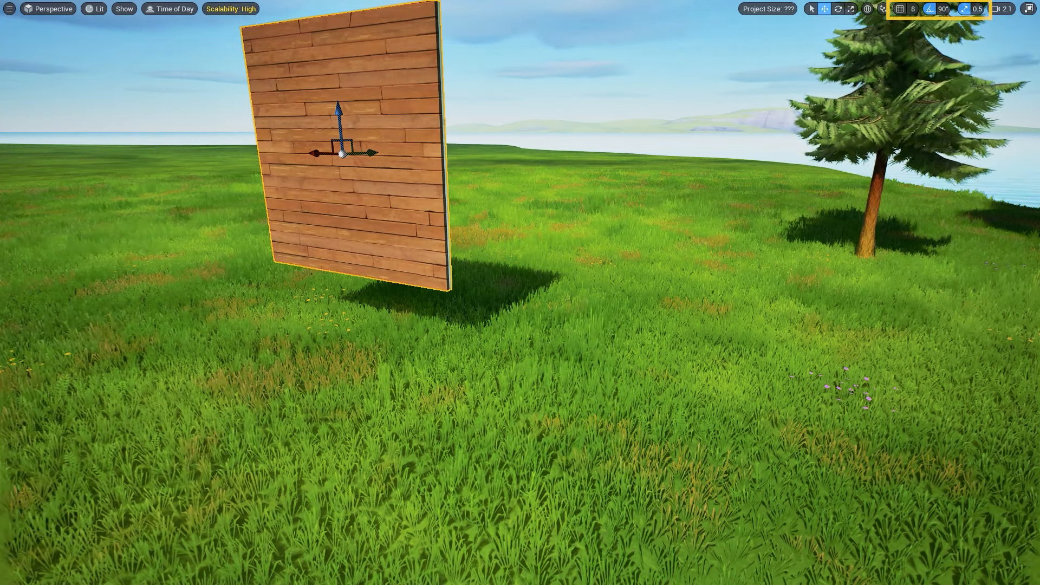
left_click_drag(343, 170, 347, 220)
left_click(899, 9)
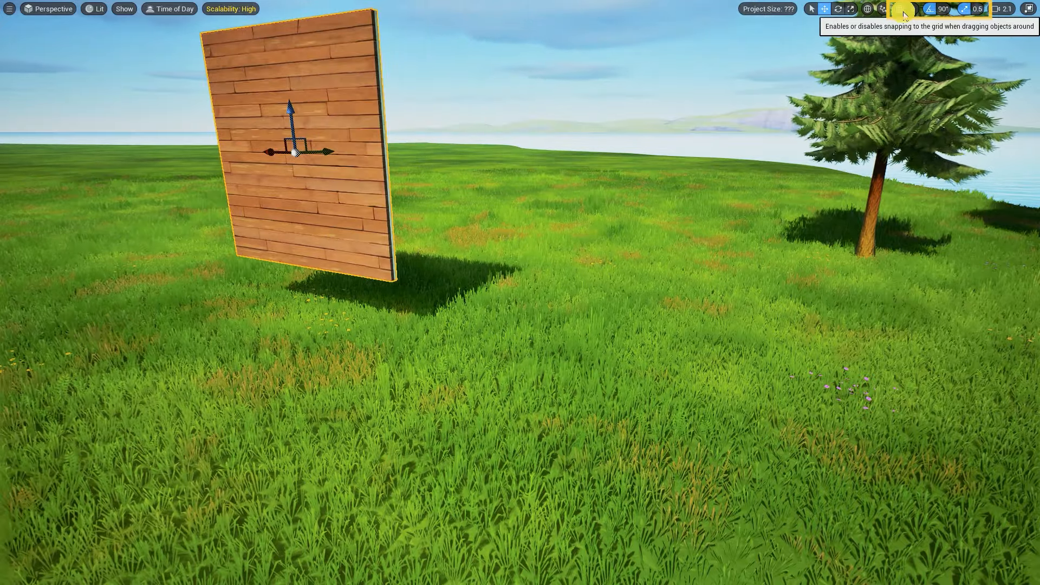
- Move the upright tile with the grid snap size set to 32, and move it again with a smaller snap size
left_click(913, 9)
left_click(922, 90)
left_click_drag(306, 132, 542, 160)
left_click(913, 9)
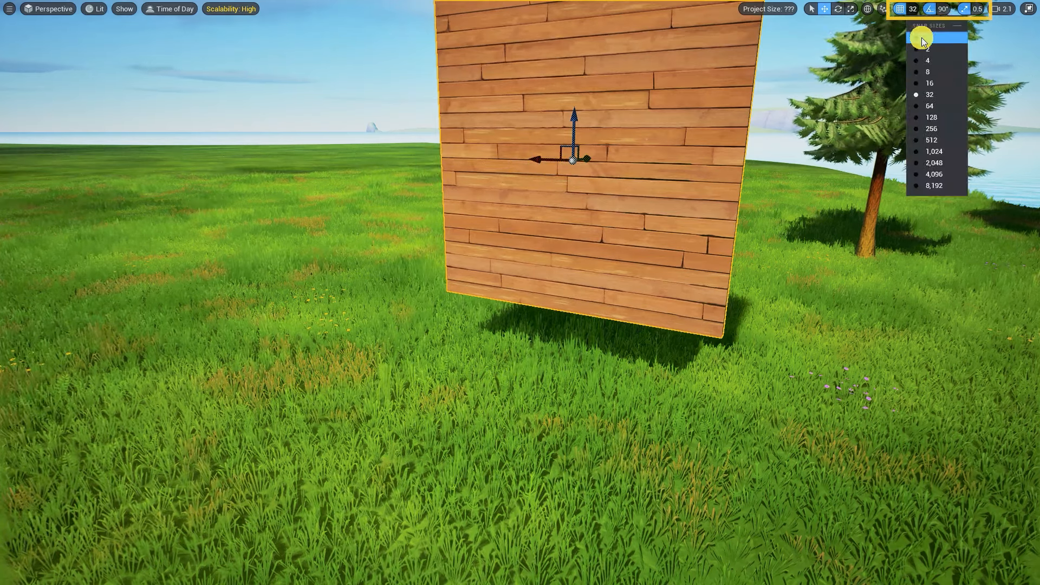
left_click_drag(619, 147, 313, 153)
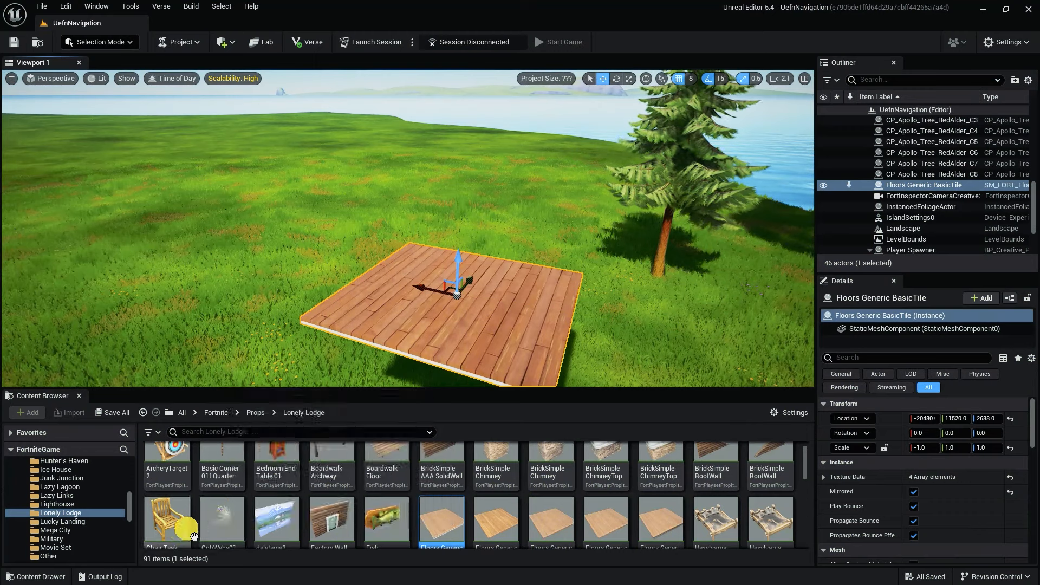
- Place a Chair Teak prop on the wooden floor tile and try moving it with the grid snap size set to 128
left_click_drag(179, 523, 456, 301)
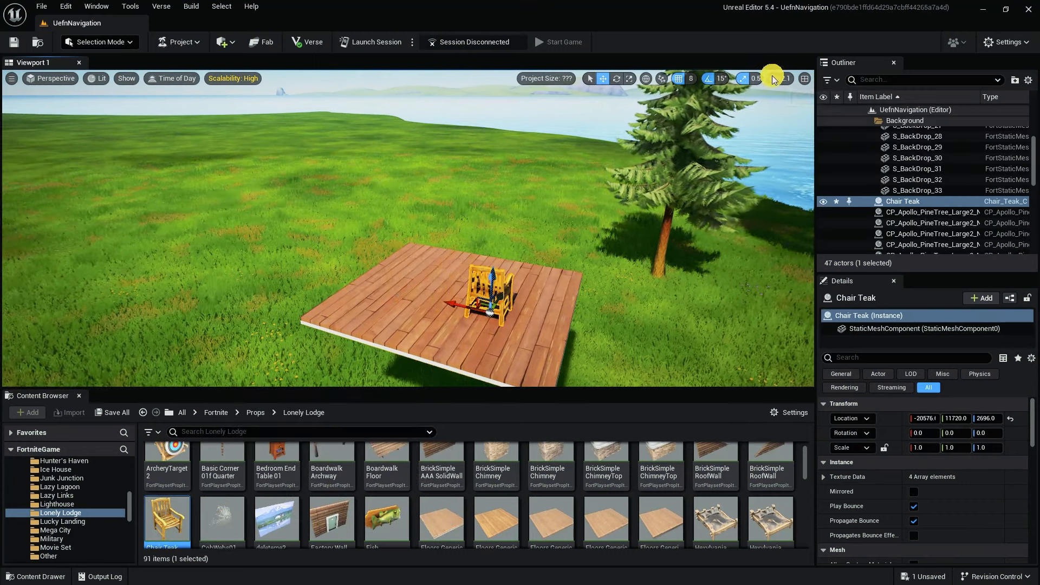
left_click(690, 79)
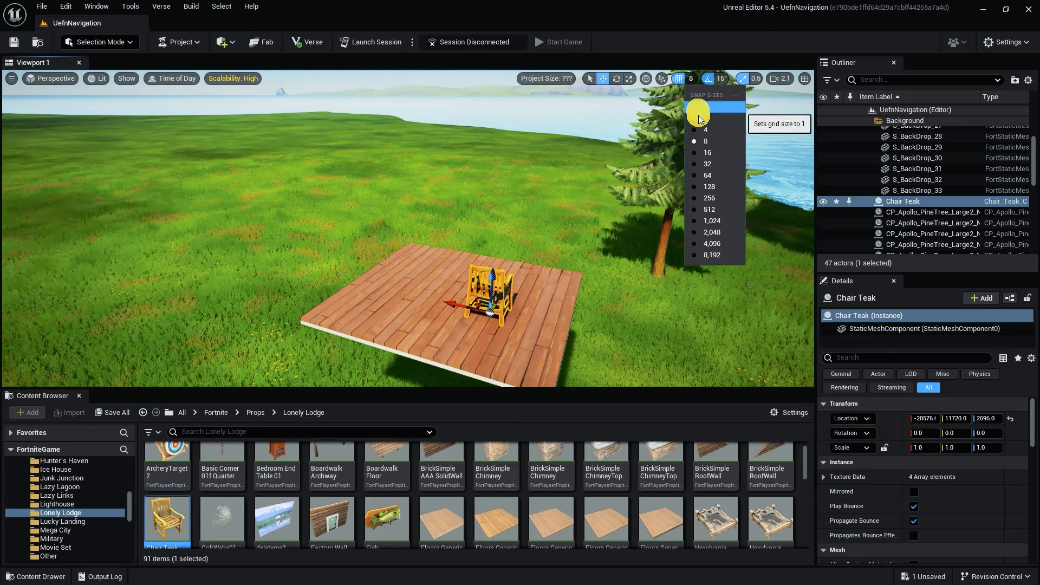
left_click(710, 186)
mouse_move(460, 313)
left_mouse_down()
mouse_move(355, 292)
mouse_move(464, 318)
left_mouse_up()
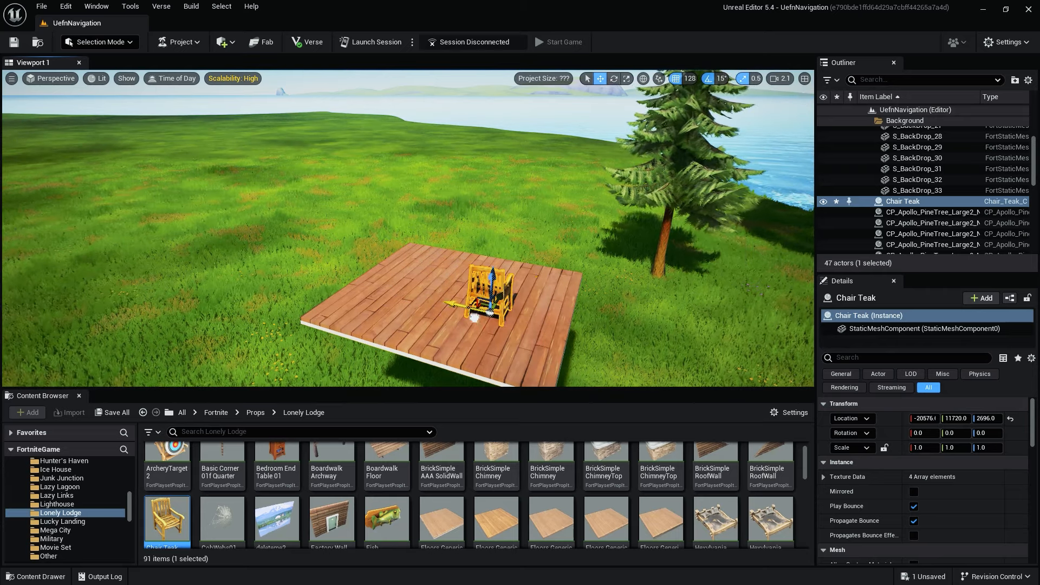
- Set the grid snap size to 8 and slide the chair across the floor tile
left_click(694, 77)
left_click(713, 143)
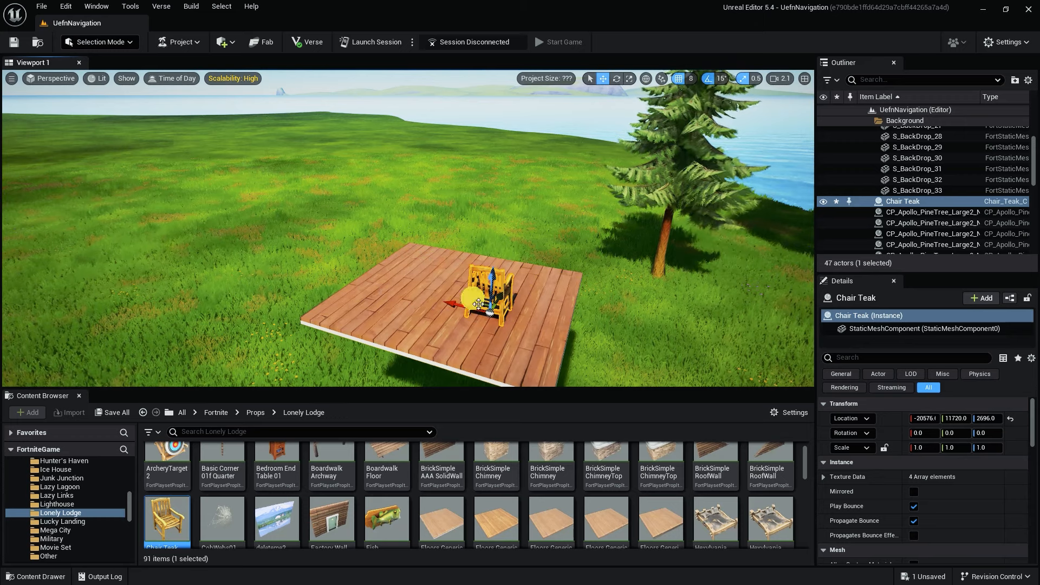
left_click_drag(458, 304, 435, 299)
left_click(428, 293)
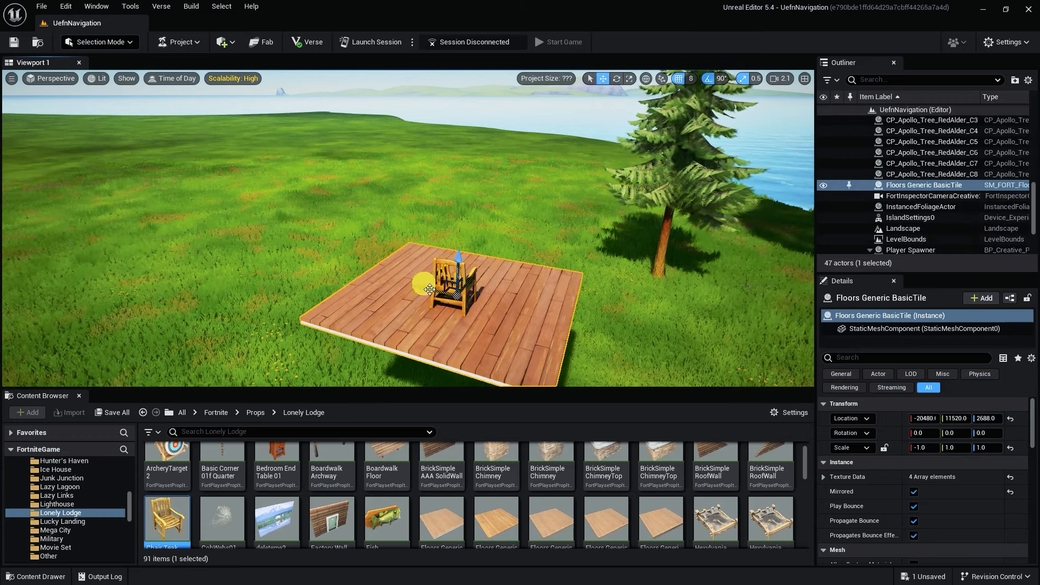
left_click_drag(428, 293, 392, 275)
- Set the grid snap size to 4 and move the chair along the floor tile in finer increments
left_click(694, 80)
left_click(703, 130)
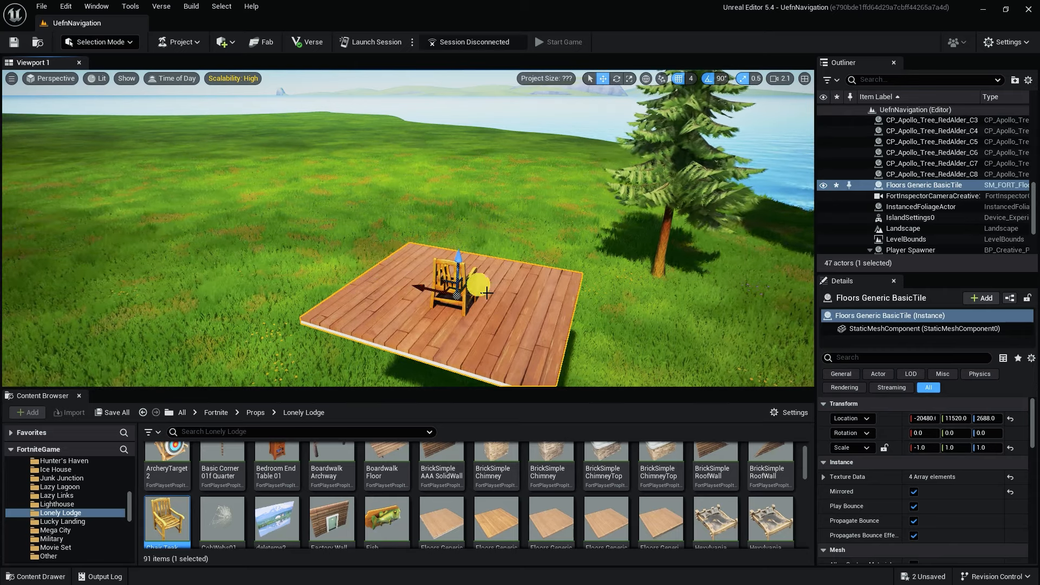
left_click(465, 287)
left_click_drag(422, 296, 396, 292)
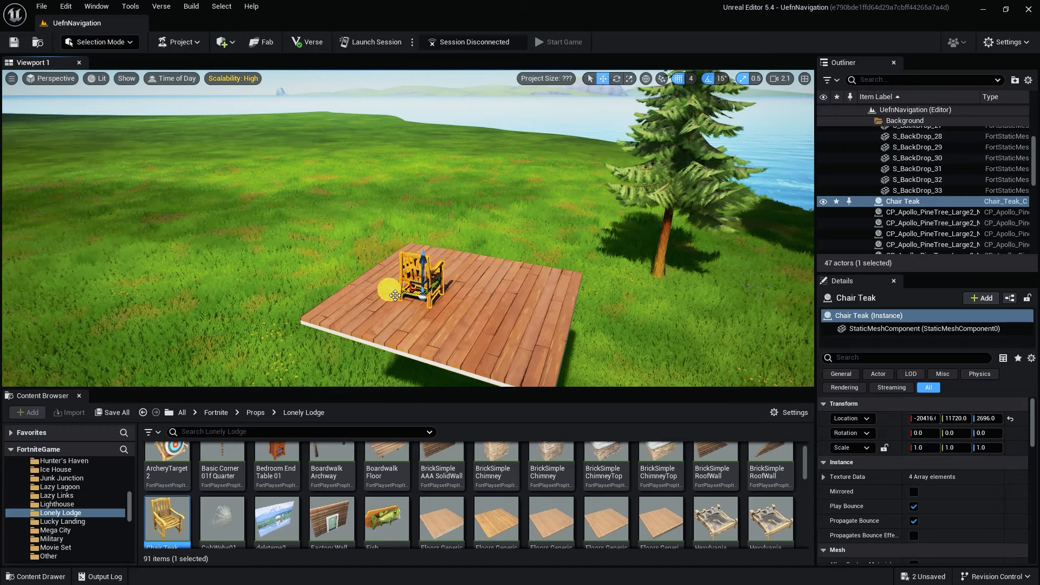
- Set the grid snap size to 32 and move the chair in larger increments over the floor tile
left_click(691, 81)
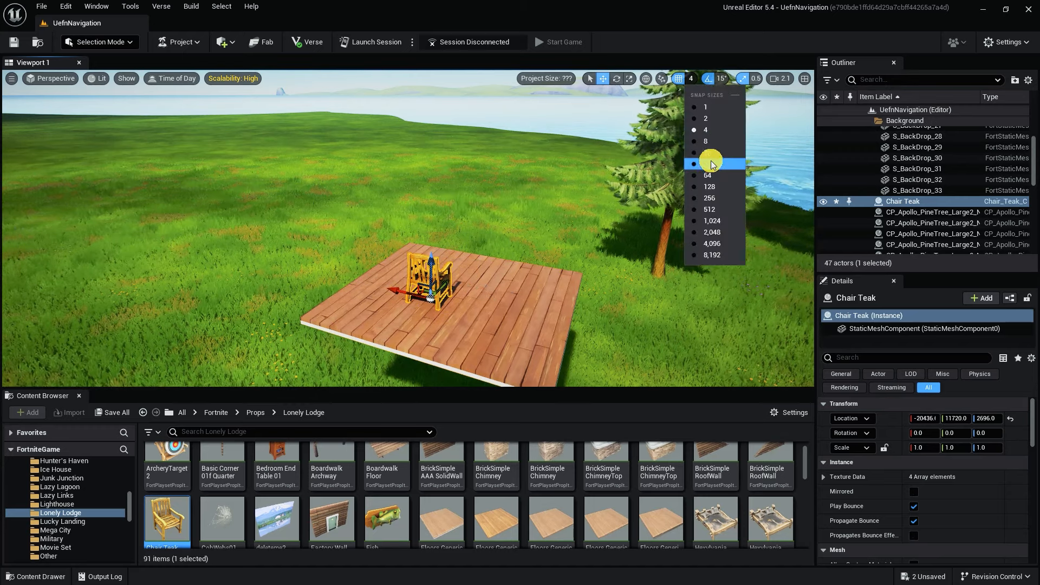
left_click(711, 161)
left_click_drag(401, 292, 476, 332)
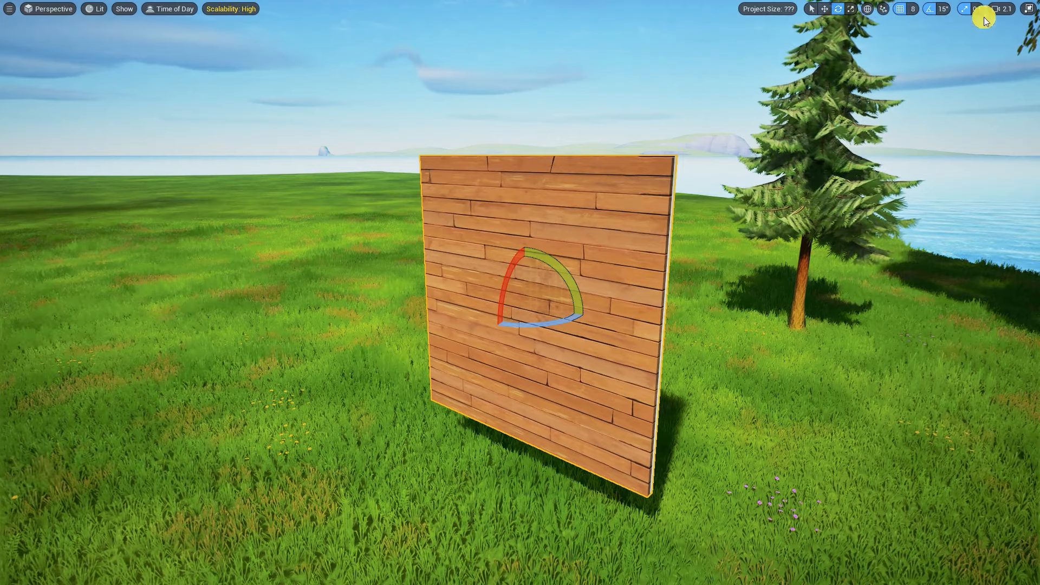
- Return the viewport from full screen to the editor layout and undo the floor tile's last rotations and its last move
left_click(1028, 9)
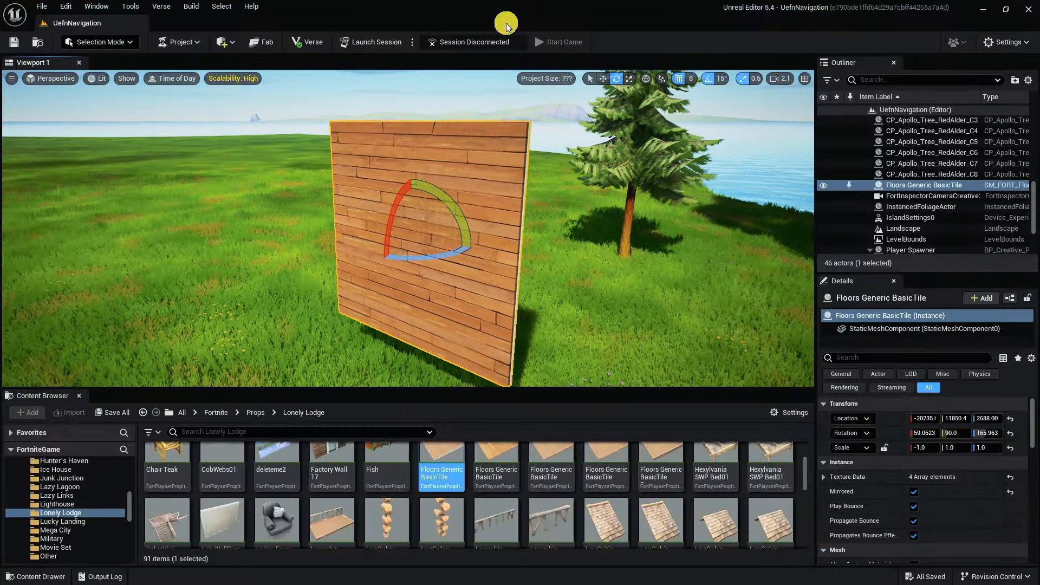
left_click(67, 5)
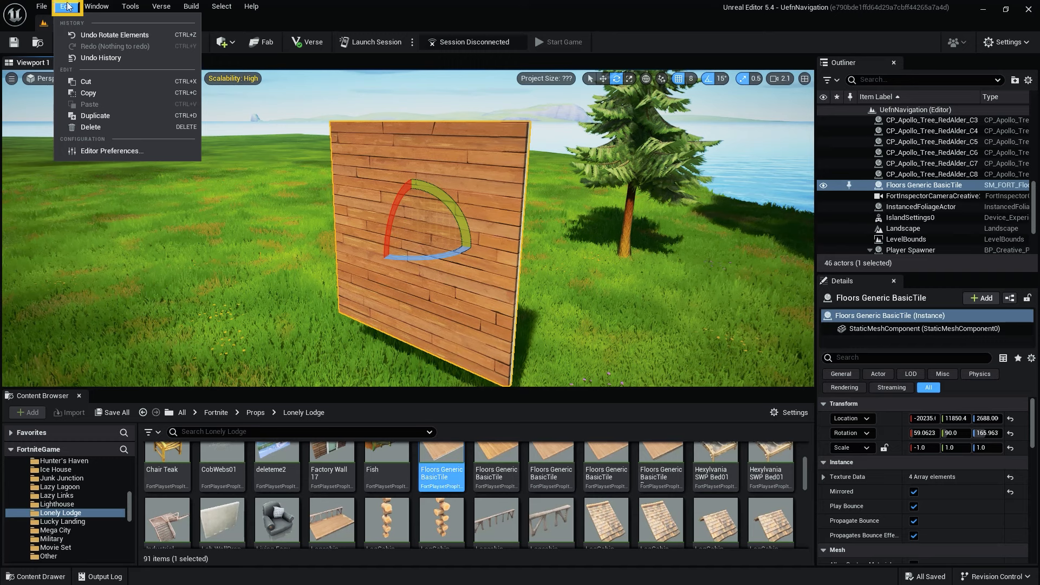
left_click(93, 35)
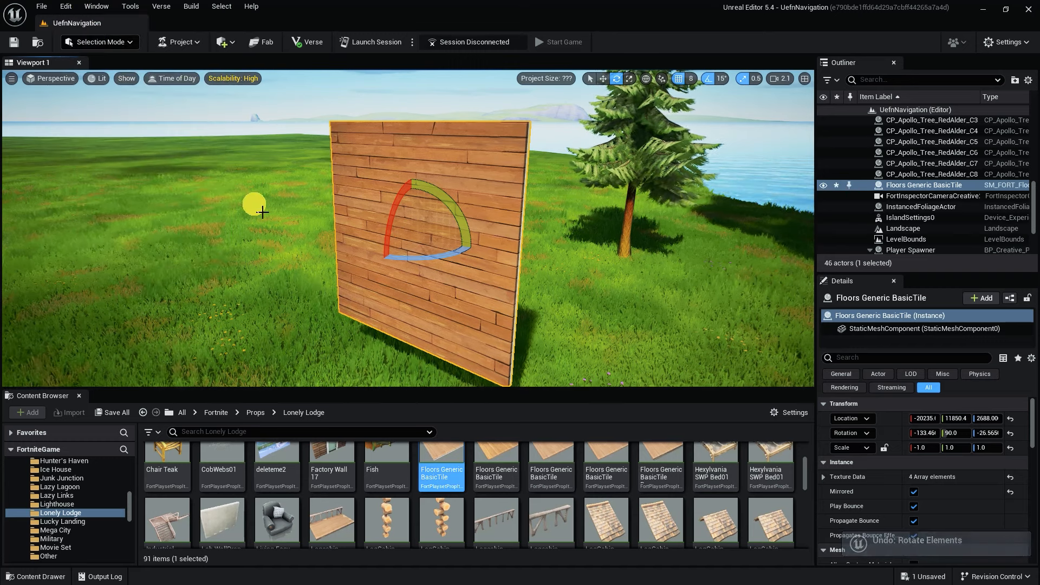
right_click_drag(254, 205, 263, 213)
key("ctrl+z")
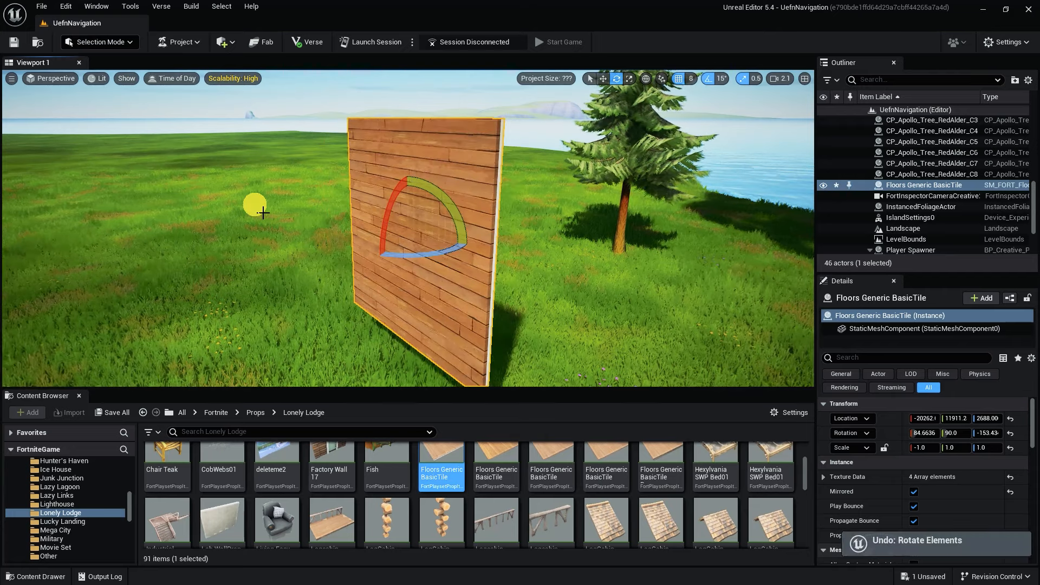
key("ctrl+z")
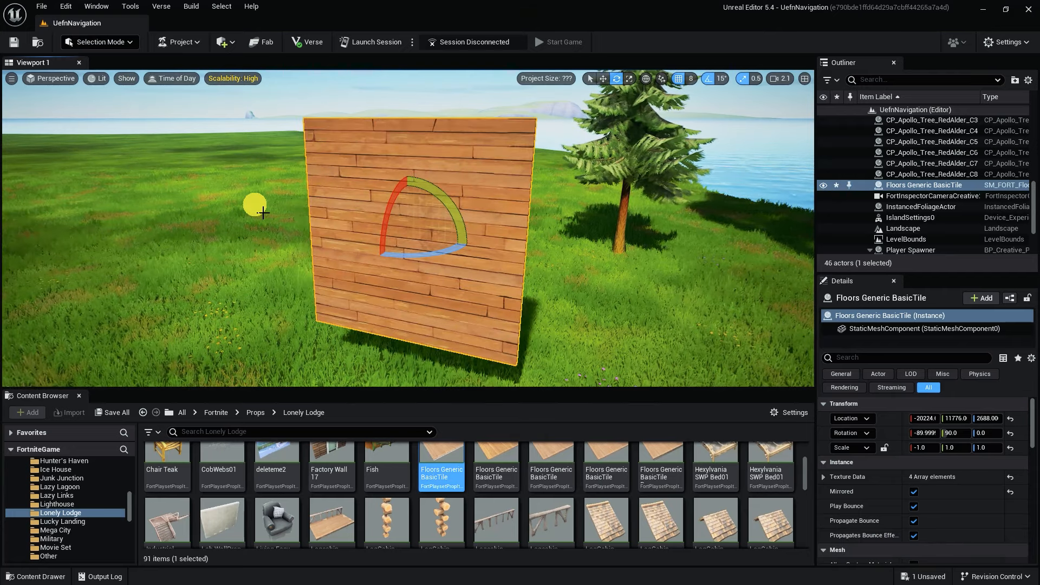
key("ctrl+z")
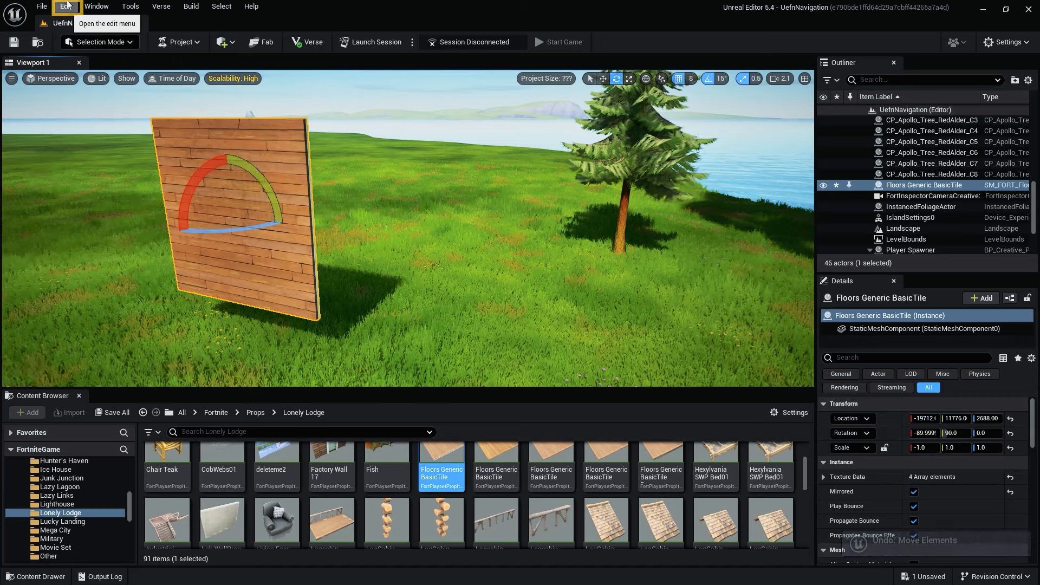
- Redo the floor tile's undone move and rotations, and undo the latest rotations again
left_click(65, 6)
mouse_move(86, 5)
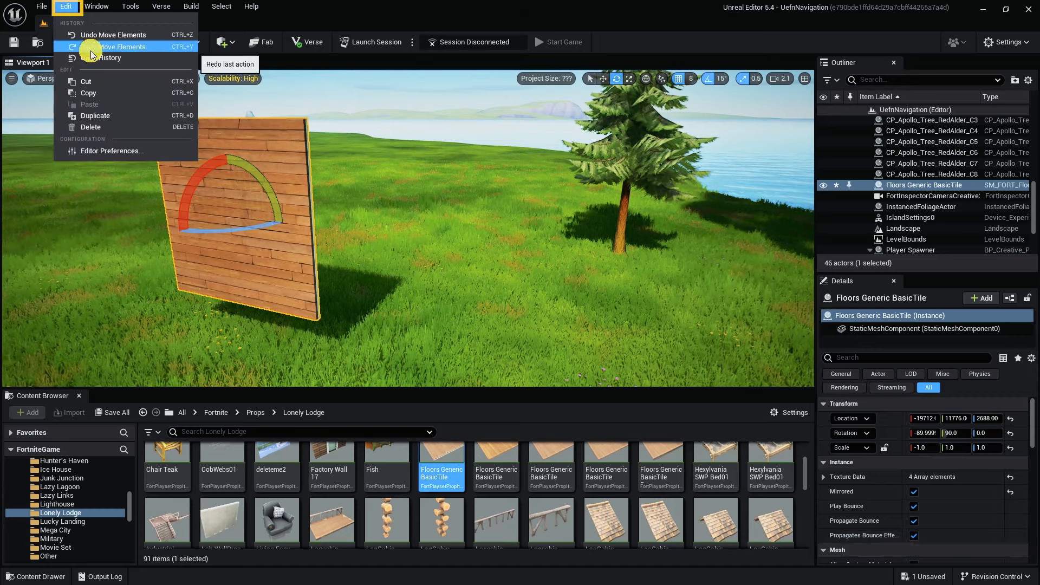
left_click(91, 48)
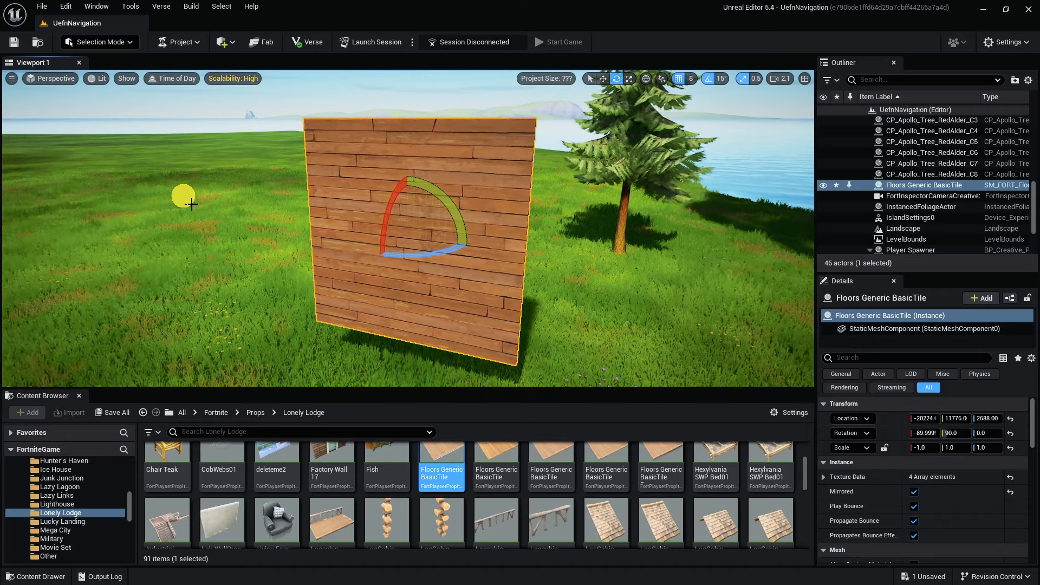
key("ctrl+y")
key("ctrl+y")
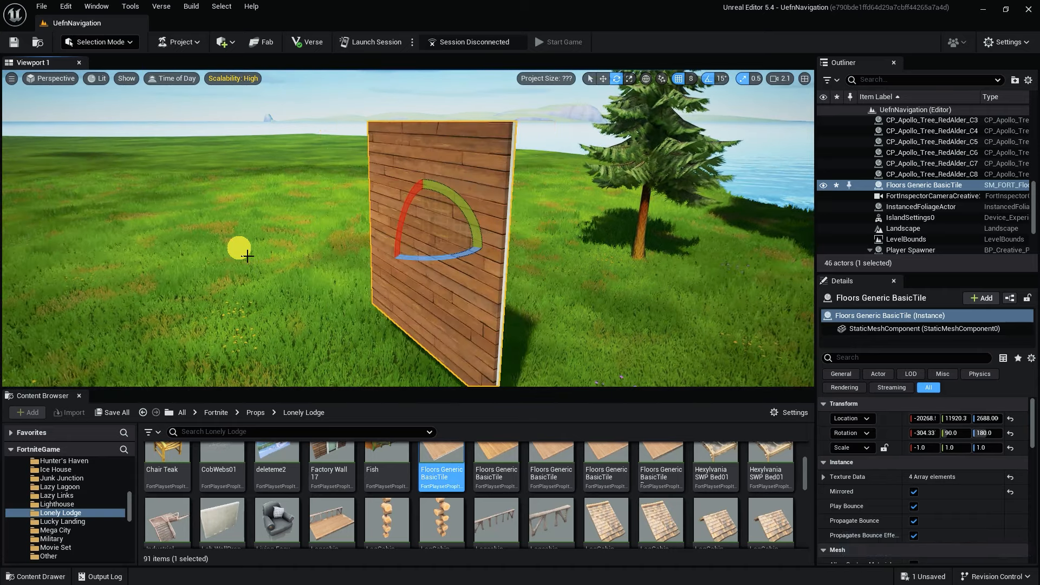
key("ctrl+z")
key("ctrl+z")
- Open the Undo History, revert the floor tile to the first Move Elements entry after Create Actors, and shift the window aside
left_click(67, 6)
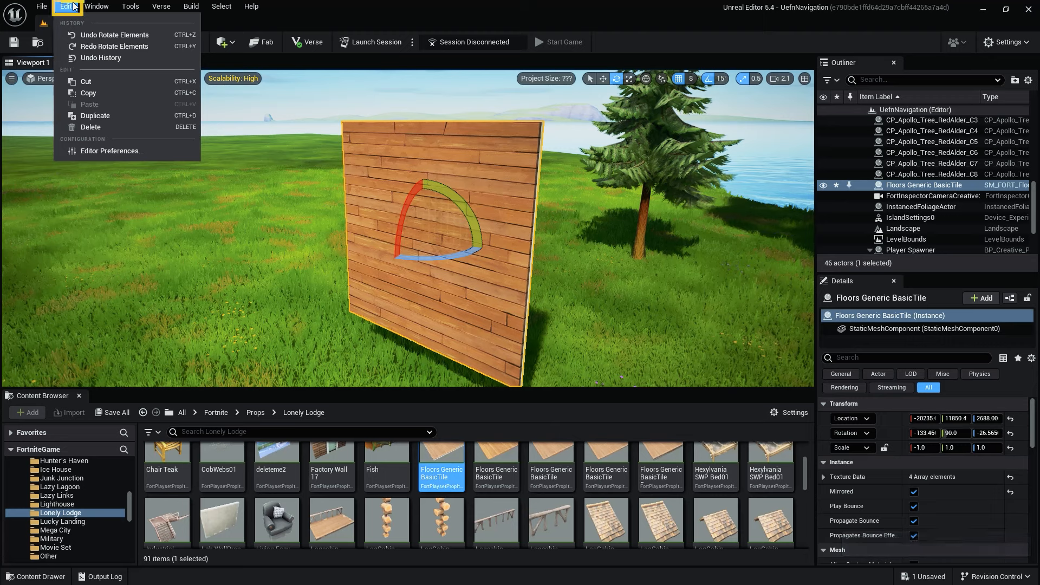
left_click(88, 58)
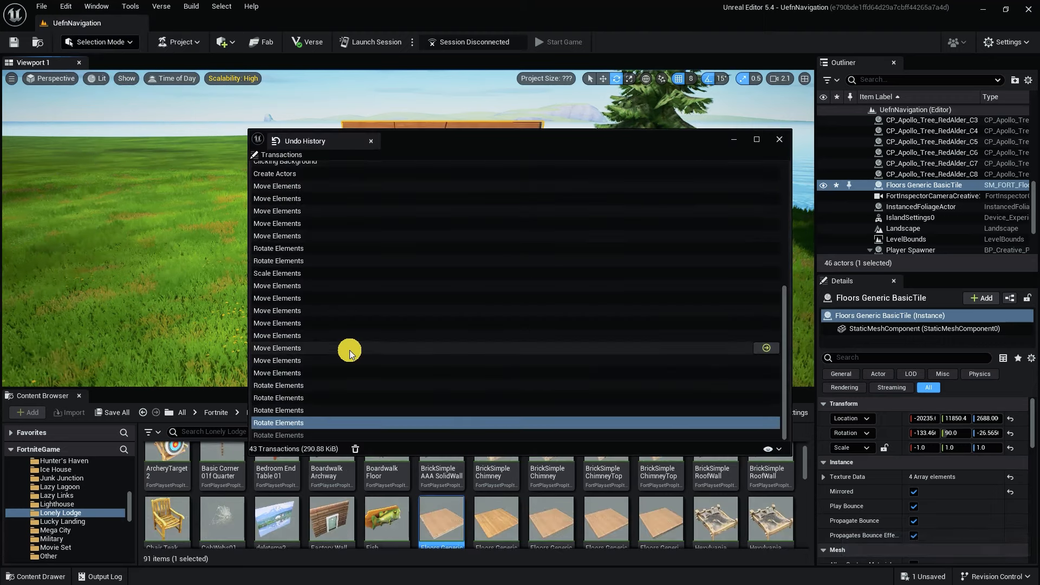
left_click(275, 238)
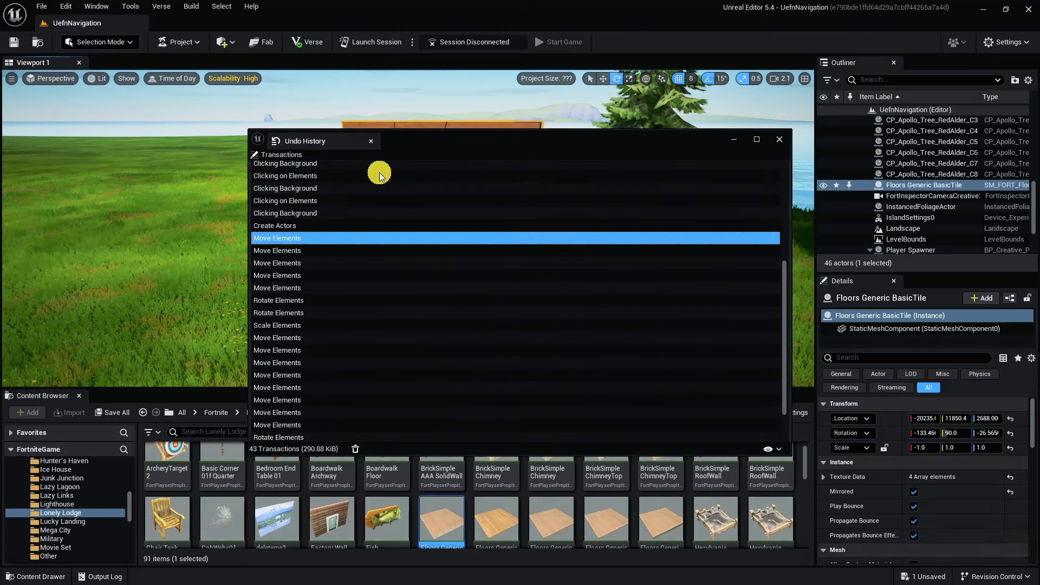
left_click(763, 239)
left_click_drag(539, 142, 805, 133)
left_click_drag(515, 182, 779, 178)
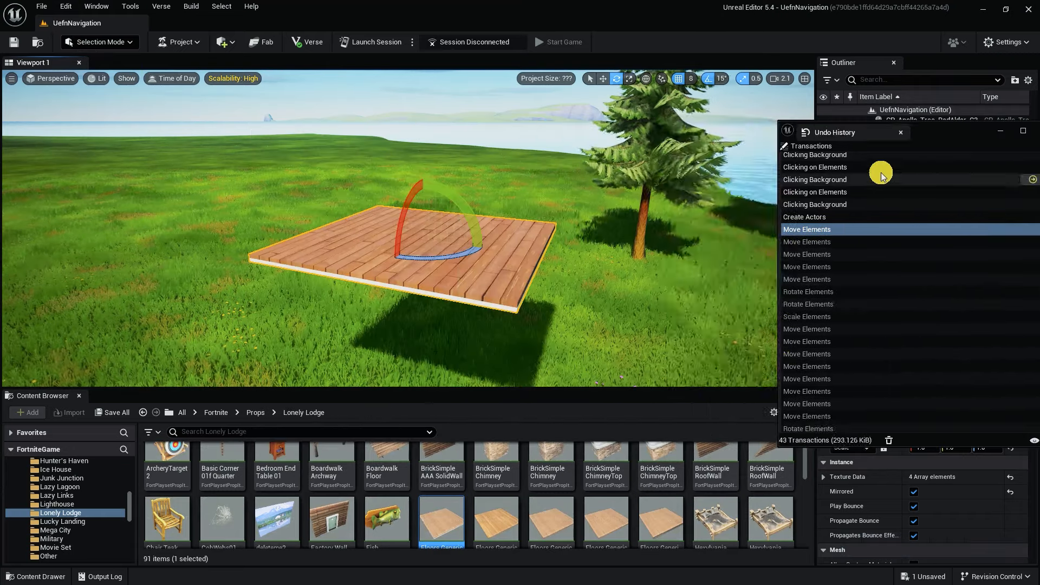
left_click_drag(929, 133, 822, 103)
- Jump between other history entries, return to the first Move Elements entry after Create Actors, and close the Undo History
left_click(904, 349)
left_click(924, 349)
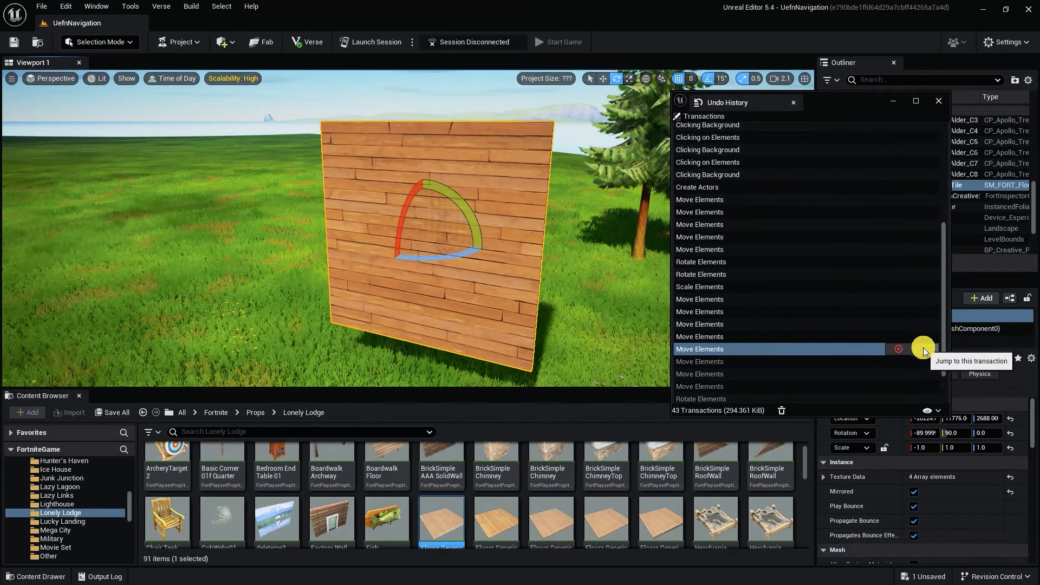
left_click(920, 190)
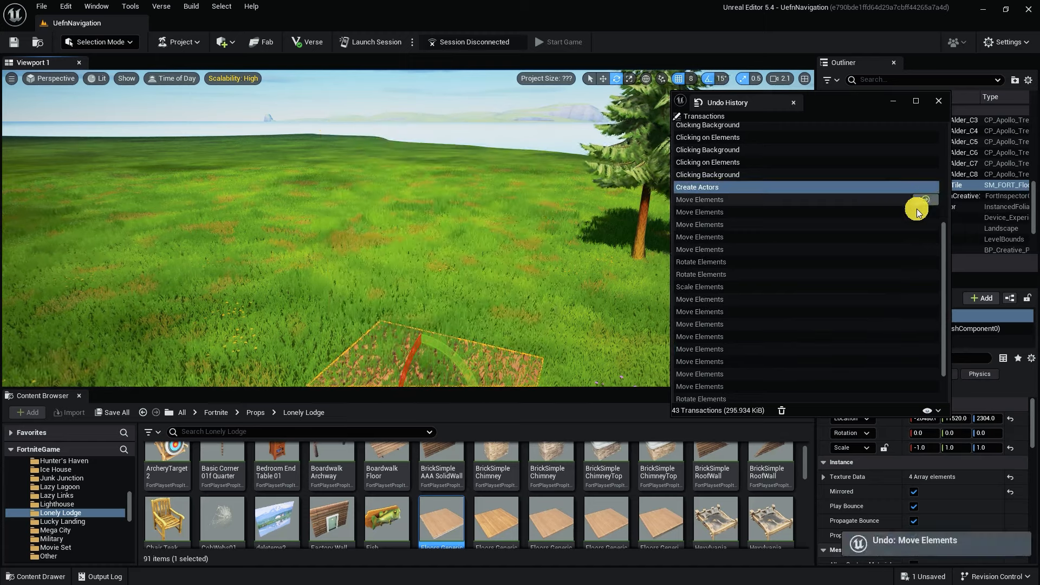
left_click(922, 200)
left_click(939, 101)
key("w")
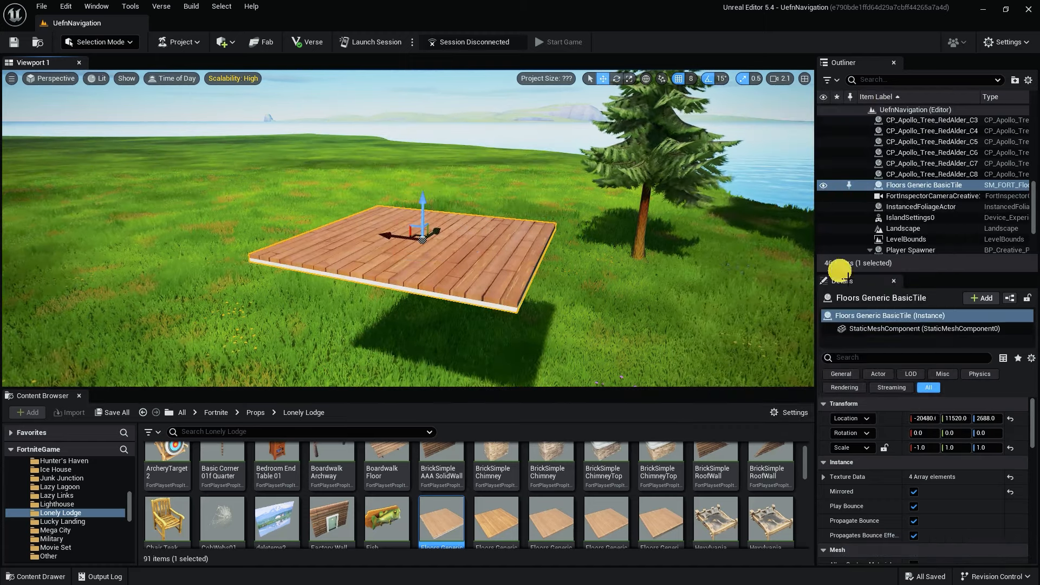
- Place a Chair Teak prop from the Lonely Lodge folder on the horizontal floor tile
right_click_drag(662, 181, 661, 181)
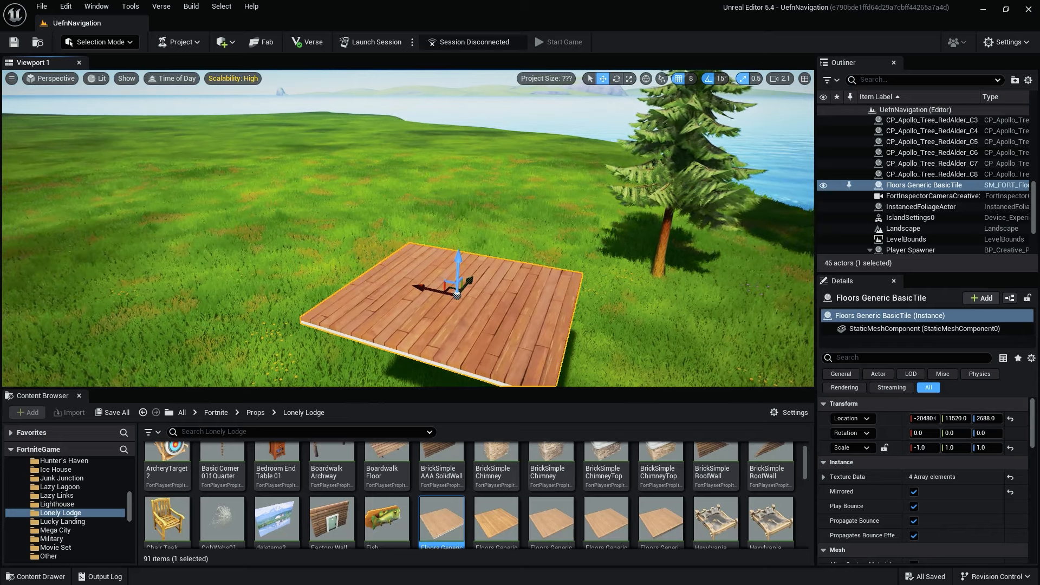
left_click_drag(167, 518, 505, 302)
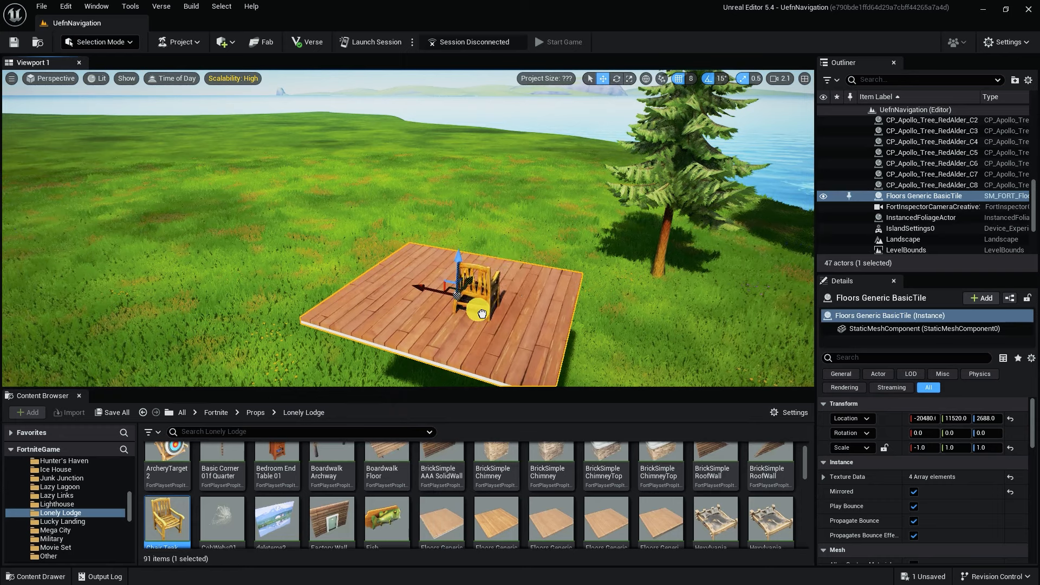
left_click(469, 312)
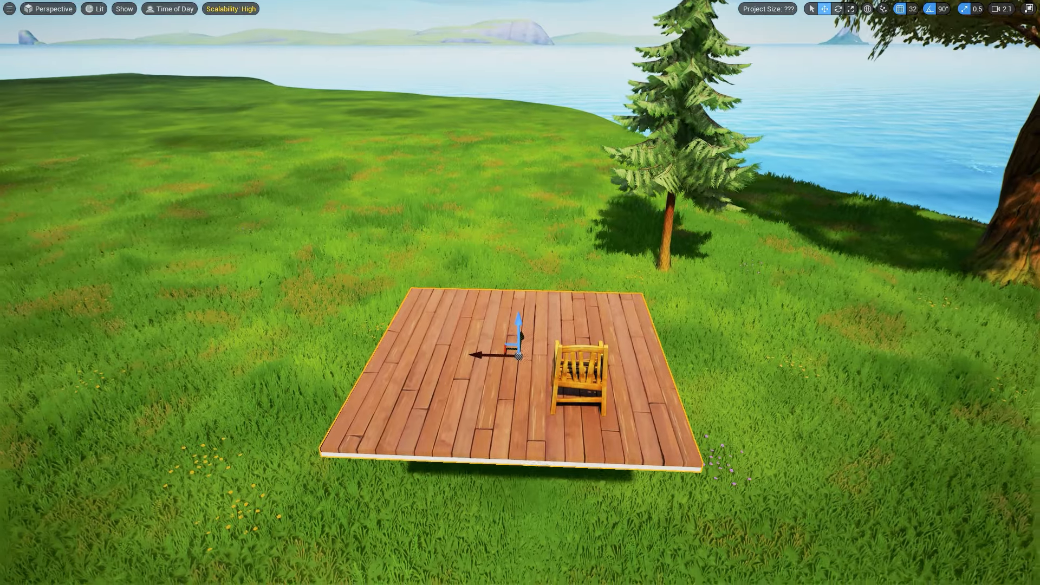
- Duplicate the floor tile twice along its side to form a seamless row of three tiles
right_click_drag(556, 317, 557, 317)
left_click_drag(556, 317, 252, 285, "alt")
right_click_drag(225, 286, 226, 286)
right_click_drag(464, 474, 464, 474)
left_click_drag(482, 327, 235, 332, "alt")
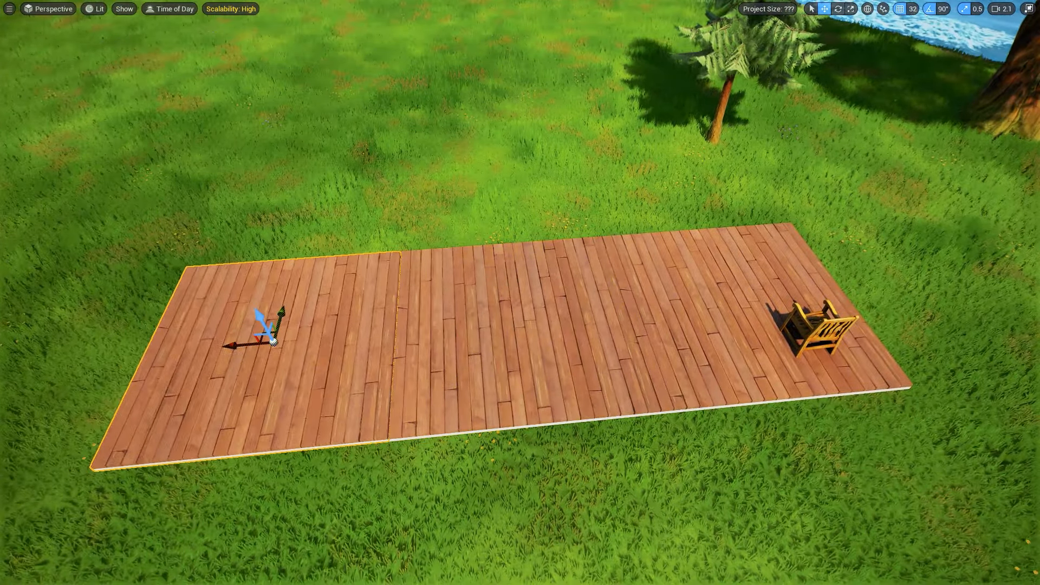
- Duplicate the floor tile under the chair and snap the copy flush beside it to start a second row
right_click_drag(534, 387, 533, 388)
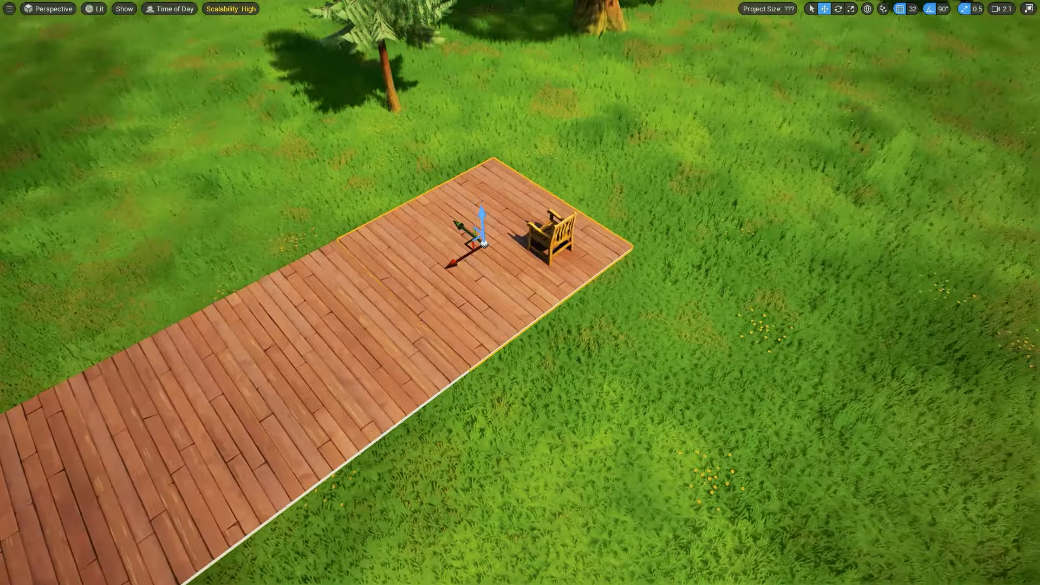
key("ctrl+d")
left_click_drag(441, 228, 578, 384)
right_click_drag(683, 389, 682, 389)
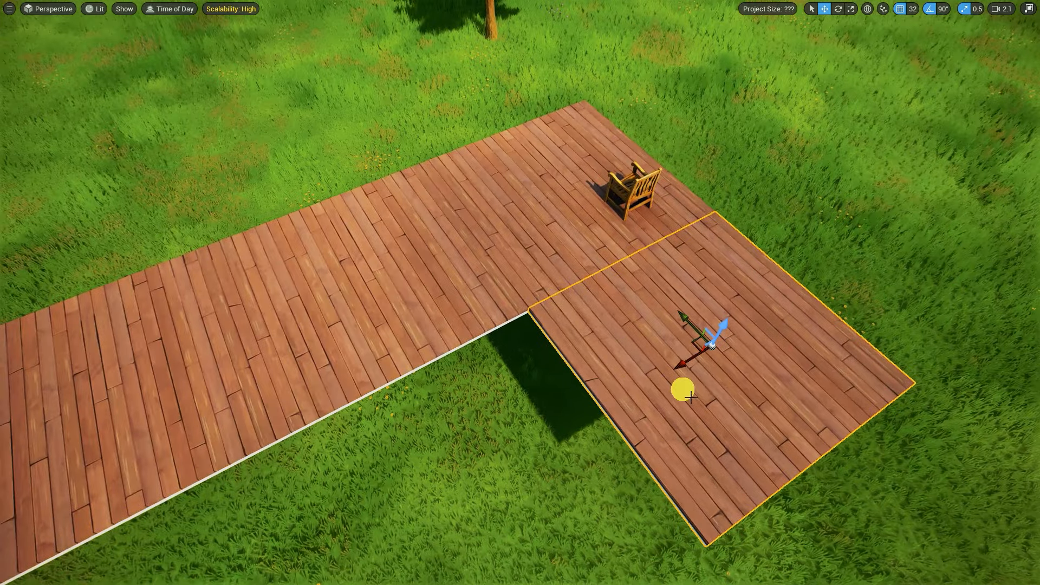
- Duplicate the second row's tile twice to complete a three-by-two rectangular floor
right_click_drag(738, 408, 738, 409)
left_click_drag(752, 396, 485, 441, "alt")
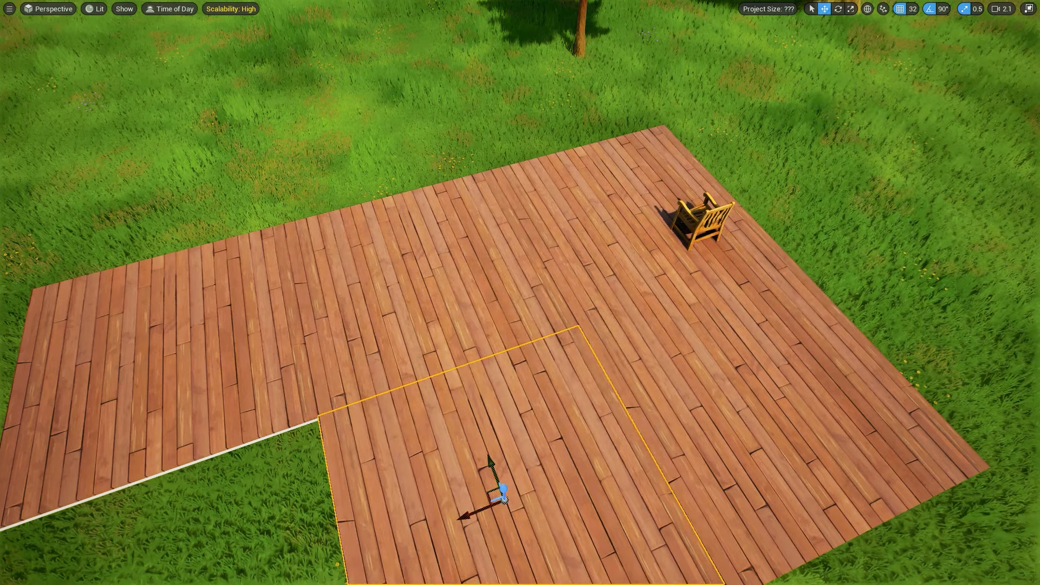
right_click_drag(258, 352, 306, 338)
left_click_drag(466, 332, 394, 143, "alt")
right_click_drag(394, 143, 465, 116)
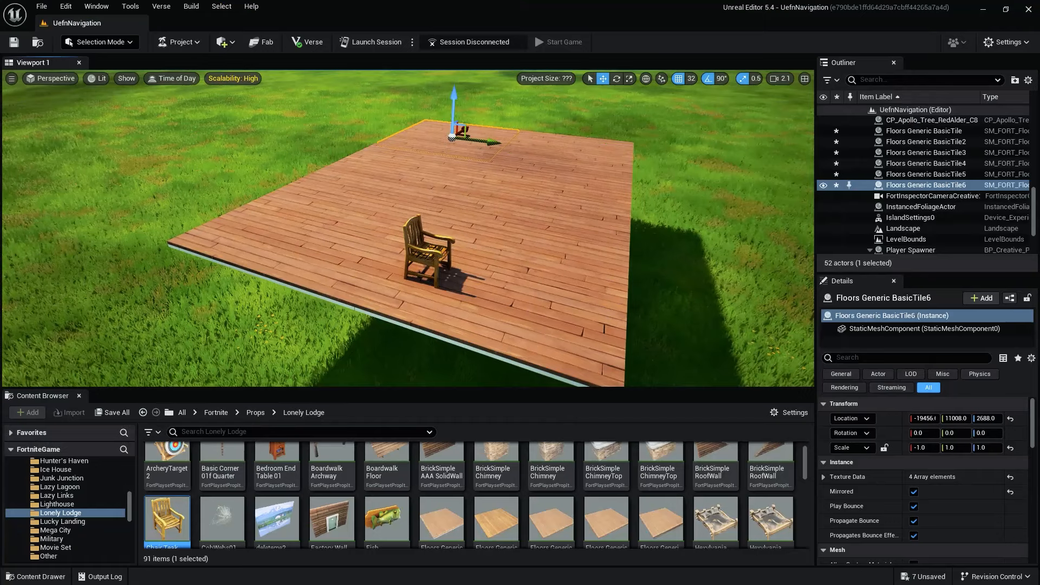
- Select the chair and toggle its visibility off and on in the Outliner
right_click_drag(494, 201, 584, 156)
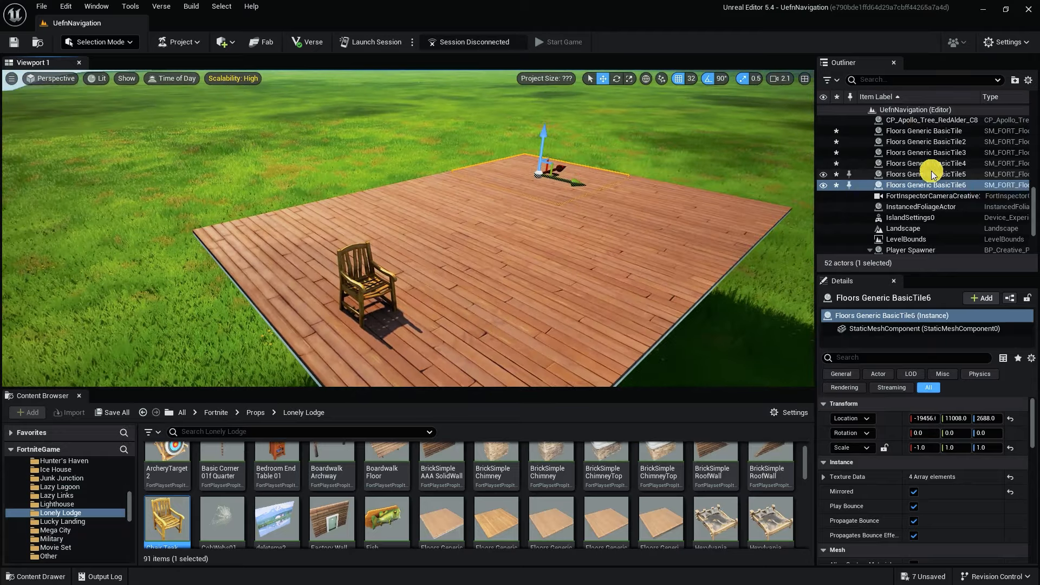
scroll(935, 208, "up", 1)
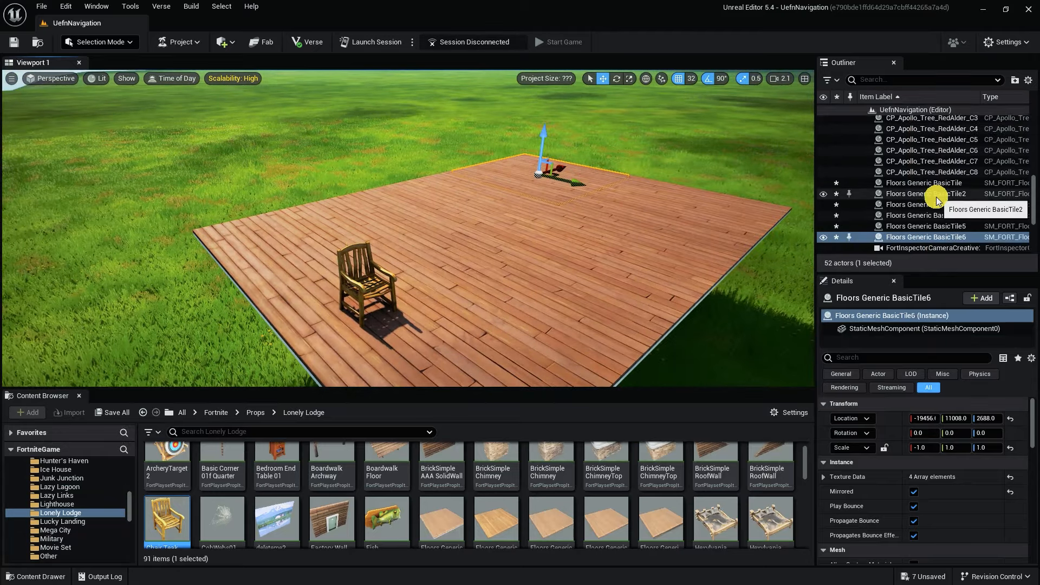
left_click(368, 290)
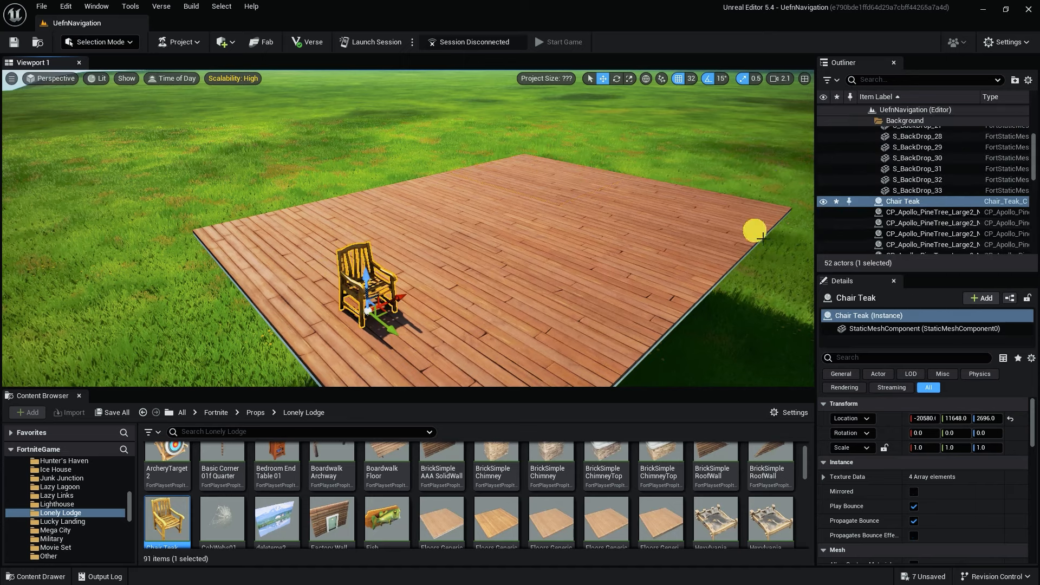
left_click(822, 203)
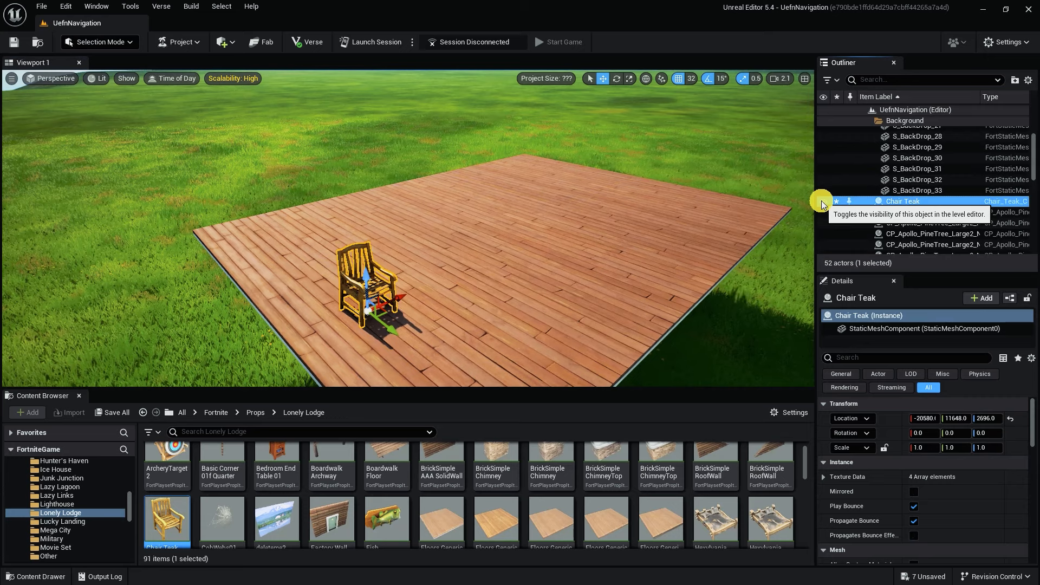
- Select Floors Generic BasicTile2 and BasicTile3 in turn, and toggle each tile's visibility off and on
left_click(679, 269)
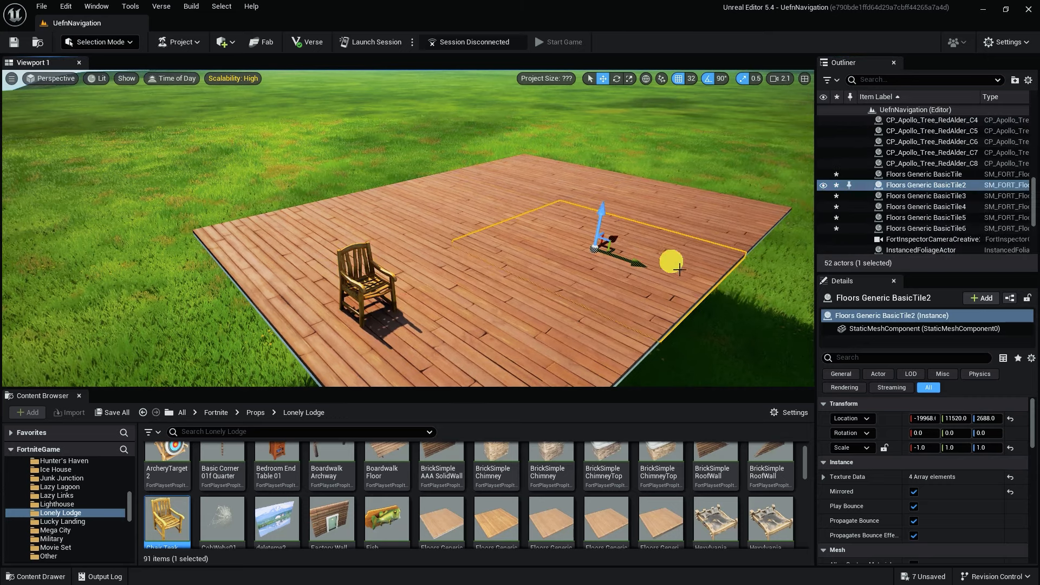
left_click(823, 185)
left_click(824, 186)
left_click(774, 209)
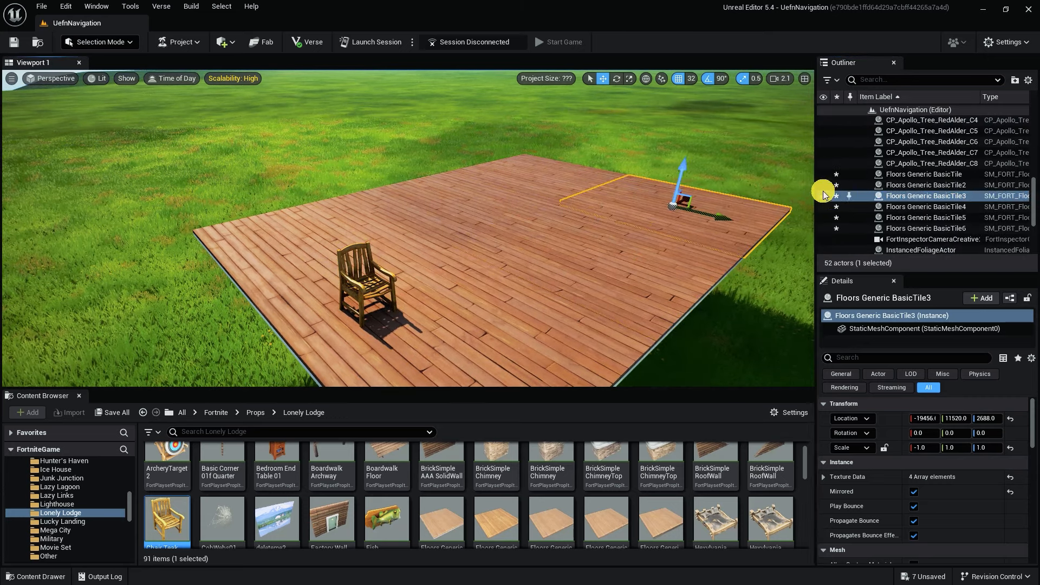
left_click(823, 195)
left_click(823, 195)
- Group all six Floors Generic BasicTile actors into a new Outliner folder named LonLodgeFloor
scroll(927, 193, "down", 1)
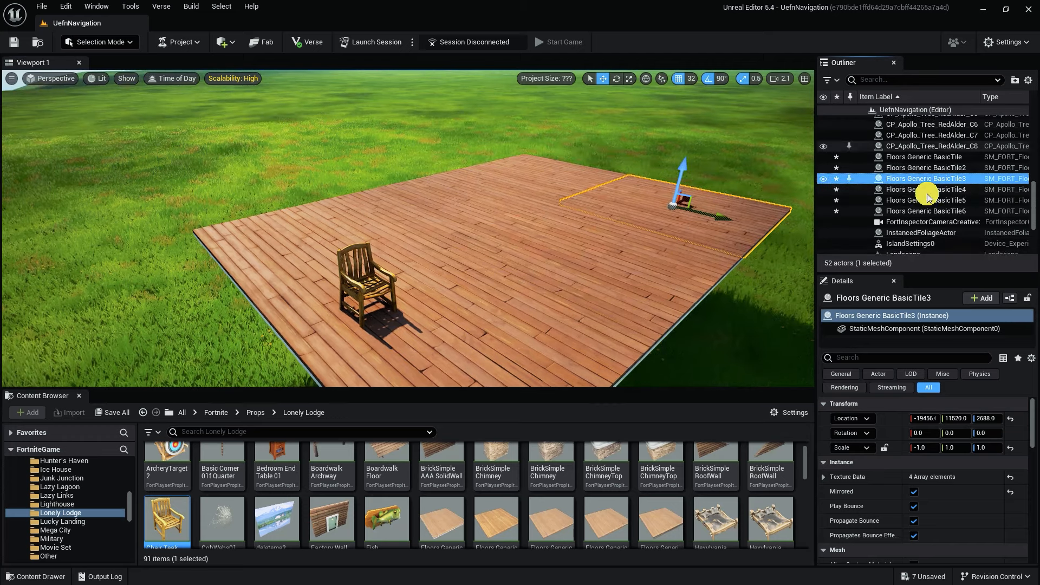
left_click(901, 157)
left_click(919, 210, "shift")
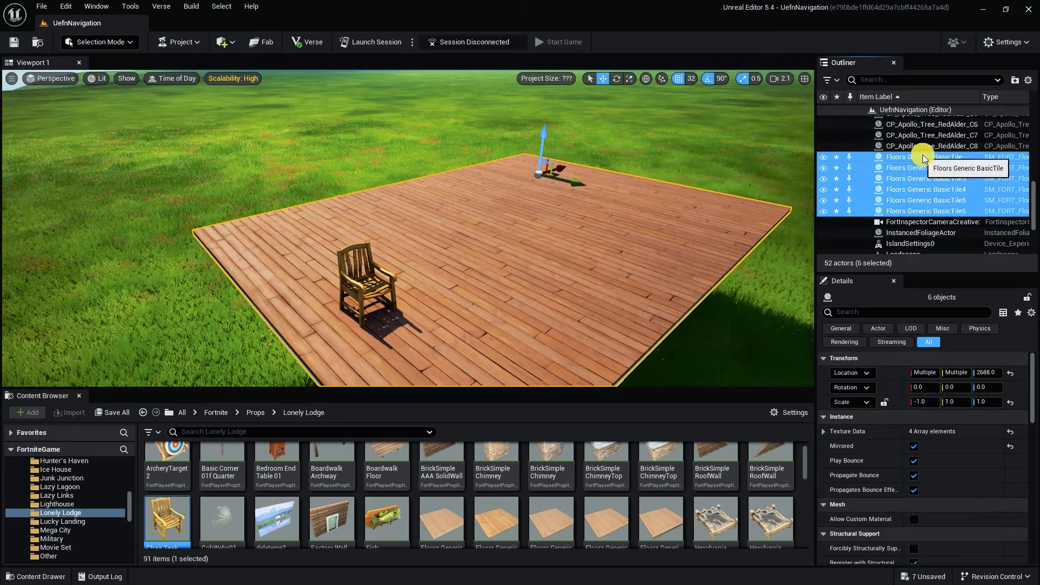
right_click(922, 157)
mouse_move(957, 460)
left_click(780, 460)
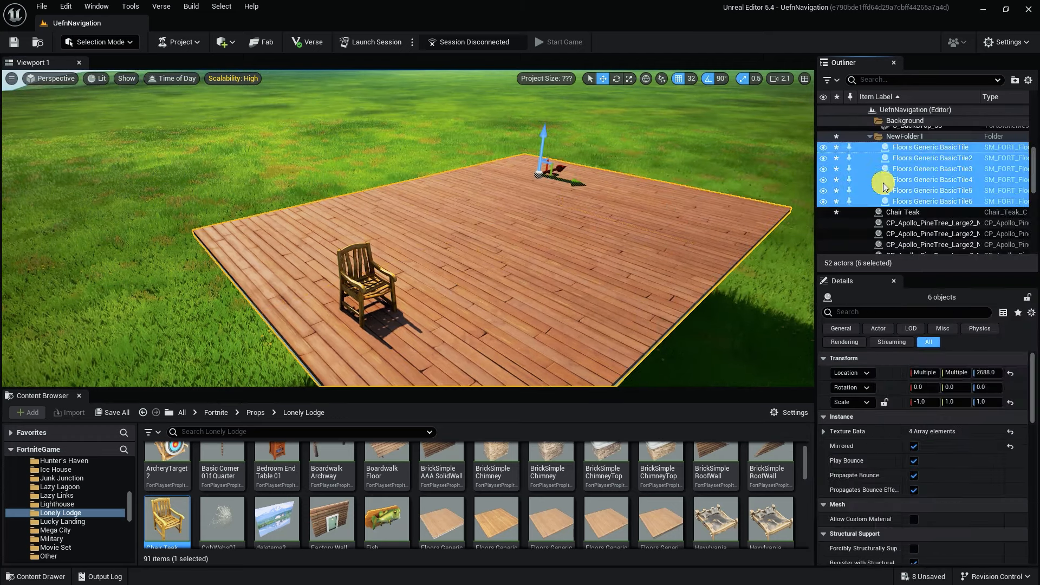
left_click(909, 136)
left_click(908, 137)
key("F2")
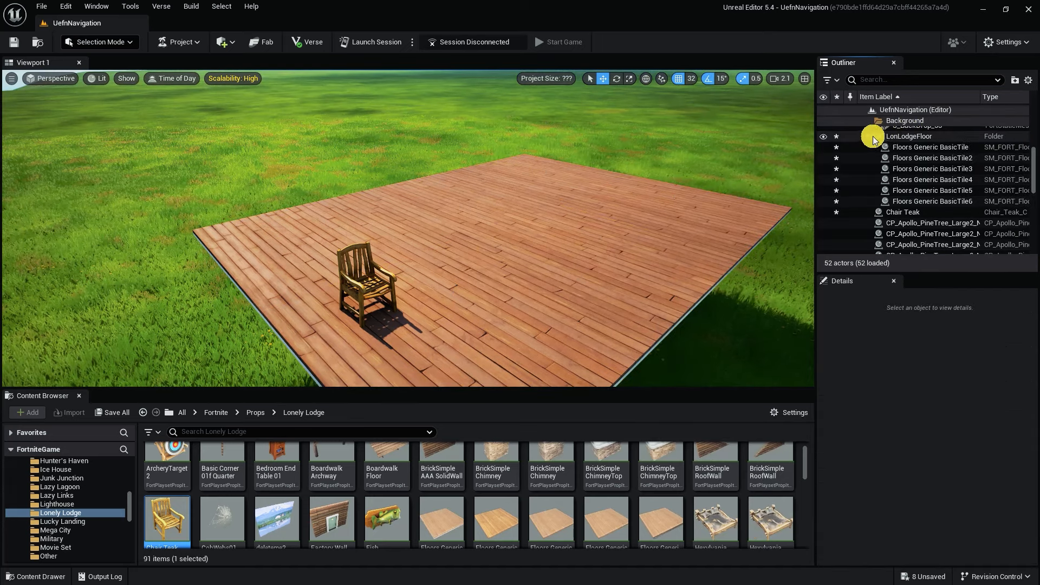
- Collapse the LonLodgeFloor folder and move the Chair Teak into a new Outliner folder named Props
left_click(871, 136)
left_click(364, 276)
right_click(902, 204)
mouse_move(948, 471)
left_click(865, 469)
left_click(905, 201)
key("F2")
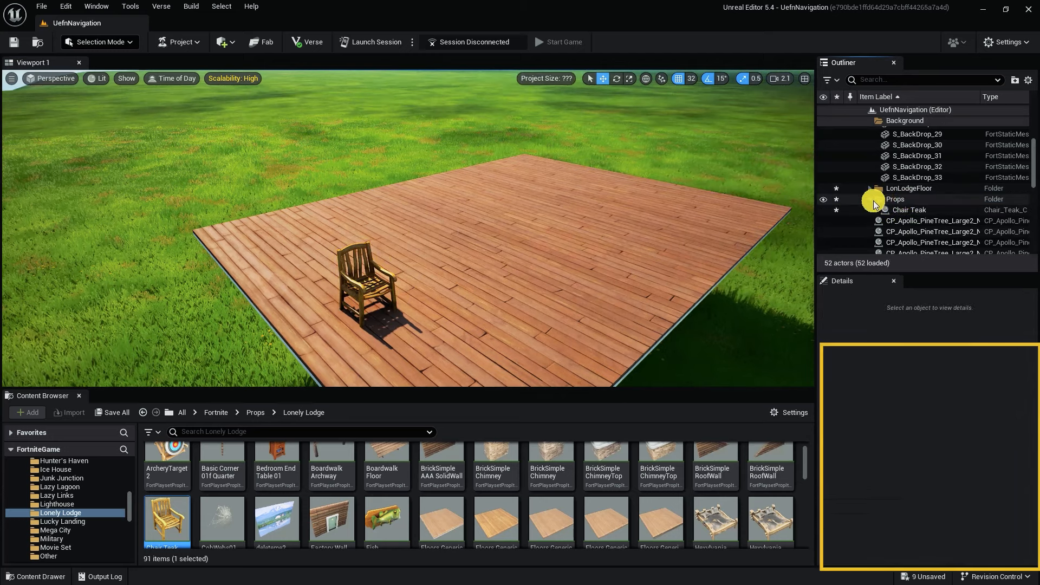
- Place a LogCabin wall Door Window at the middle of the floor's front edge, rotated to 180°
left_click(870, 199)
scroll(688, 488, "down", 5)
left_click_drag(277, 490, 628, 312)
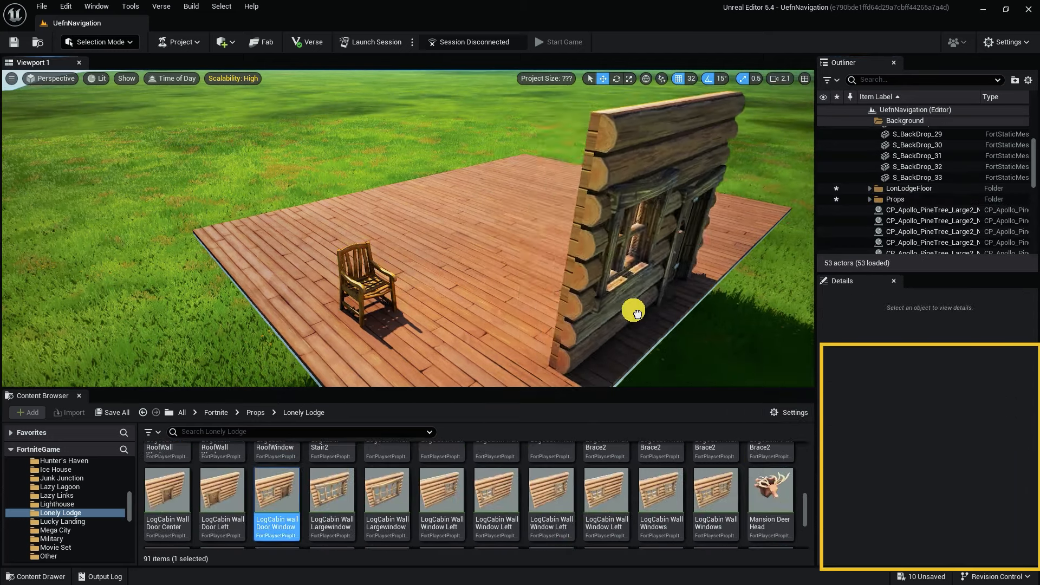
left_click_drag(631, 313, 599, 282)
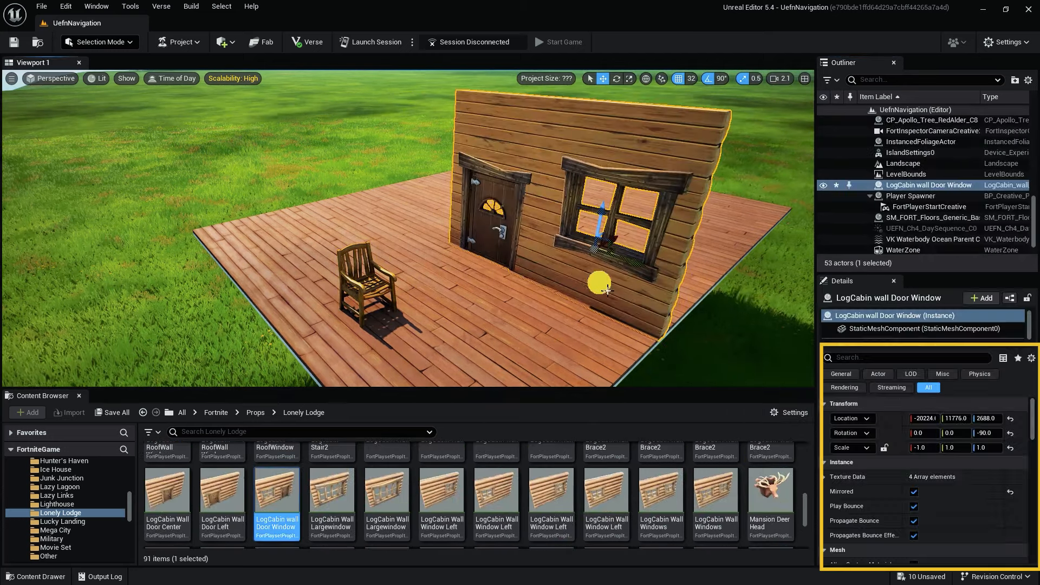
key("e")
left_click_drag(645, 246, 753, 306)
key("w")
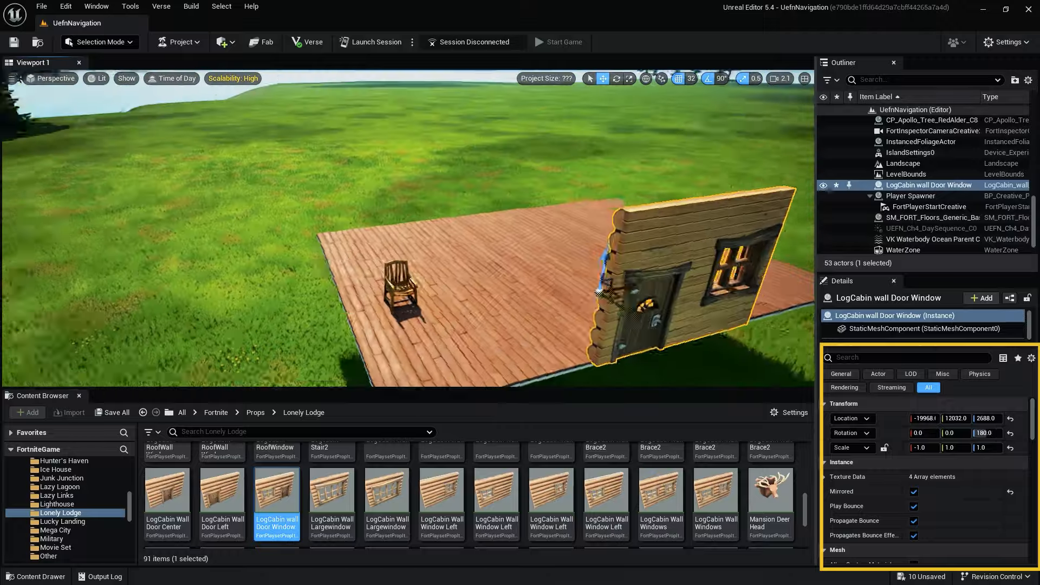
- Duplicate the door wall along the front edge and replace the copy with LogCabin Wall Window Left
right_click_drag(623, 260, 542, 249)
left_click_drag(650, 214, 386, 222, "alt")
left_click_drag(442, 490, 416, 243)
right_click(445, 242)
left_click(578, 304)
- Copy the window wall to the opposite end of the front edge and set the copy's X scale to 1
right_click_drag(578, 304, 569, 270)
left_click_drag(308, 283, 655, 293, "alt")
left_click(924, 448)
type("1")
key("Return")
- Replace the middle front wall with LogCabin Wall Door Left
right_click_drag(494, 216, 458, 219)
left_click(494, 216)
left_click(222, 492)
right_click(398, 214)
mouse_move(533, 287)
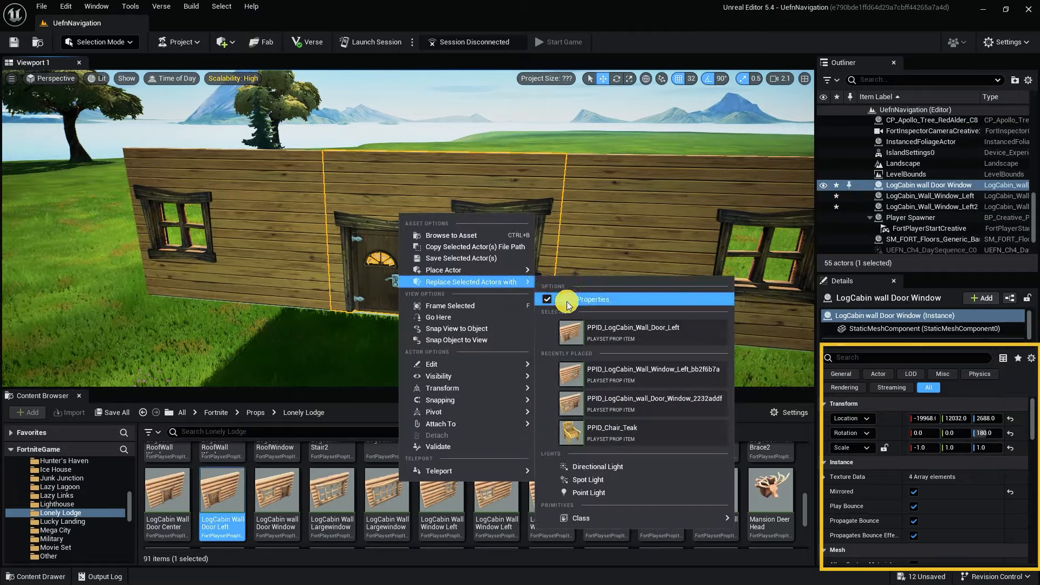
left_click(632, 328)
- Select all three front walls together and flip them by setting their Y scale to -1
right_click_drag(633, 327, 182, 204)
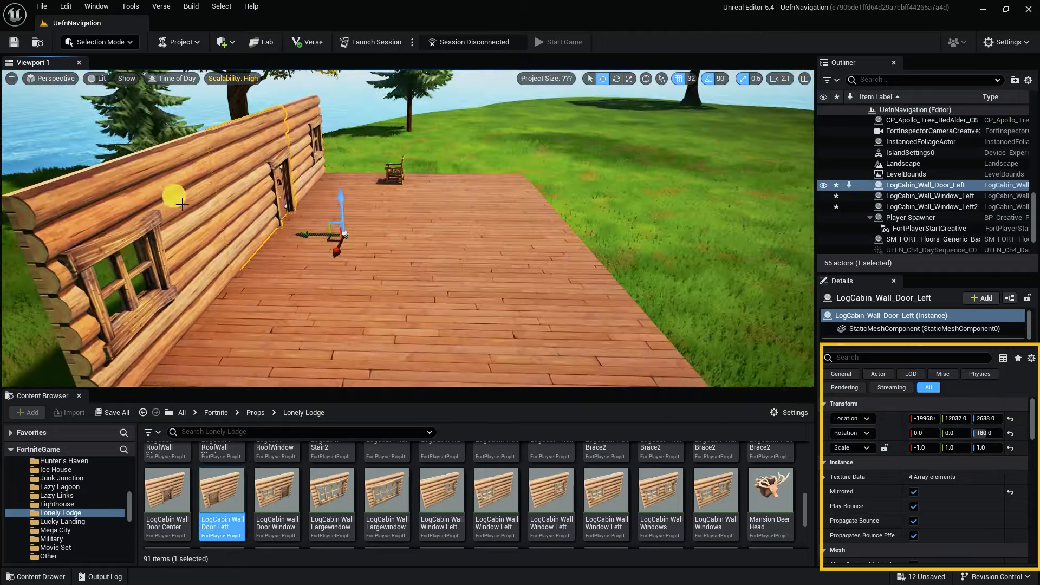
left_click(182, 203, "ctrl")
left_click(312, 162, "ctrl")
type("-1")
key("Return")
- Duplicate the end window wall, rotate the copy a quarter turn and move it onto the floor's adjacent short side
right_click_drag(374, 233, 390, 271)
left_click(466, 244)
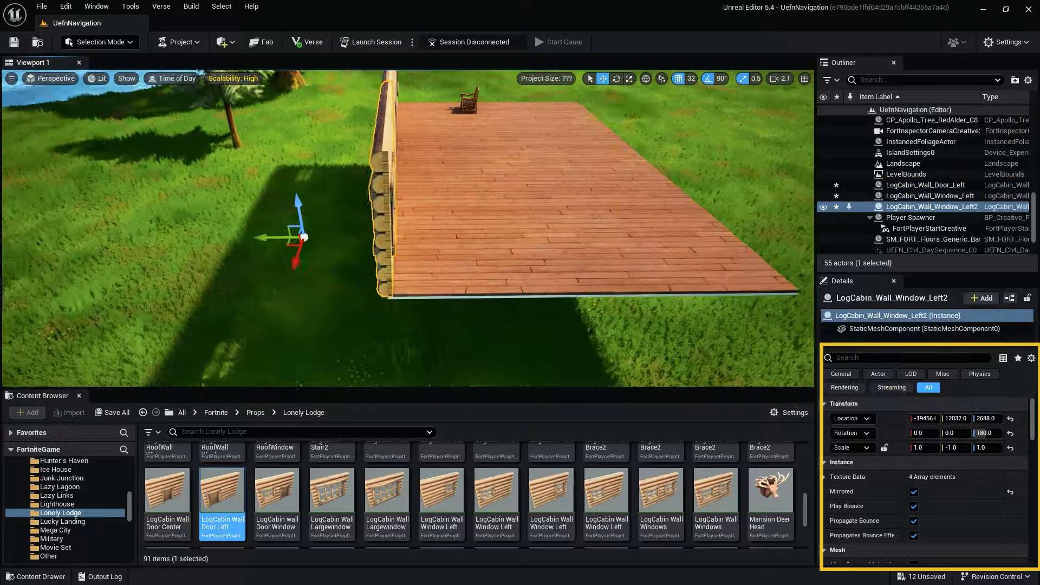
left_click_drag(313, 276, 346, 259)
key("w")
right_click_drag(346, 259, 301, 224)
left_click_drag(301, 224, 209, 249)
right_click_drag(209, 249, 190, 260)
- Replace the short-side wall copy with a plain LogCabin Wall, switching from the first variant to the neighbouring one
scroll(720, 474, "up", 2)
left_click(387, 483)
right_click(650, 276)
left_click(874, 312)
right_click_drag(650, 270, 423, 228)
left_click(441, 482)
right_click(476, 135)
left_click(643, 249)
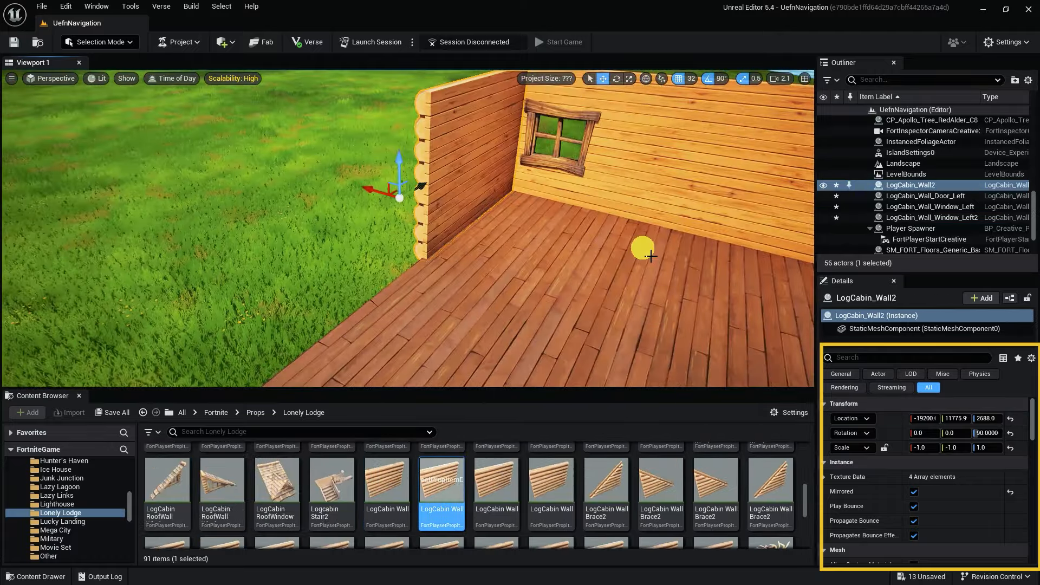
- Duplicate the LogCabin Wall along the short side, and rotate another copy to 0° for the back side
right_click_drag(643, 248, 508, 225)
left_click_drag(509, 226, 345, 209, "alt")
right_click_drag(346, 209, 394, 238)
key("e")
left_click_drag(394, 226, 374, 222, "alt")
key("w")
left_click_drag(379, 220, 331, 211)
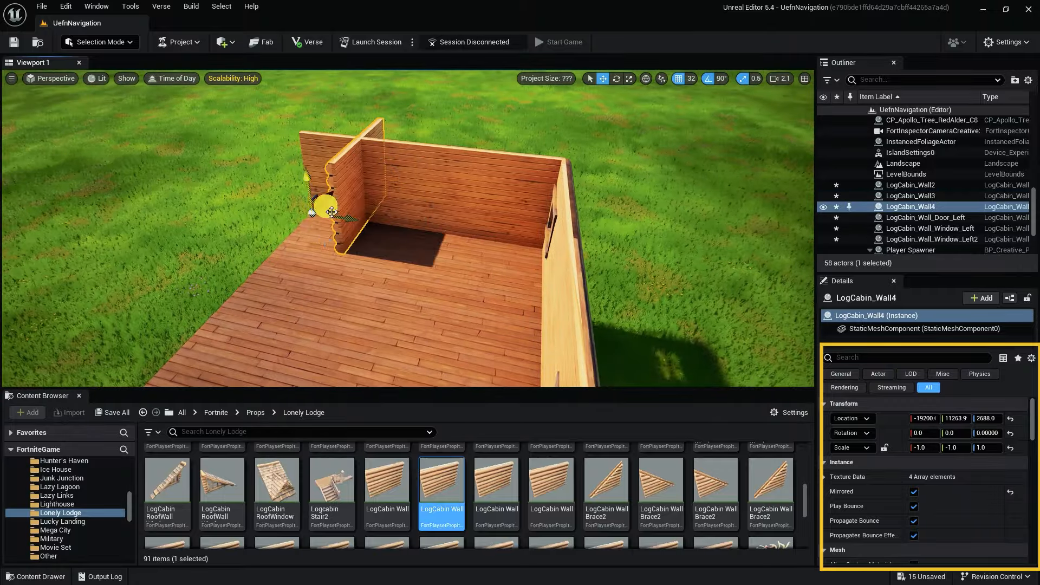
- Complete the back side of the cabin with plain, window and door wall sections
left_click_drag(172, 295, 259, 233)
right_click_drag(259, 233, 646, 211)
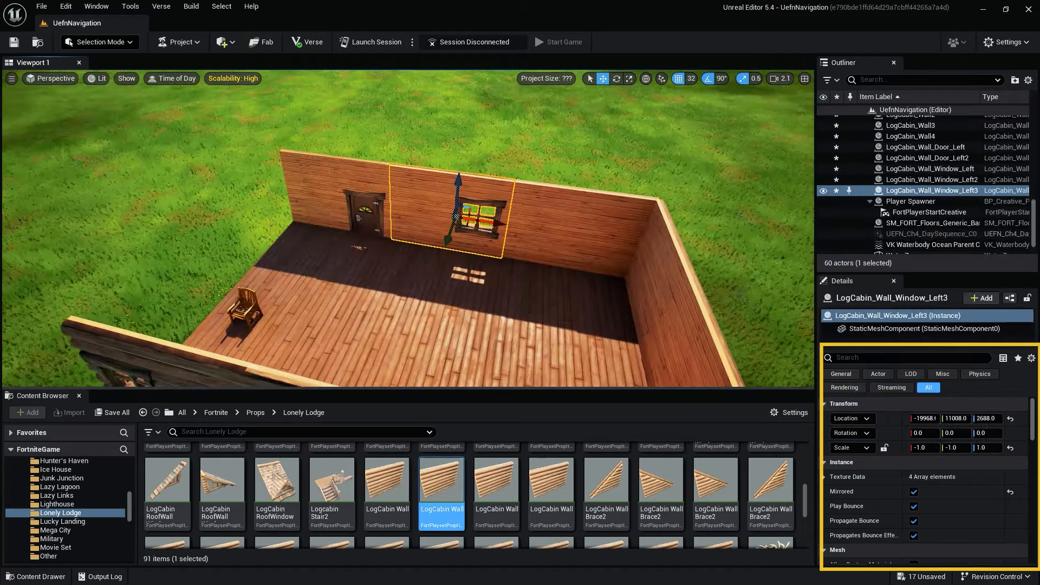
right_click_drag(406, 227, 483, 238)
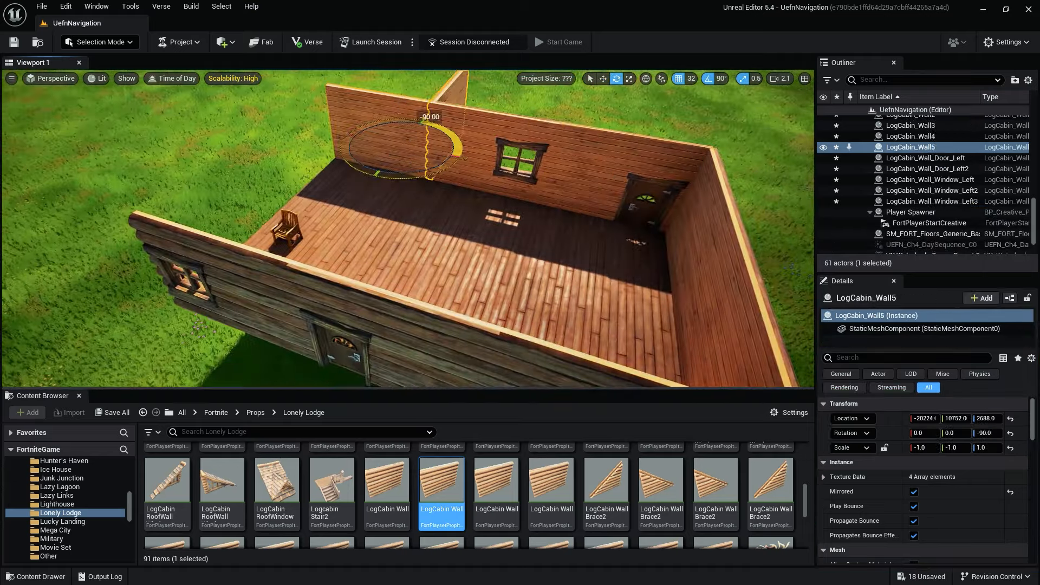
- Enclose the remaining short side with a rotated LogCabin Wall and a LogCabin Wall Window Left whose X scale is 1
right_click_drag(412, 157, 401, 162)
key("w")
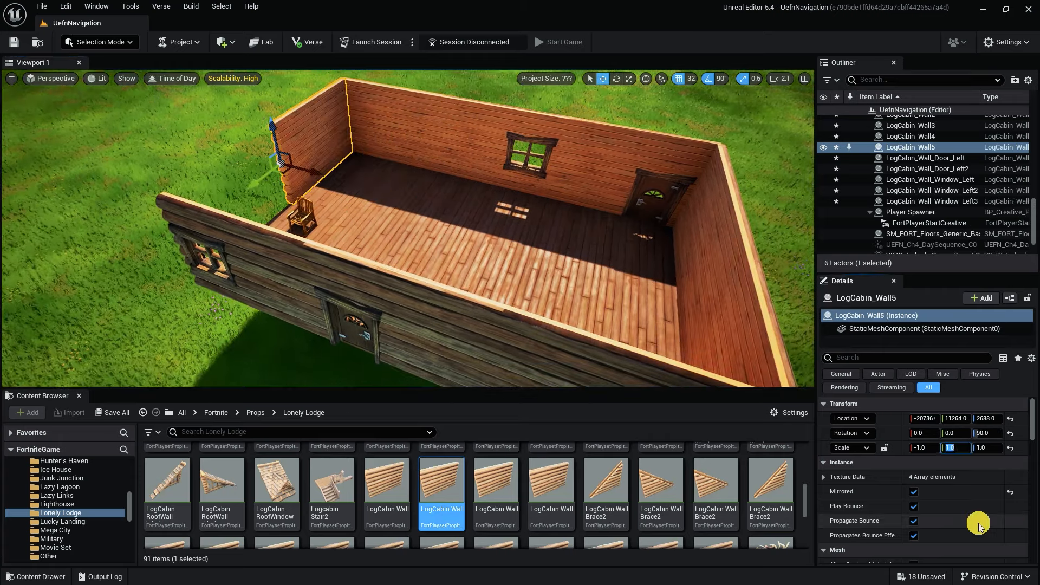
left_click(274, 318)
right_click_drag(275, 318, 308, 365)
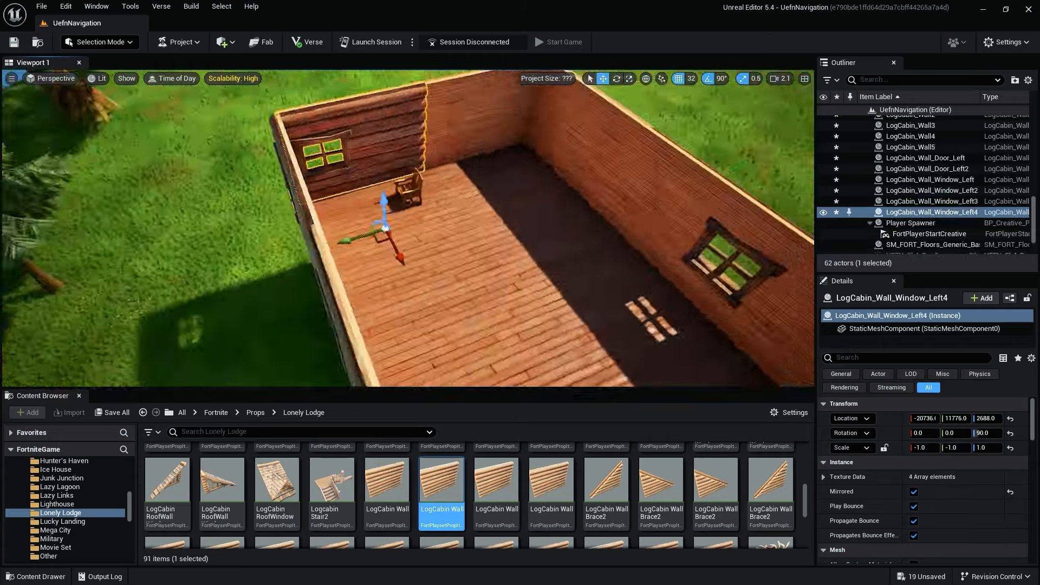
left_click(934, 448)
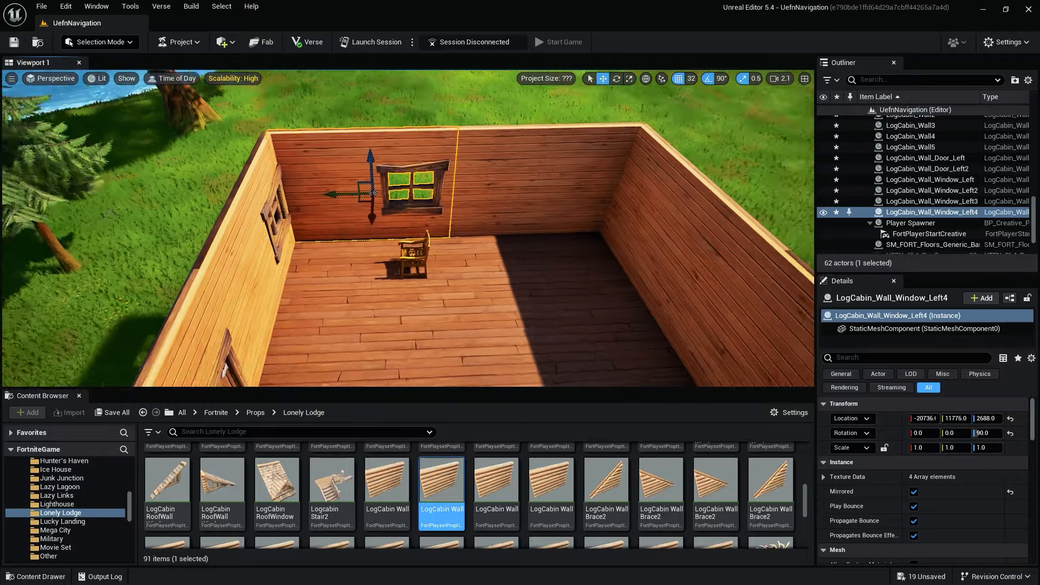
- Swap the plain and window walls on the short side, and move the Chair Teak toward the back corner
left_click_drag(332, 176, 488, 192)
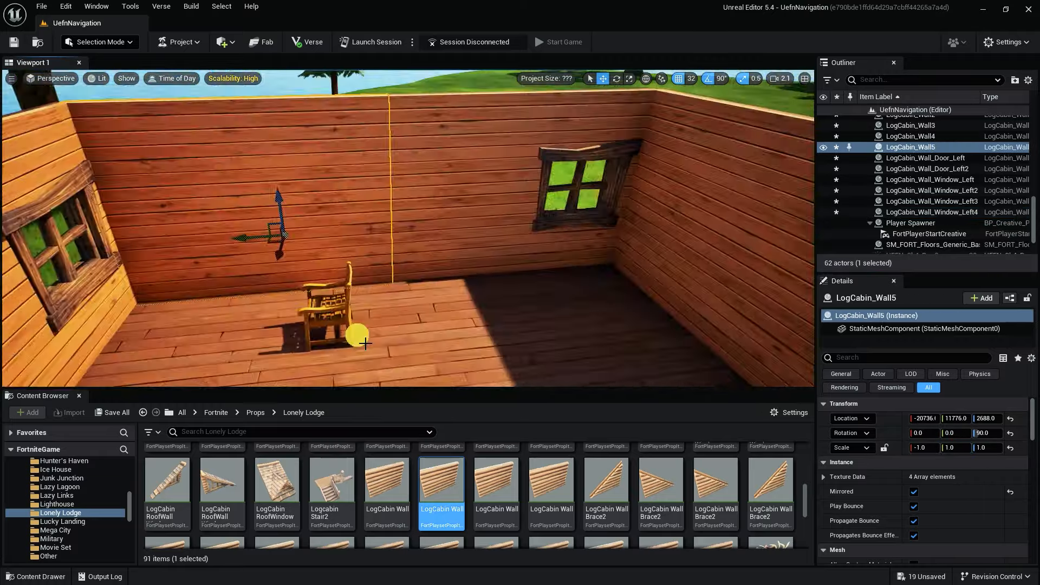
left_click(534, 292)
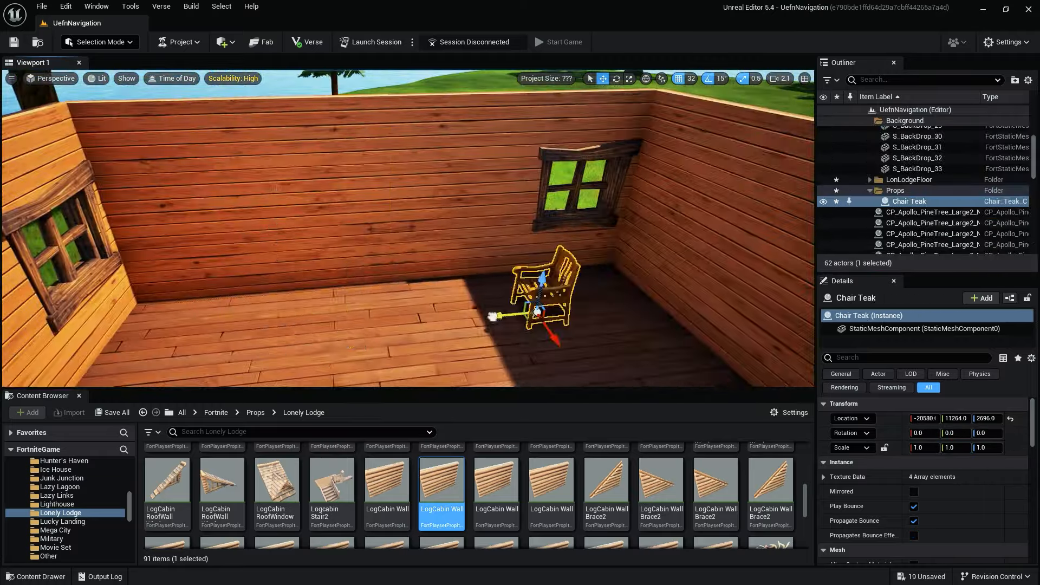
right_click_drag(534, 293, 488, 271)
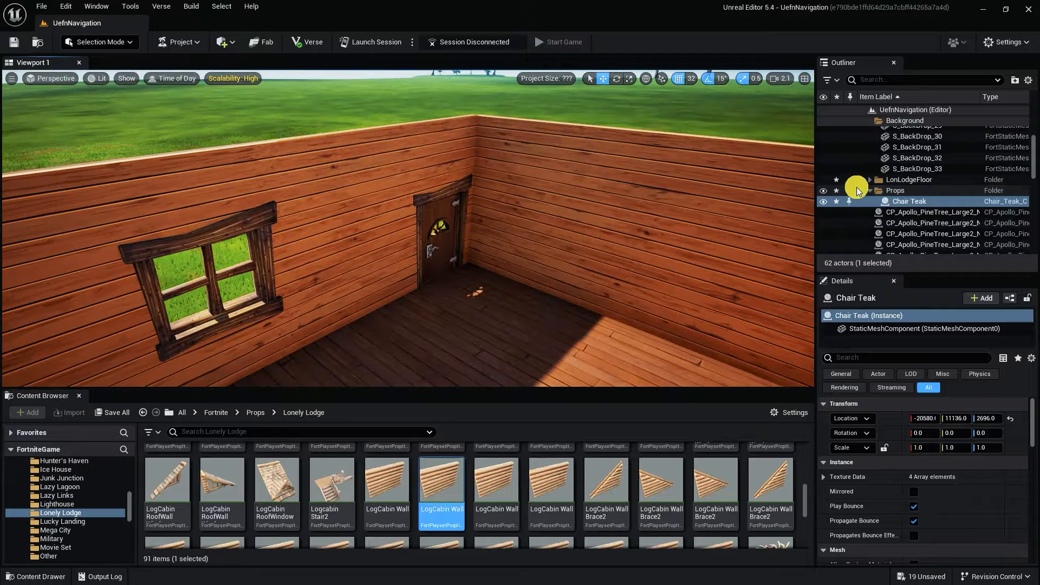
- Group the ten cabin walls in a lonLodgeWalls folder, and nest the floor, walls and Props folders inside a new Lodge folder
left_click(617, 283)
left_click(941, 212, "shift")
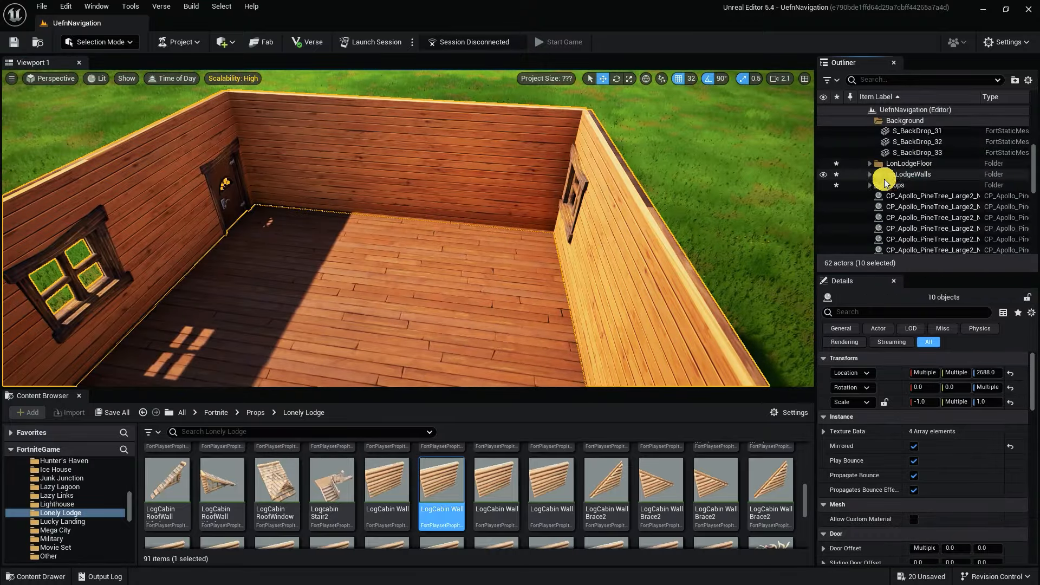
right_click(897, 189)
left_click(987, 220)
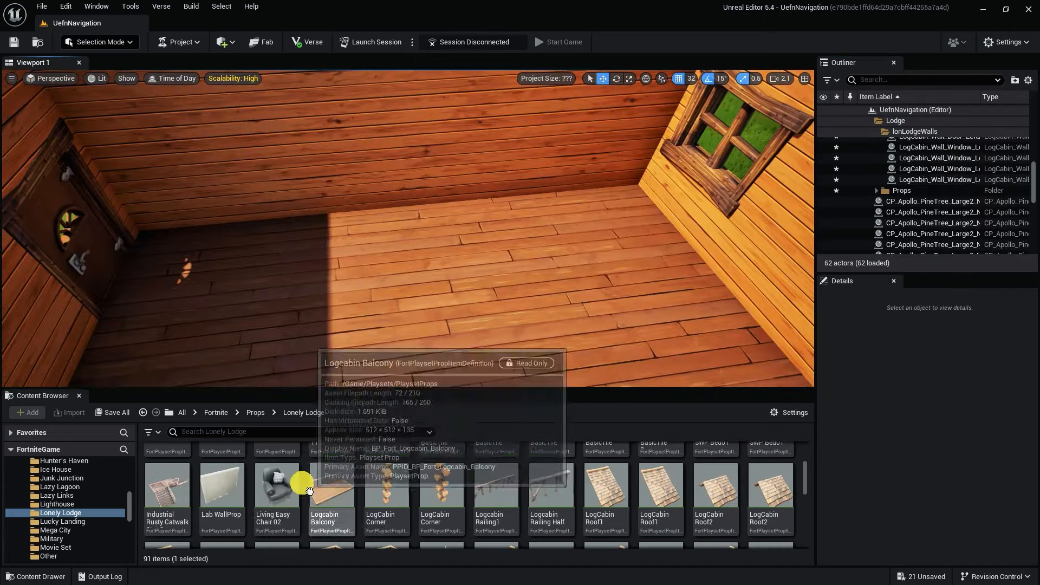
- Place a Living Easy Chair 02 in the cabin's front corner and a LogCabin Corner at the back corner
left_click_drag(287, 482, 589, 347)
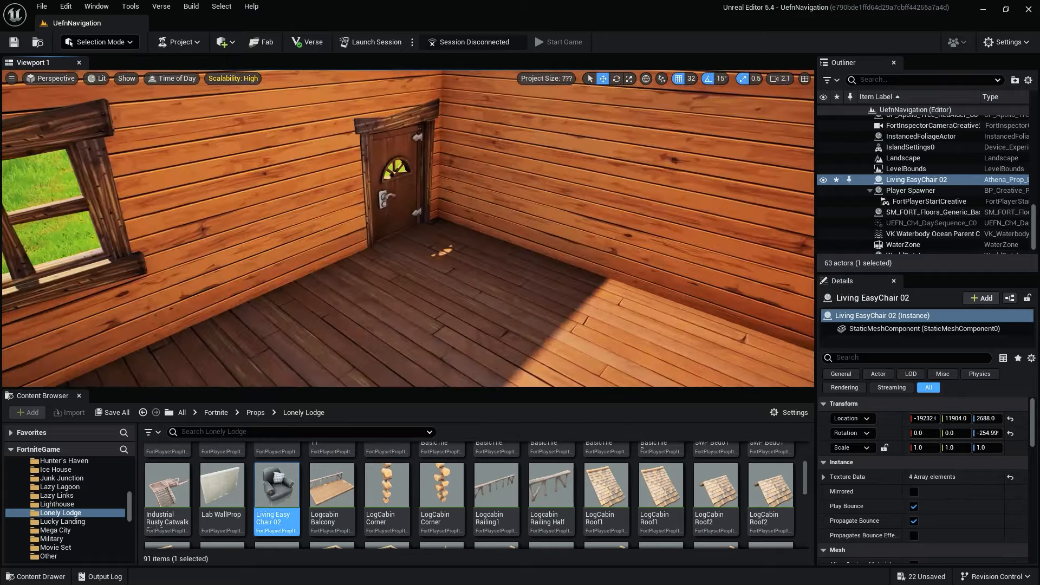
left_click_drag(441, 485, 476, 202)
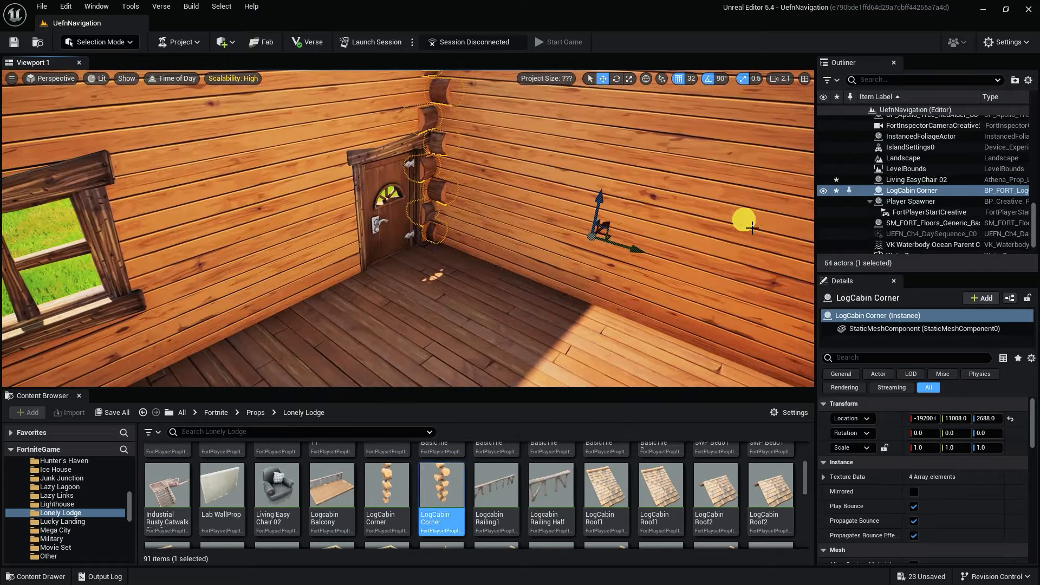
left_click(607, 332)
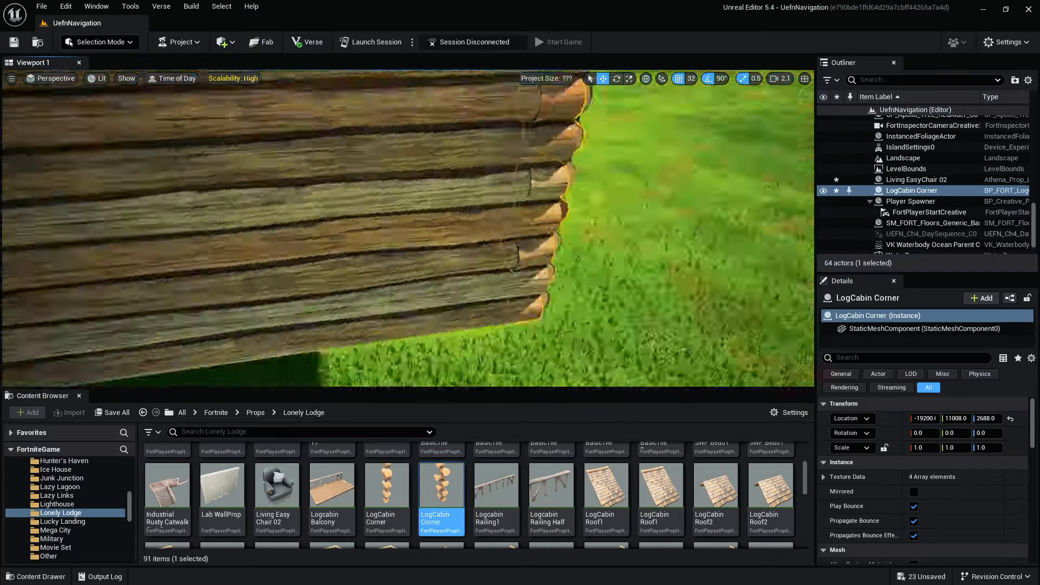
- Copy the LogCabin Corner to the front corner of the same short side and set the copy's X scale to 1
left_click_drag(247, 316, 477, 352)
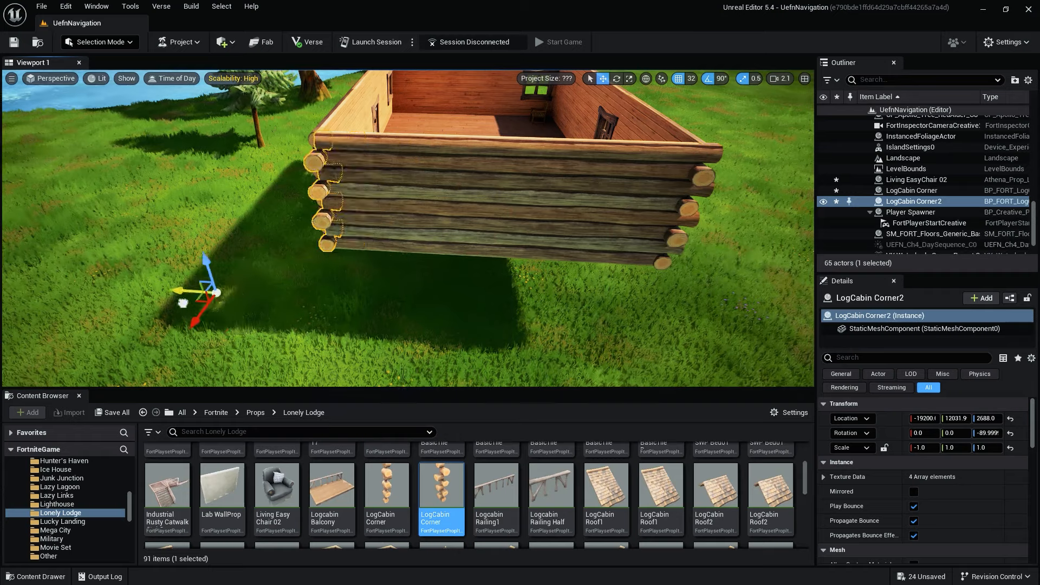
left_click(957, 448)
type("-1")
key("Return")
left_click(924, 448)
type("1")
key("Return")
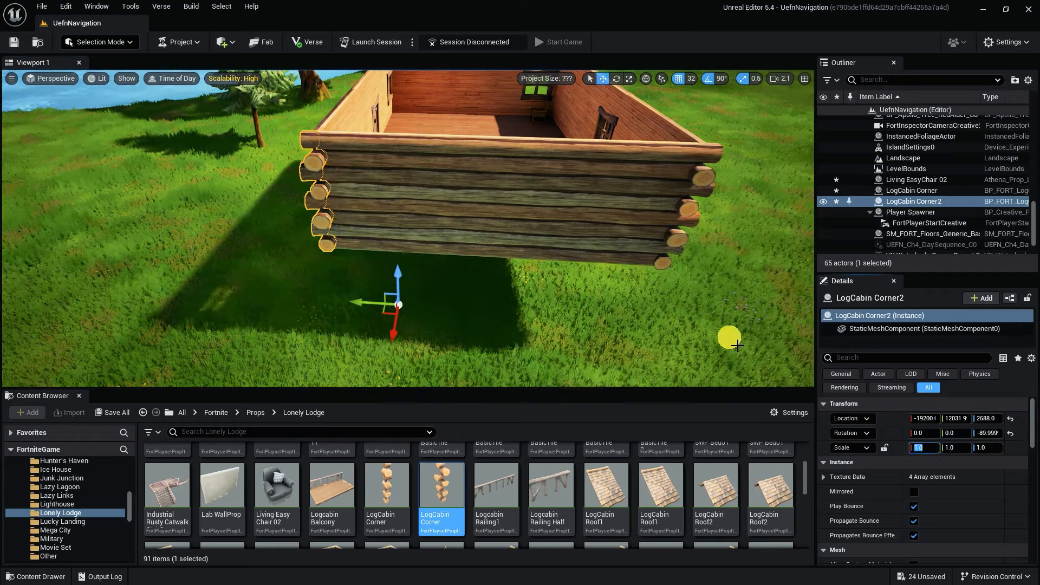
- Duplicate both LogCabin Corner pieces onto the opposite short side and set the copies' Y scale to -1
right_click_drag(729, 339, 769, 341)
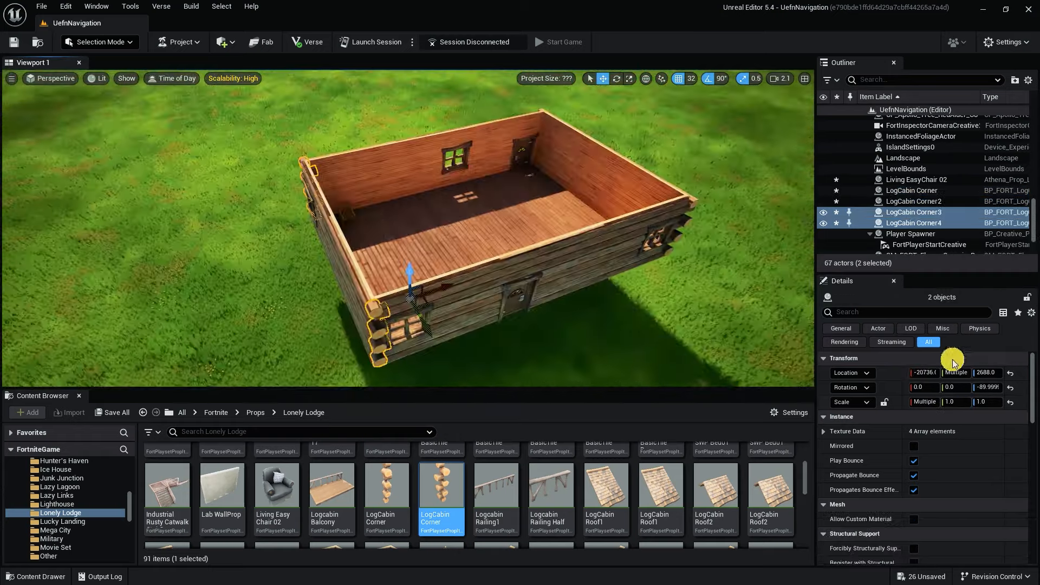
type("-1")
key("Return")
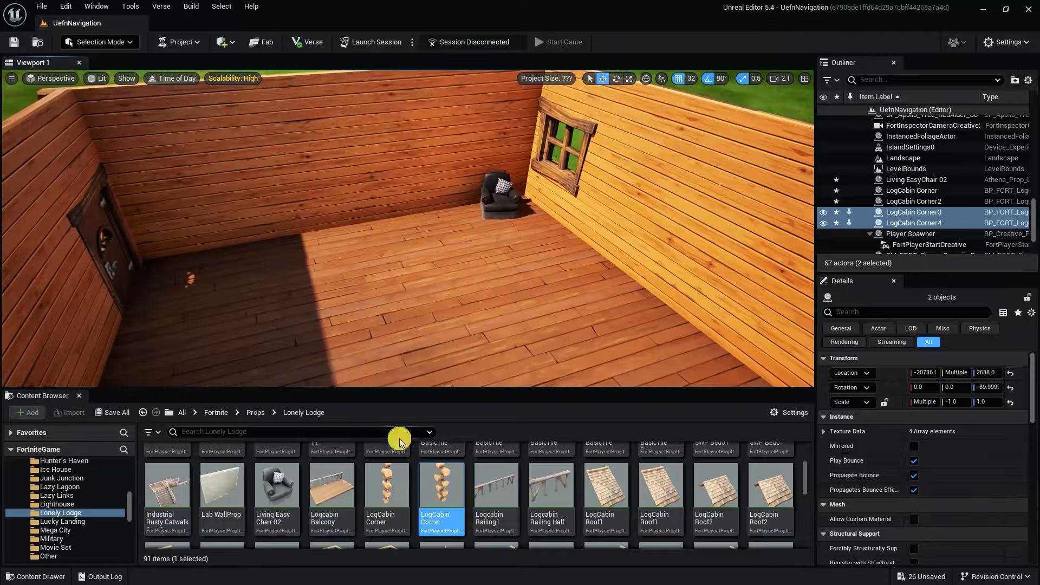
- Mount the Fish on the back wall beside the window, and hang the deleteme2 picture on the short wall at scale 1.5
scroll(400, 466, "up", 3)
left_click_drag(387, 509, 104, 281)
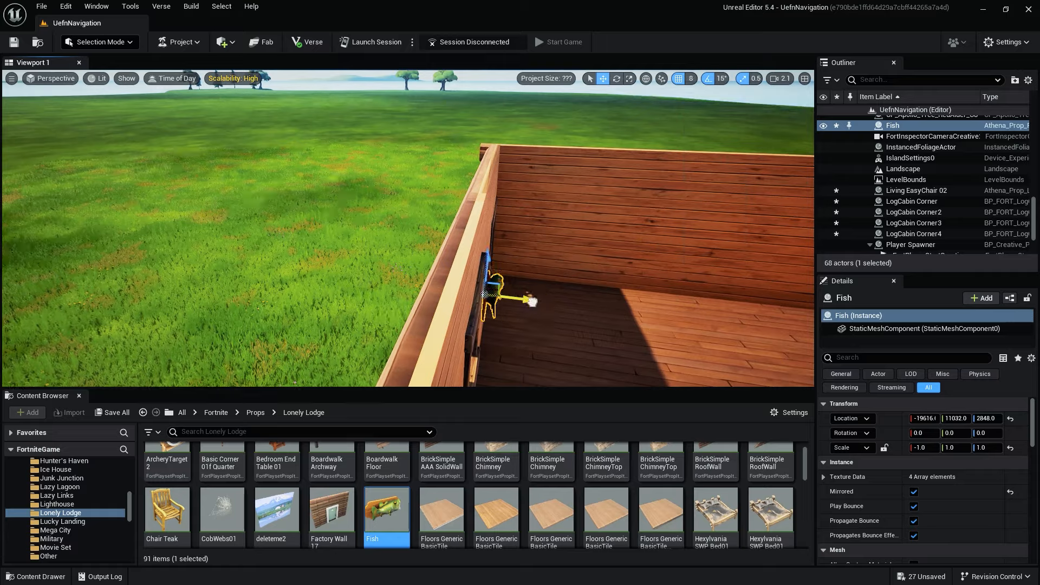
left_click_drag(277, 509, 236, 282)
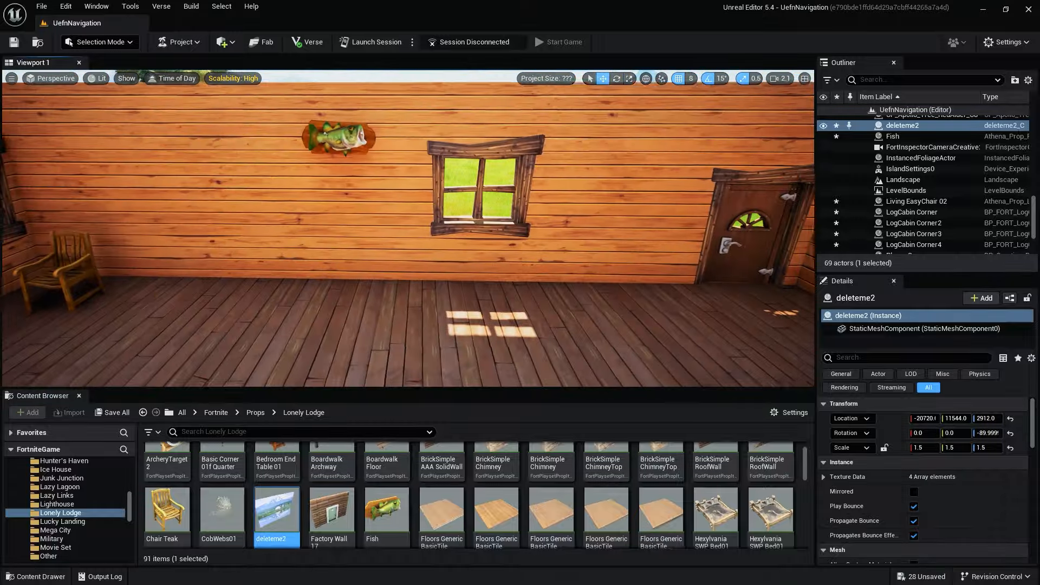
- Place Hexylvania SWP Bed01 against the back wall with a Bedroom End Table 01 on each side
scroll(534, 437, "down", 1)
left_click_drag(715, 492, 278, 287)
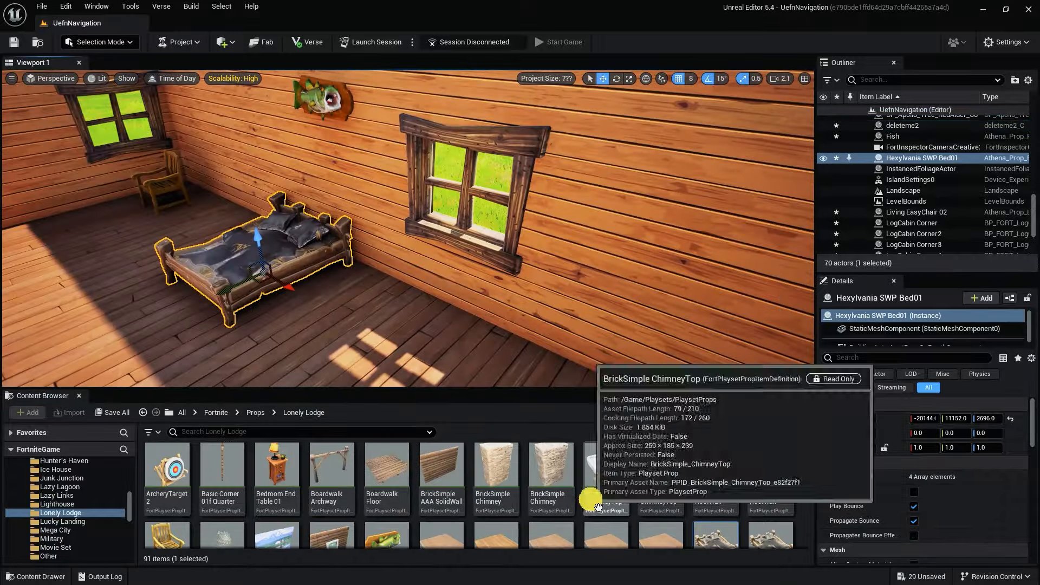
left_click_drag(276, 476, 349, 296)
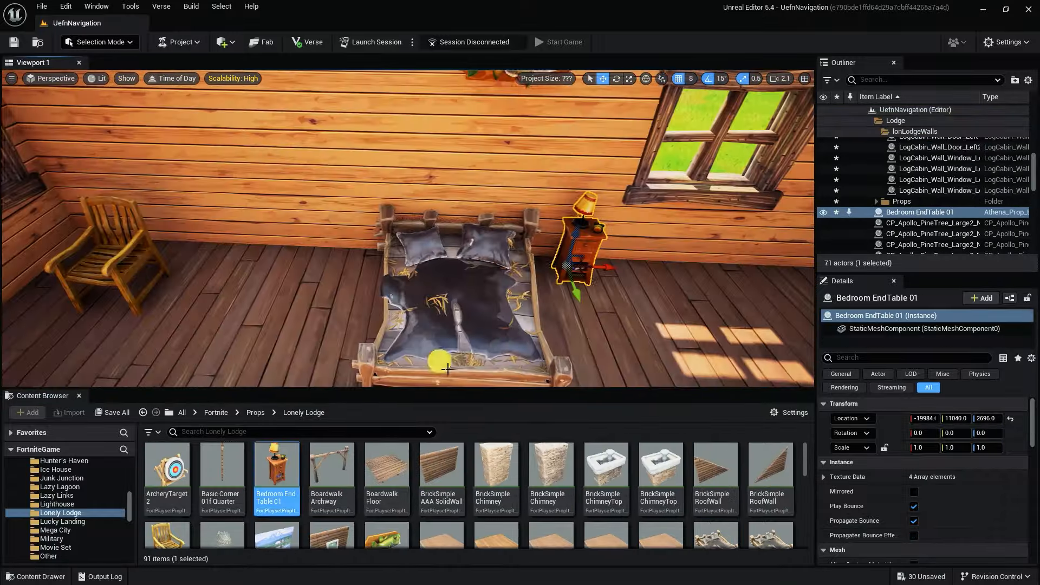
- Place a LogCabin RoofWindow over the front half of the cabin and duplicate it alongside
scroll(717, 482, "down", 10)
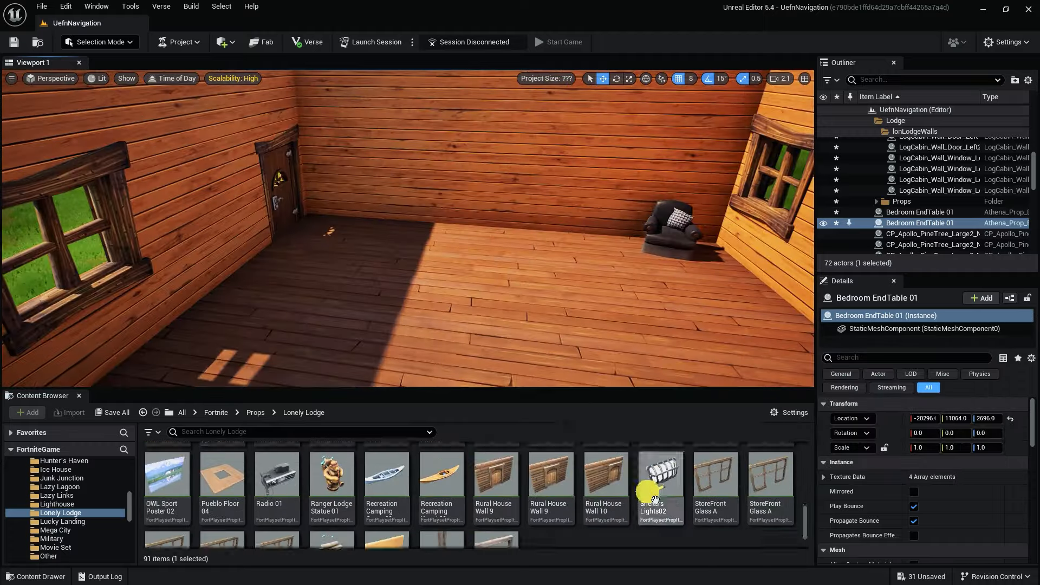
scroll(654, 499, "down", 1)
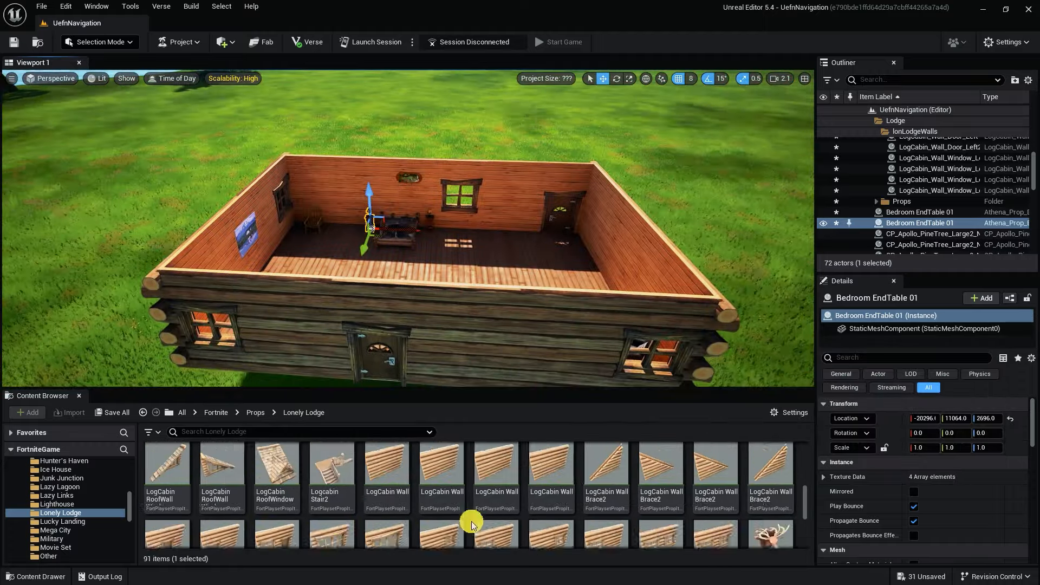
left_click_drag(276, 496, 367, 323)
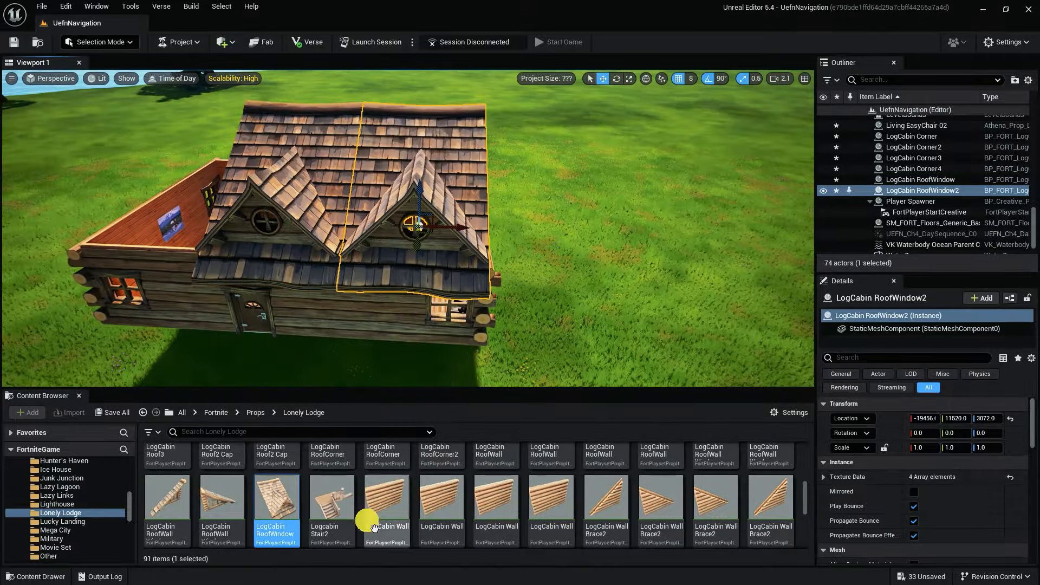
- Replace the end roof window section with LogCabin RoofCorner2 and add a rotated copy at the opposite end
scroll(374, 504, "up", 1)
left_click(442, 488)
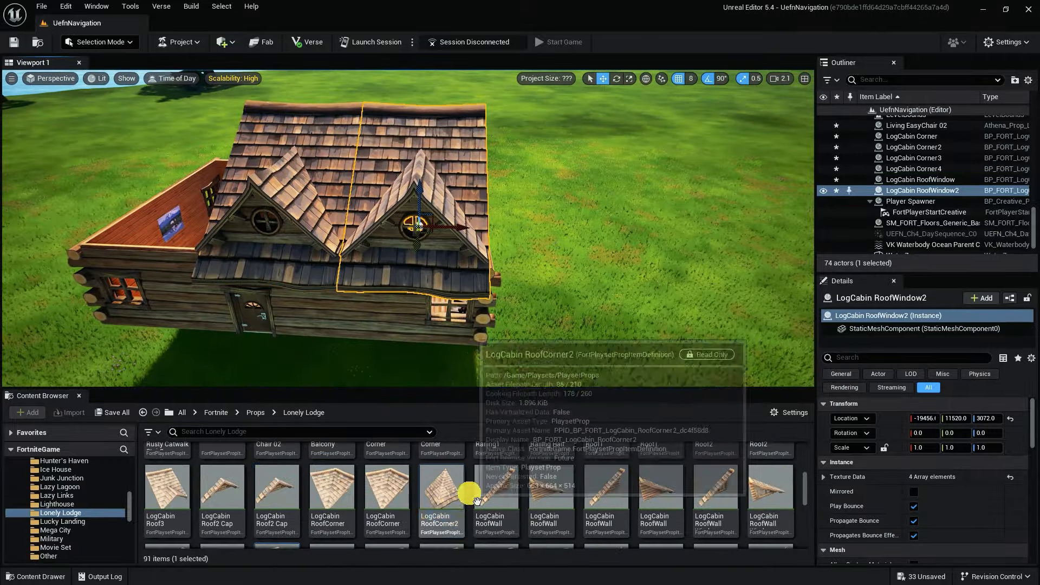
right_click(407, 266)
left_click(634, 310)
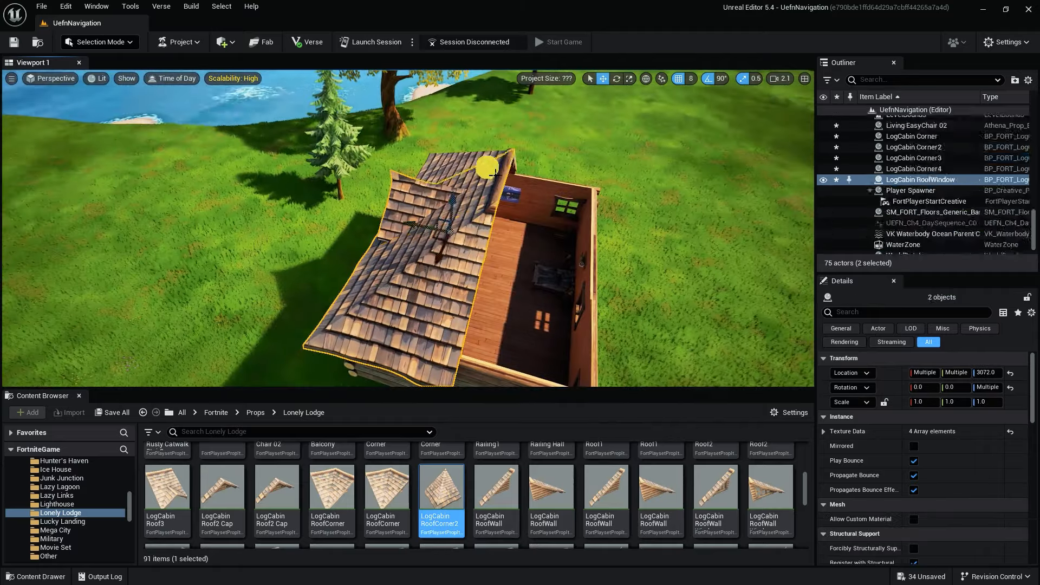
- Duplicate the front roof sections, rotate the copies 180° and move them over the back half of the cabin
left_click(449, 189, "ctrl")
left_click_drag(523, 375, 582, 363)
key("w")
left_click_drag(363, 287, 529, 230)
- Replace the duplicated roof window section on the back half of the cabin with LogCabin Roof1
left_click(512, 209)
scroll(606, 487, "up", 1)
left_click(607, 476)
right_click(483, 196)
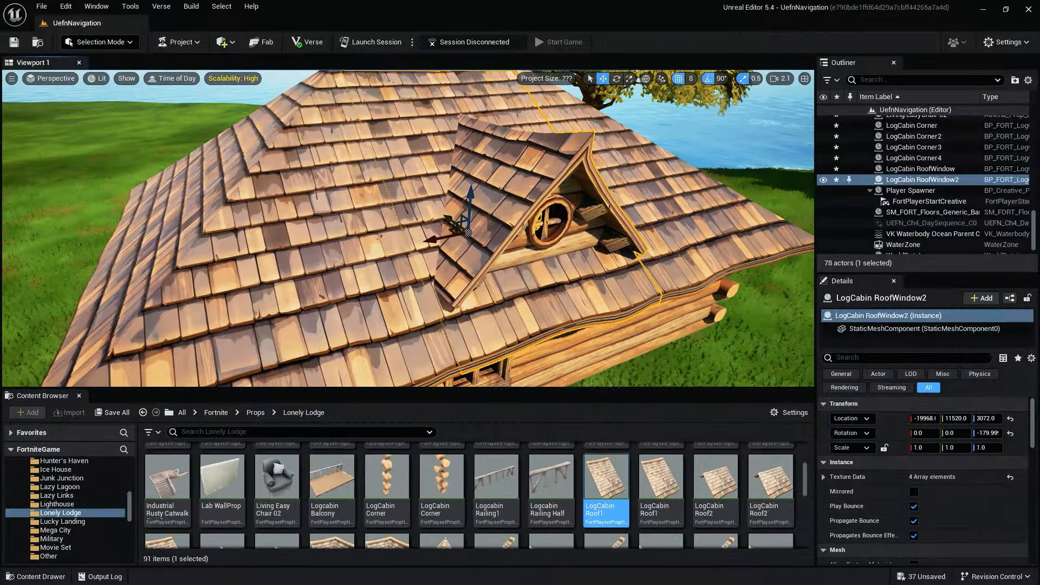
left_click(714, 301)
right_click_drag(408, 227, 406, 298)
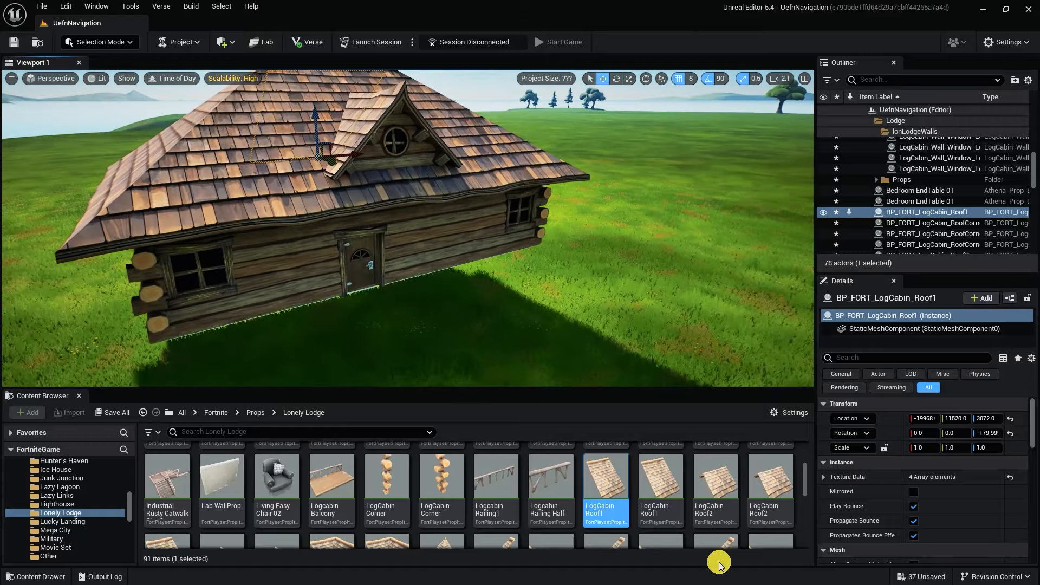
- Search the Props folder for "balcon" and place a Boardwalk BalconyS in front of the cabin
left_click(208, 432)
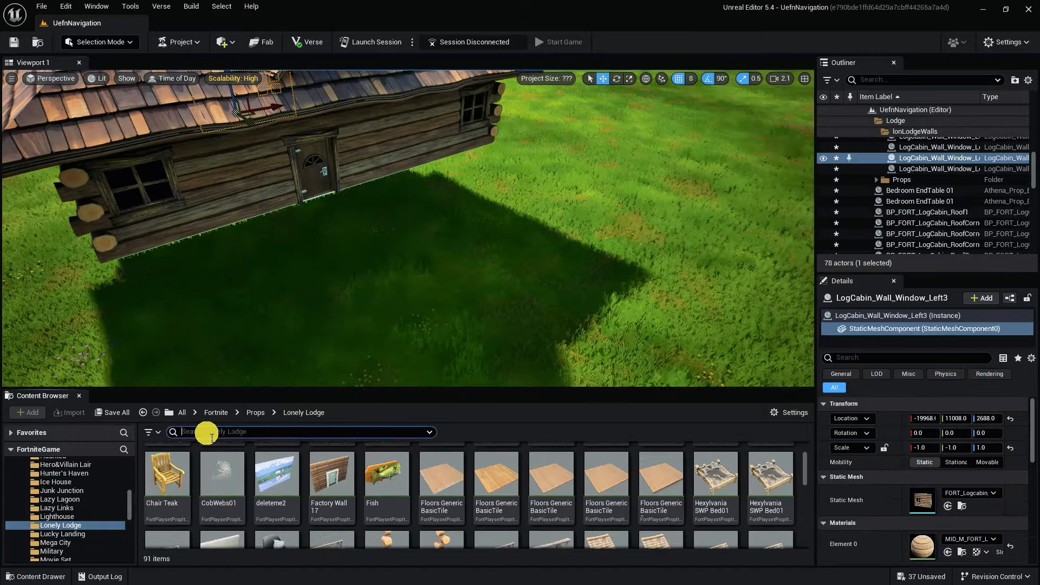
type("balcon")
scroll(76, 506, "up", 8)
left_click(86, 465)
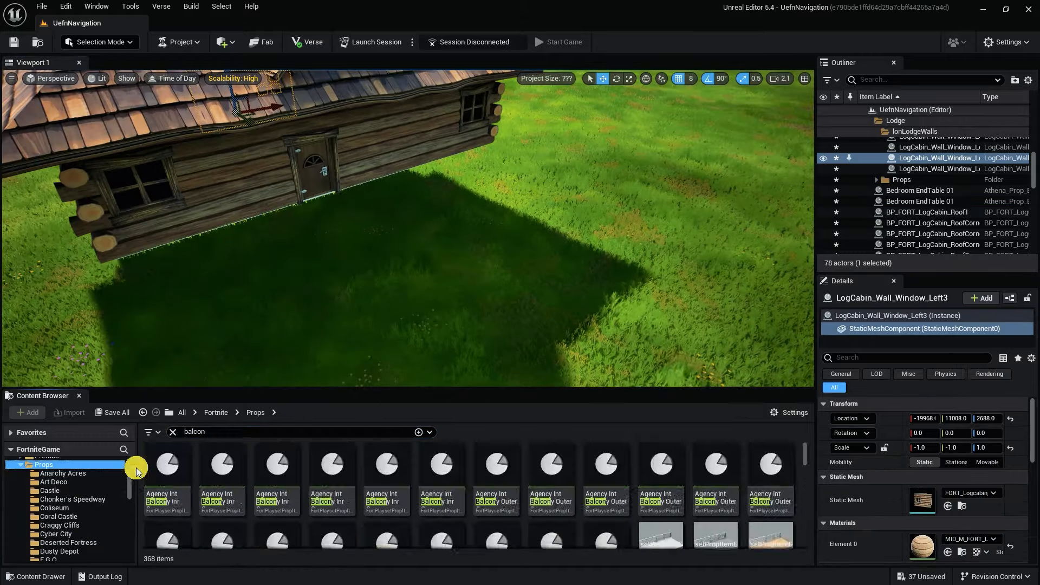
scroll(747, 520, "down", 6)
left_click_drag(523, 487, 488, 254)
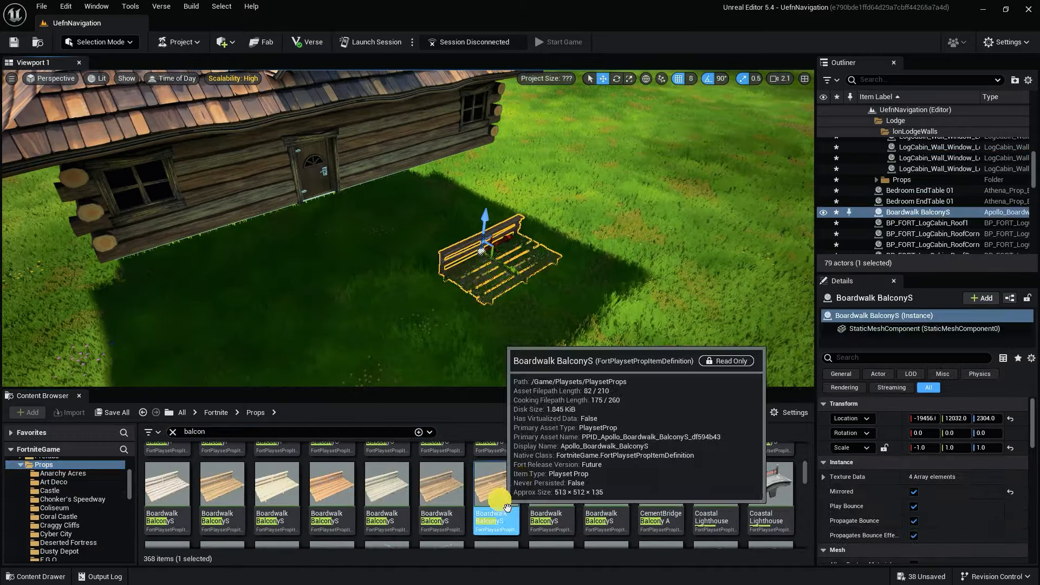
- Place a Boardwalk Stair2 from the Shared props in front of the cabin door and line it up with the balcony
left_click_drag(496, 519, 405, 301)
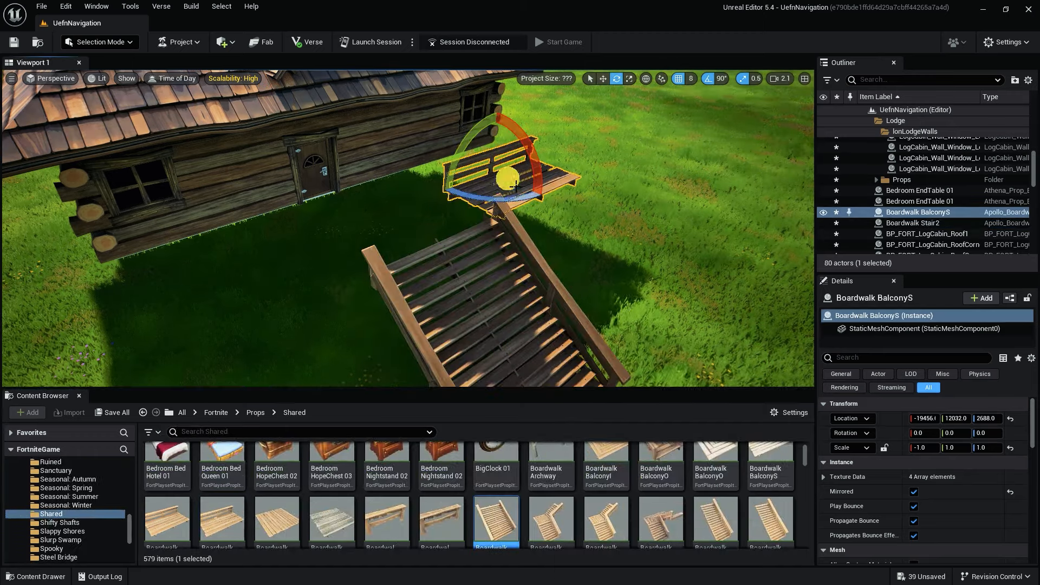
left_click(465, 259)
key("w")
right_click_drag(465, 259, 531, 295)
left_click_drag(359, 284, 428, 320)
right_click_drag(423, 293, 401, 271)
- Duplicate the Boardwalk BalconyS and position the copy on the other side of the stairs
left_click(403, 126)
left_click_drag(438, 122, 244, 282, "alt")
scroll(777, 494, "down", 3)
scroll(778, 495, "up", 3)
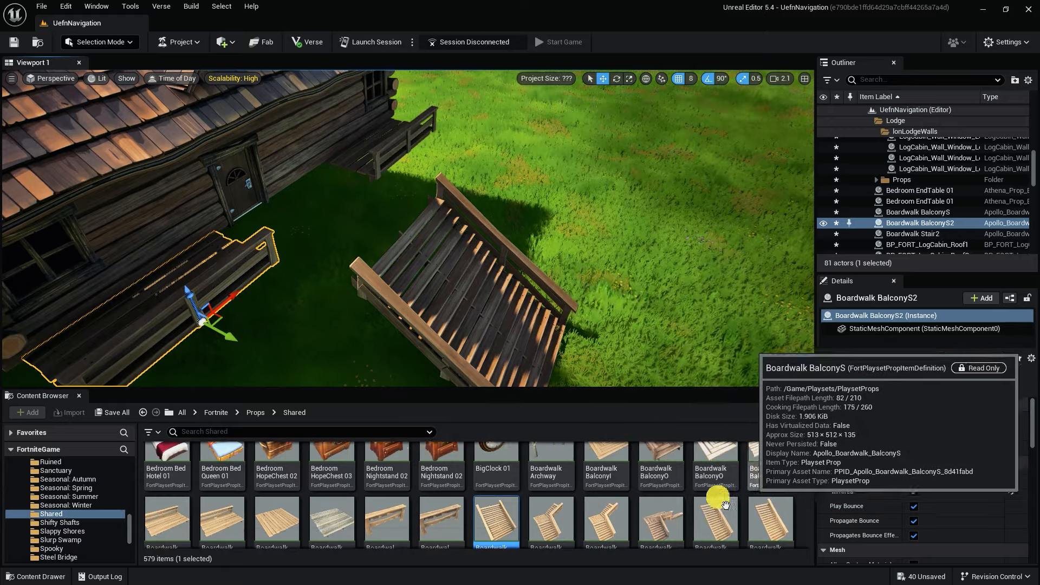
left_click_drag(234, 336, 390, 417)
right_click_drag(490, 223, 499, 272)
left_click_drag(420, 262, 179, 169)
right_click_drag(179, 169, 162, 147)
key("ctrl+z")
left_click_drag(511, 341, 278, 284, "alt")
- Place a Boardwalk Floor between the cabin's front wall and the balcony section
left_click(277, 515)
right_click(179, 298)
mouse_move(295, 360)
left_click(401, 379)
right_click_drag(401, 304, 357, 282)
right_click_drag(434, 254, 380, 244)
left_click(441, 232)
key("Delete")
left_click(407, 260)
- Duplicate the Boardwalk Floor to the area in front of the door and rotate both floor pieces 90°
left_click_drag(389, 239, 550, 238, "alt")
left_click(650, 210)
right_click_drag(650, 210, 699, 227)
left_click_drag(553, 225, 562, 258)
left_click(409, 255)
key("e")
left_click_drag(391, 257, 347, 261)
left_click(243, 308)
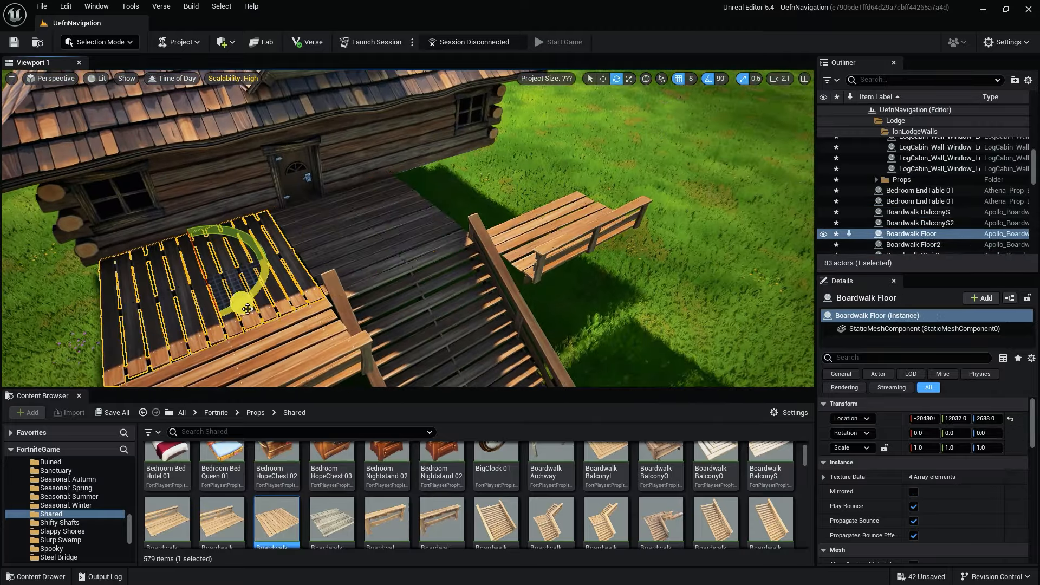
left_click_drag(244, 311, 200, 315)
- Duplicate a rotated Boardwalk Floor to fill the porch behind the balcony on the far side of the stairs
key("w")
left_click_drag(247, 289, 519, 192, "alt")
right_click_drag(519, 193, 501, 304)
scroll(776, 502, "up", 1)
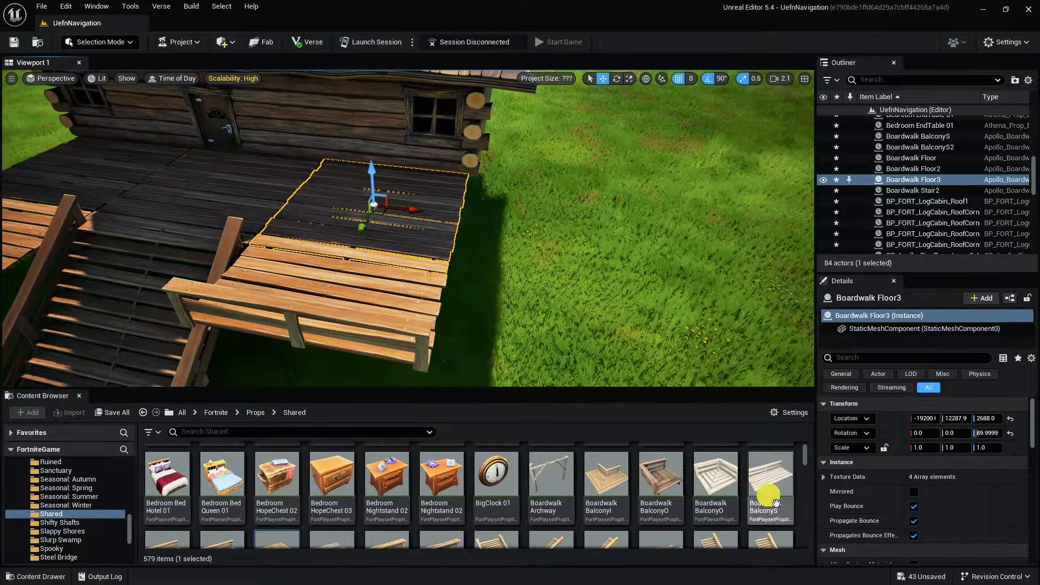
- Place a Boardwalk BalconyI beside the cabin's front corner and extend the porch with another Boardwalk Floor copy
left_click_drag(343, 361, 623, 409, "alt")
left_click(607, 494)
key("ctrl+z")
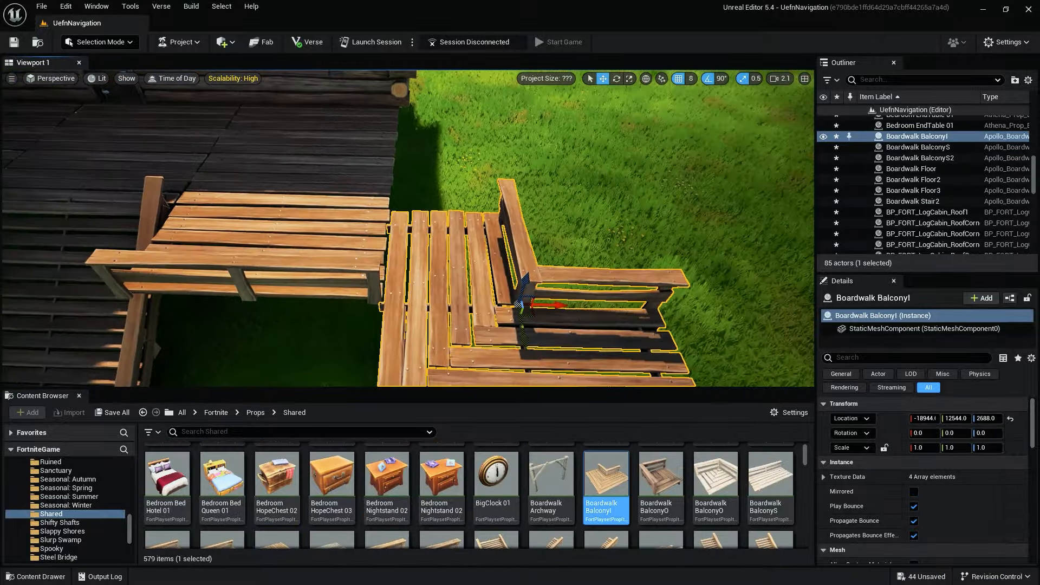
scroll(645, 495, "down", 3)
right_click_drag(401, 228, 385, 251)
left_click(385, 250)
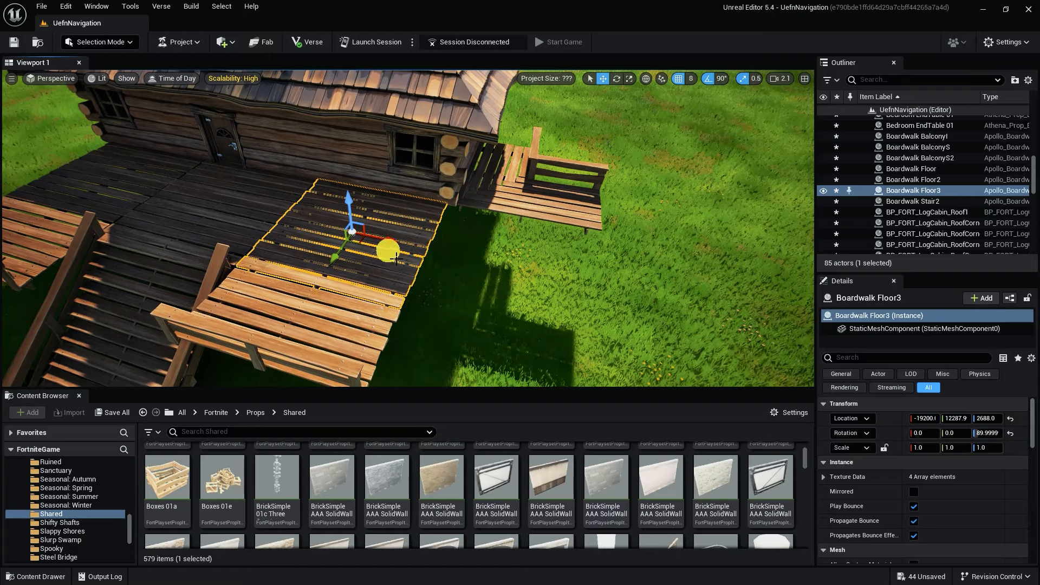
left_click_drag(385, 249, 490, 247, "alt")
- Place a Boardwalk BalconyO corner piece, rotate it and move it onto the end of the front balcony
scroll(639, 484, "up", 3)
left_click_drag(711, 484, 506, 204)
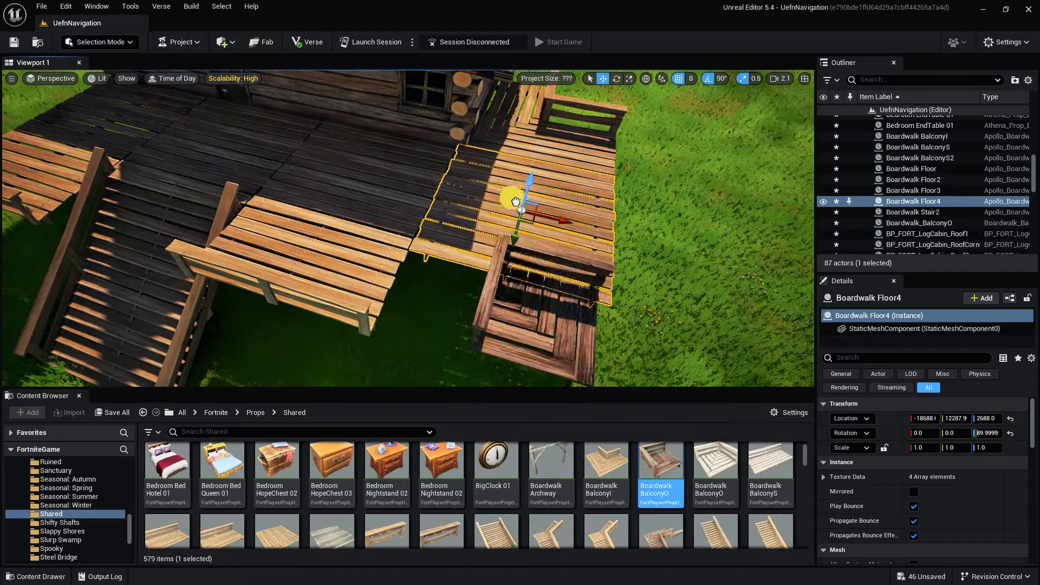
key("e")
left_click_drag(589, 226, 563, 252)
key("w")
left_click_drag(512, 249, 499, 287)
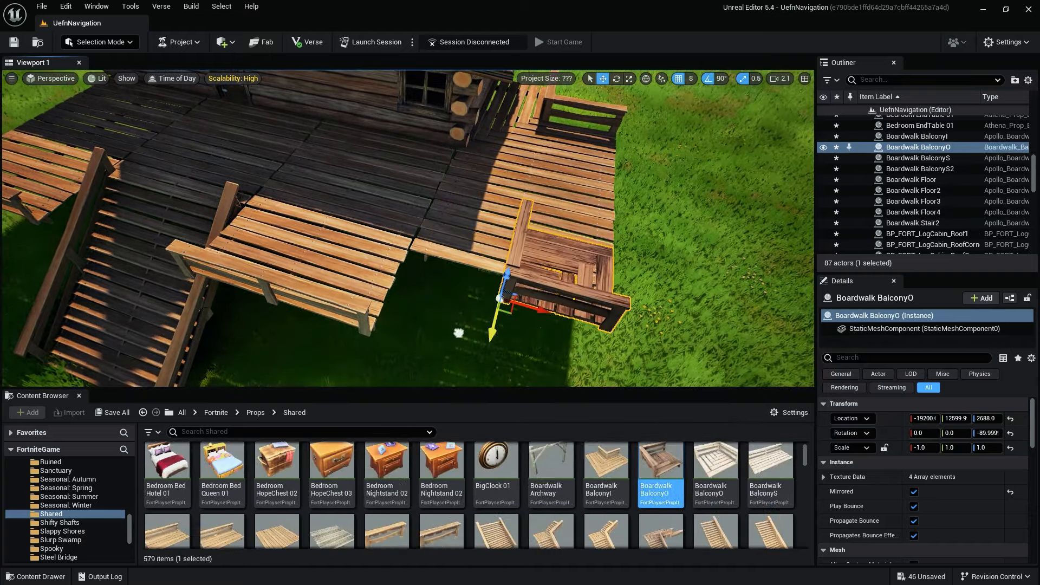
right_click_drag(473, 302, 357, 325)
key("e")
left_click_drag(357, 339, 400, 357)
key("w")
- Remove the Boardwalk BalconyI and the extra Boardwalk Floor copy from the side of the cabin
left_click(413, 245)
left_click(403, 169)
left_click(407, 226)
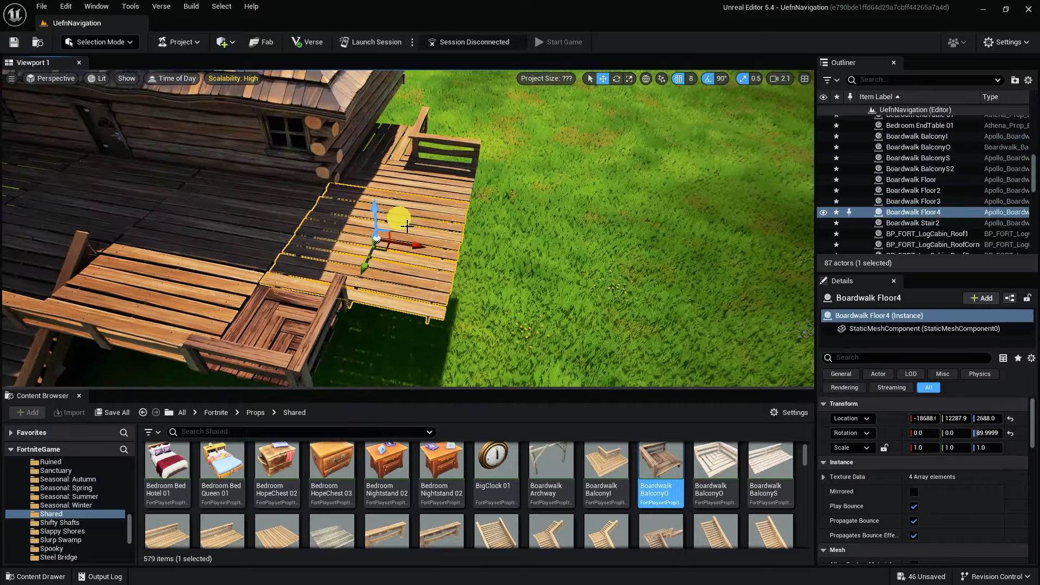
key("ctrl+z")
key("ctrl+z")
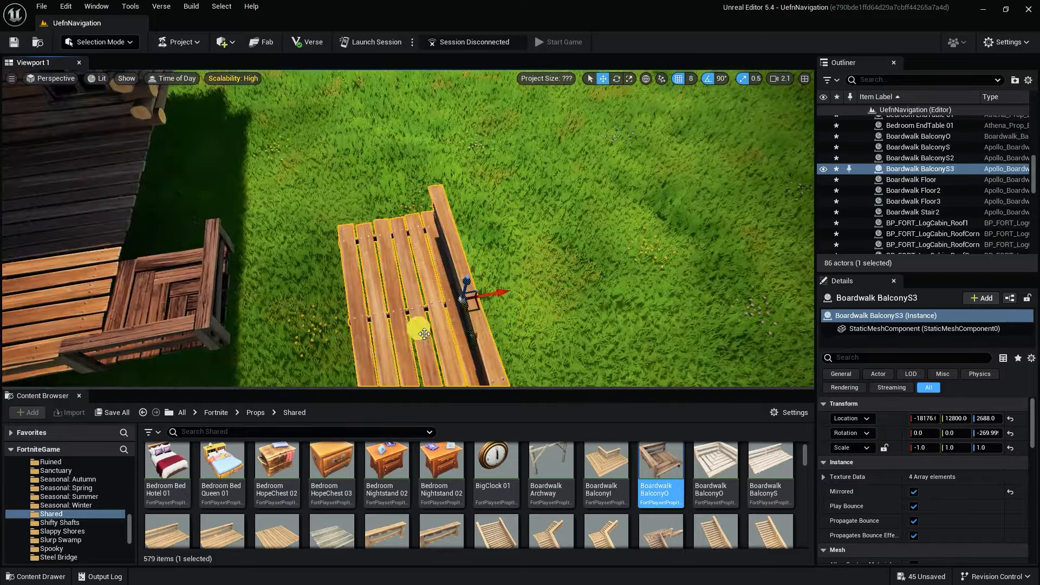
- Move the rotated Boardwalk BalconyS against the cabin's side wall and duplicate it along that side
left_click_drag(445, 145, 303, 179)
right_click_drag(303, 178, 352, 292)
left_click_drag(352, 292, 548, 225, "alt")
left_click(460, 265)
left_click(479, 238)
- Duplicate the Boardwalk BalconyO corner, rotate the copy and place it at the rear end of the side balcony
left_click(200, 325)
key("e")
left_click_drag(200, 360, 631, 179, "alt")
right_click_drag(631, 179, 423, 320)
key("w")
- Duplicate the three side balcony sections, rotate the copies 90° and move them along the back of the cabin
left_click(390, 211)
left_click(342, 166, "ctrl")
left_click(323, 151, "ctrl")
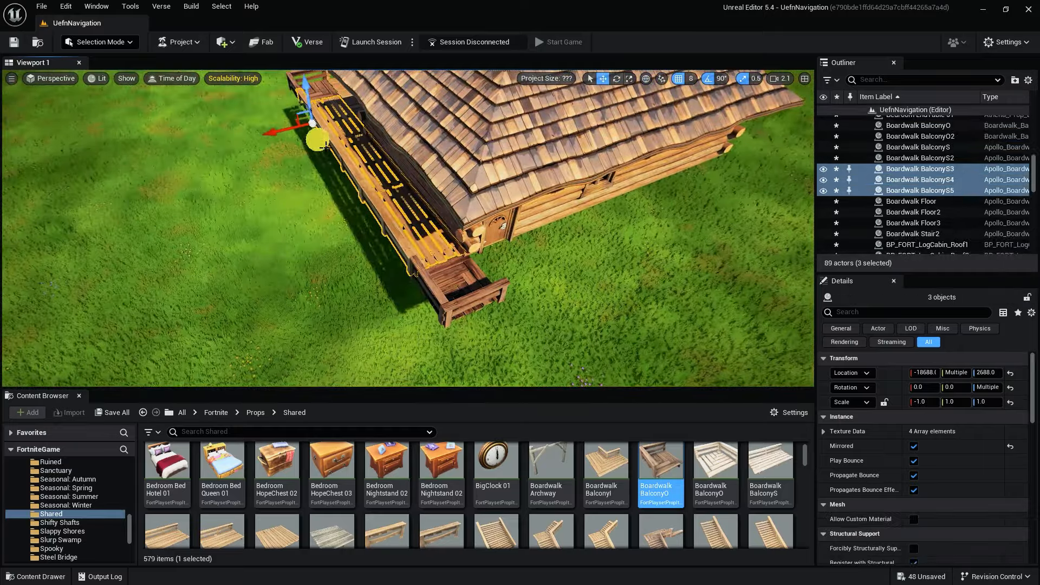
right_click_drag(323, 151, 271, 119)
left_click_drag(270, 119, 484, 316, "alt")
left_click_drag(335, 258, 490, 116)
- Duplicate the side balcony run together with its two corner pieces toward the opposite side of the cabin
left_click(804, 78)
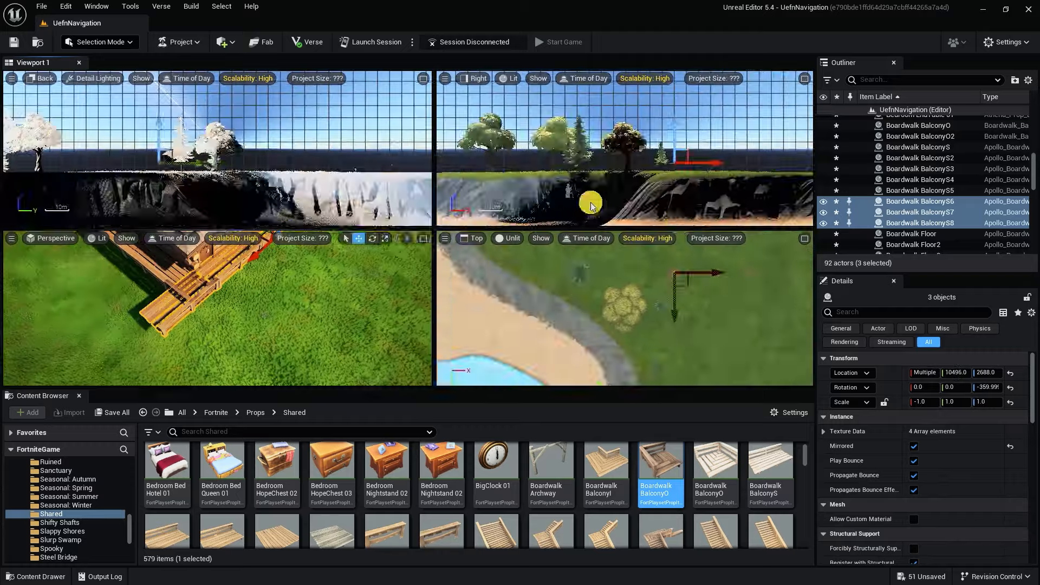
key("f")
left_click(424, 239)
right_click_drag(420, 240, 380, 271)
left_click(379, 278)
left_click(351, 241, "ctrl")
left_click(325, 207, "ctrl")
left_click(298, 174, "ctrl")
left_click(274, 141, "ctrl")
right_click_drag(423, 228, 466, 244)
left_click_drag(620, 238, 454, 303, "alt")
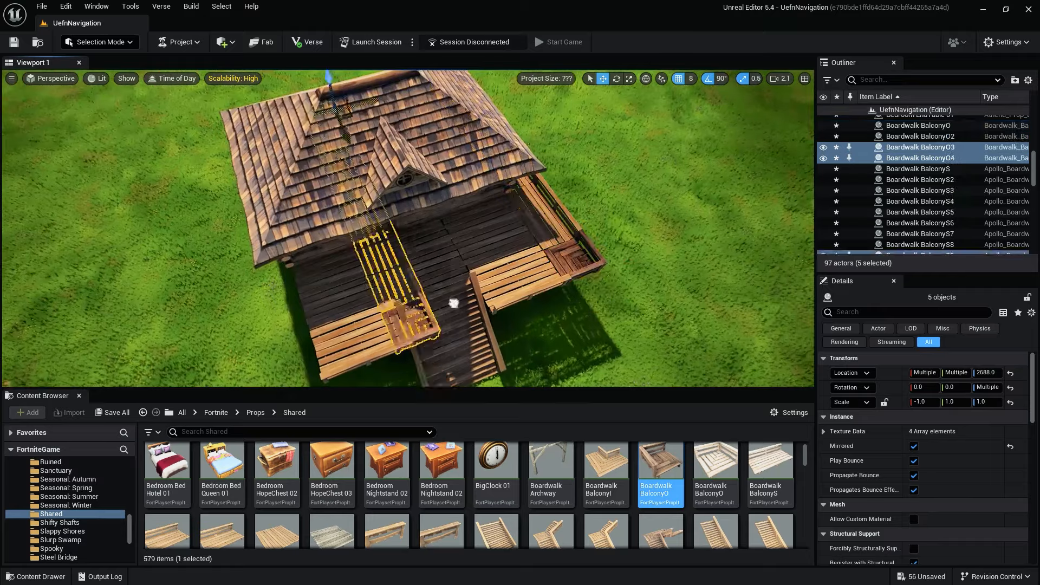
- Place a Boardwalk Archway beneath the front balcony as a deck support
right_click_drag(423, 227, 423, 162)
left_click_drag(551, 466, 498, 293)
left_click(986, 433)
type("180")
key("Return")
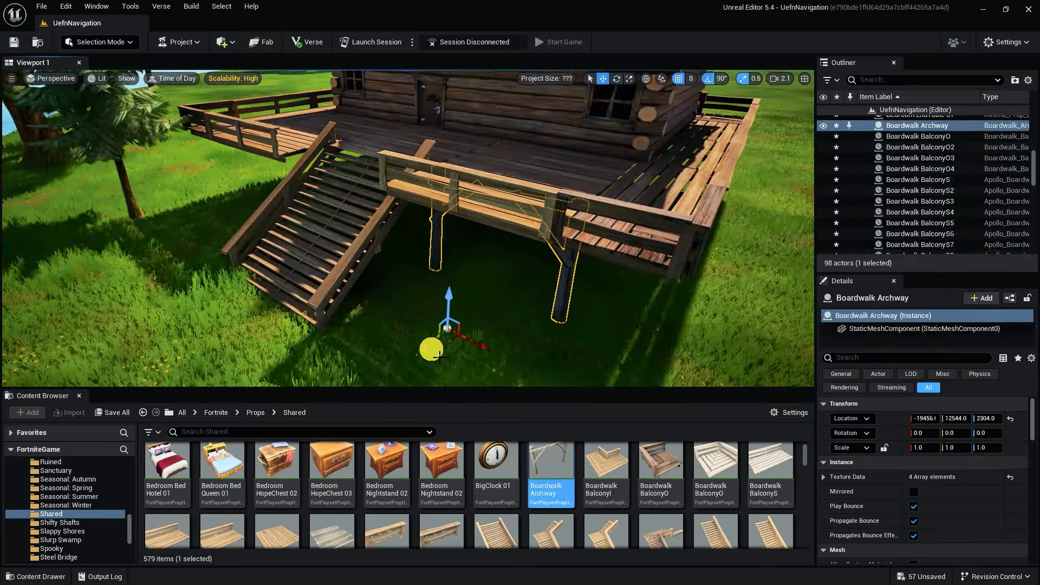
- Duplicate the Boardwalk Archway support beneath the front deck and reposition the selected supports
key("ctrl+z")
key("ctrl+z")
right_click_drag(433, 325, 466, 308)
left_click_drag(244, 342, 381, 287, "alt")
mouse_move(466, 217)
right_mouse_down()
mouse_move(488, 185)
mouse_move(477, 217)
right_mouse_up()
left_click(488, 184, "ctrl")
left_click_drag(473, 320, 509, 347)
- Duplicate the pair of Boardwalk Archway supports further along underneath the deck
right_click_drag(509, 346, 509, 304)
right_click_drag(595, 281, 574, 287)
key("ctrl+z")
left_click_drag(658, 284, 265, 284, "alt")
right_click_drag(265, 283, 558, 238)
left_click_drag(401, 235, 492, 235, "alt")
right_click_drag(493, 235, 427, 162)
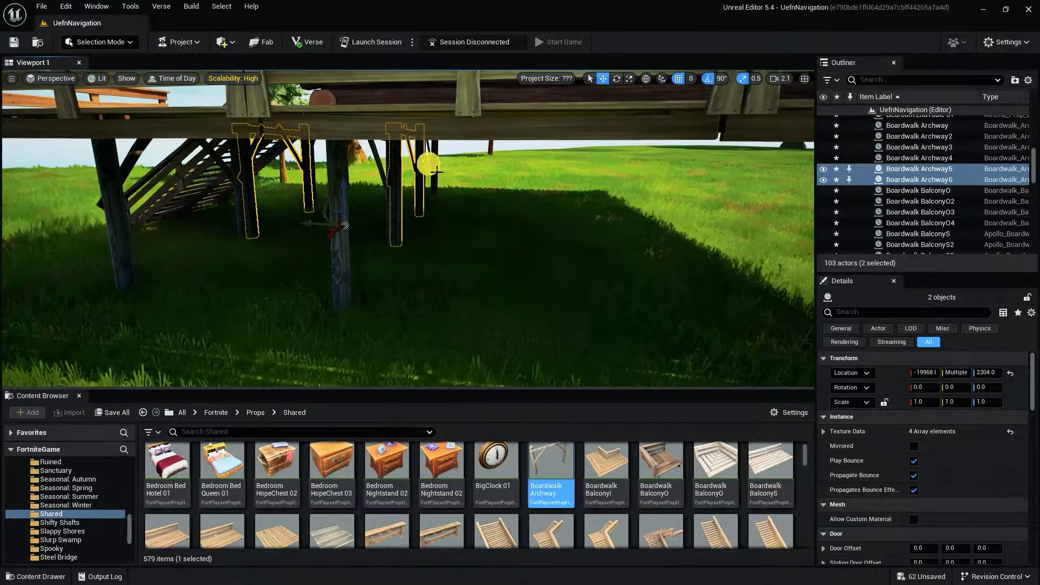
- Select the Boardwalk Archway supports under the deck, duplicate the group and rotate the copies
left_click(428, 164)
left_click(386, 205, "ctrl")
mouse_move(384, 204)
right_mouse_down()
mouse_move(352, 190)
mouse_move(359, 179)
mouse_move(390, 190)
mouse_move(358, 189)
mouse_move(379, 200)
right_mouse_up()
left_click(360, 179, "ctrl")
key("ctrl+z")
left_click(360, 187, "ctrl")
left_click_drag(307, 205, 477, 225, "alt")
key("e")
left_click_drag(487, 233, 612, 236)
right_click_drag(613, 235, 569, 279)
- Set the rotation snap to 15° and clear the selection
left_click(721, 79)
left_click(728, 130)
mouse_move(710, 154)
right_mouse_down()
mouse_move(687, 163)
mouse_move(704, 162)
right_mouse_up()
left_click(654, 116)
left_click(506, 107)
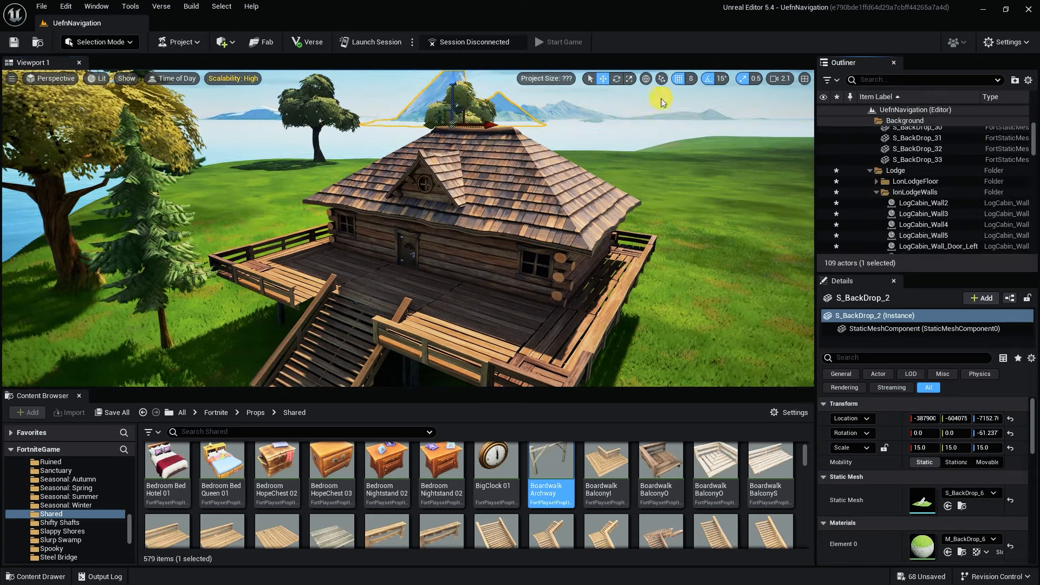
right_click_drag(576, 129, 546, 187)
left_click(558, 126)
- Enlarge the Outliner and look through the Background and Lodge folders
scroll(896, 216, "down", 3)
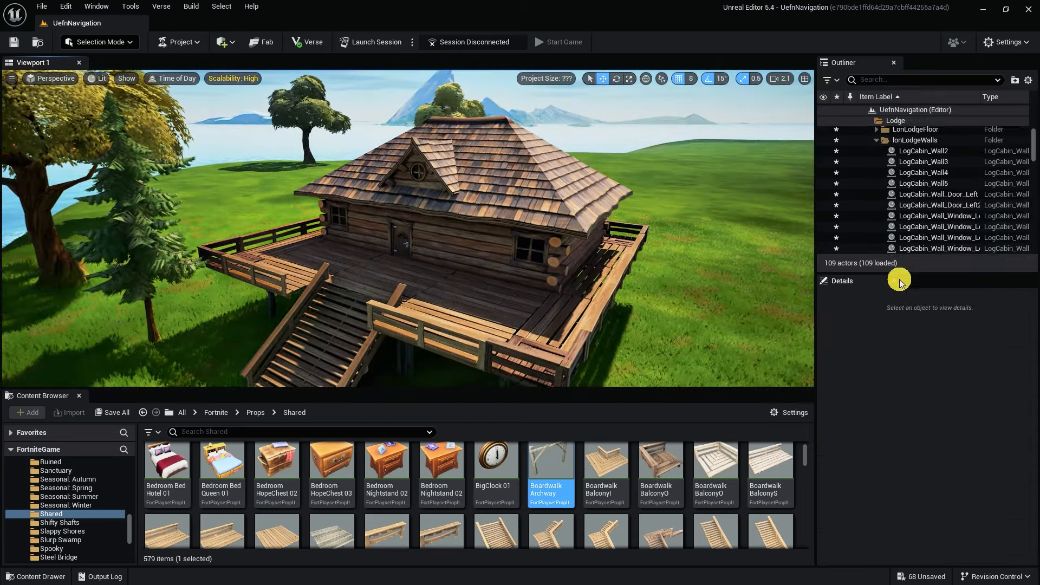
left_click_drag(907, 275, 905, 391)
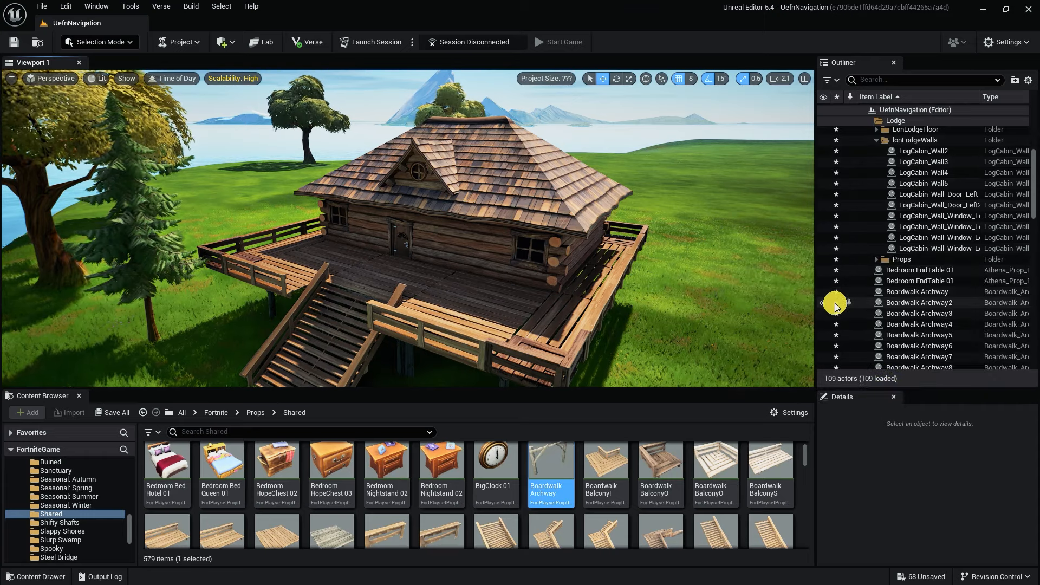
scroll(837, 282, "up", 2)
scroll(850, 238, "up", 2)
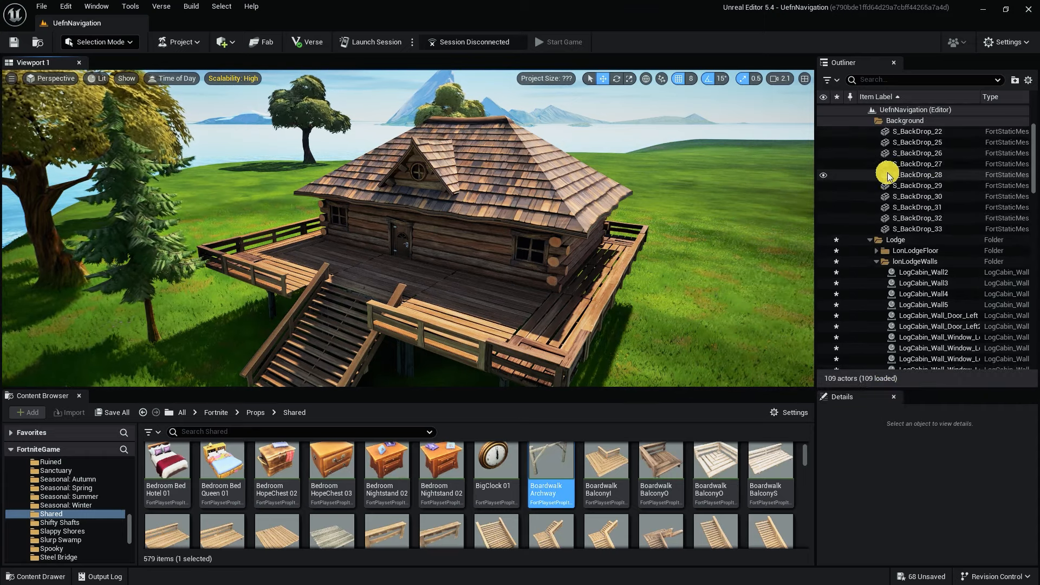
scroll(883, 172, "up", 3)
scroll(876, 187, "down", 3)
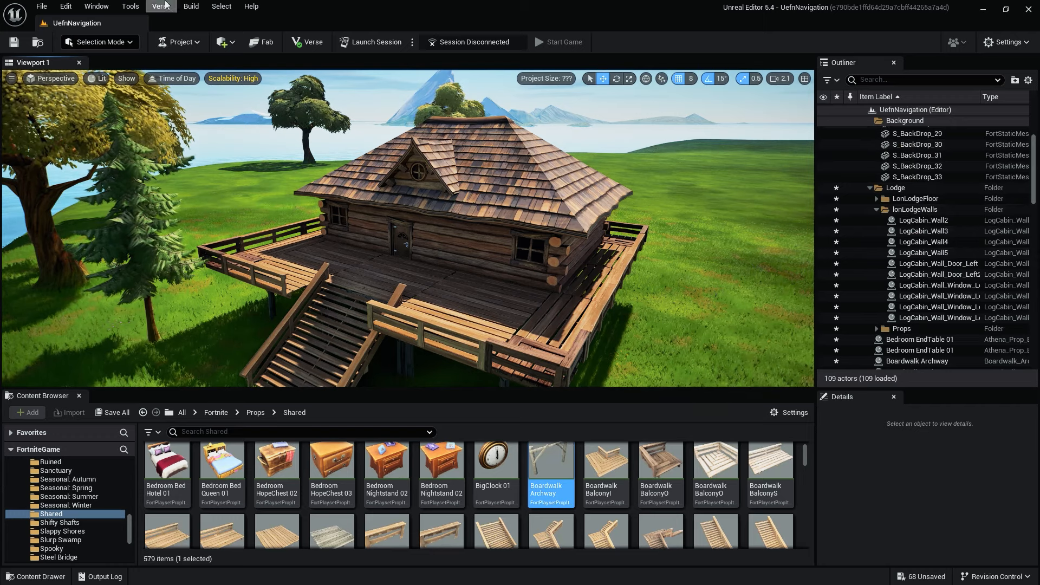
- Save the current level and all other modified content
left_click(54, 6)
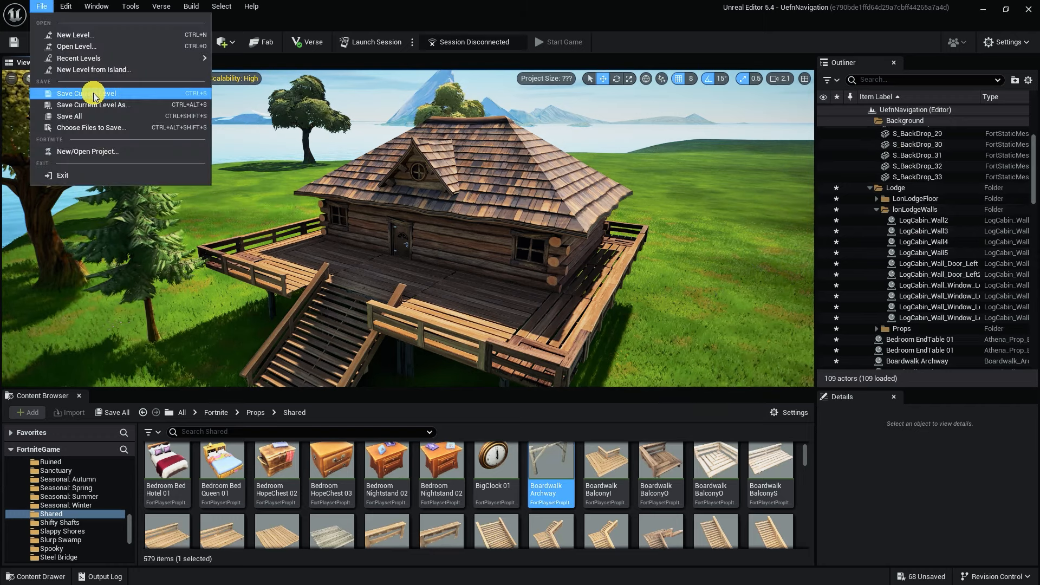
right_click_drag(541, 186, 534, 181)
key("ctrl+s")
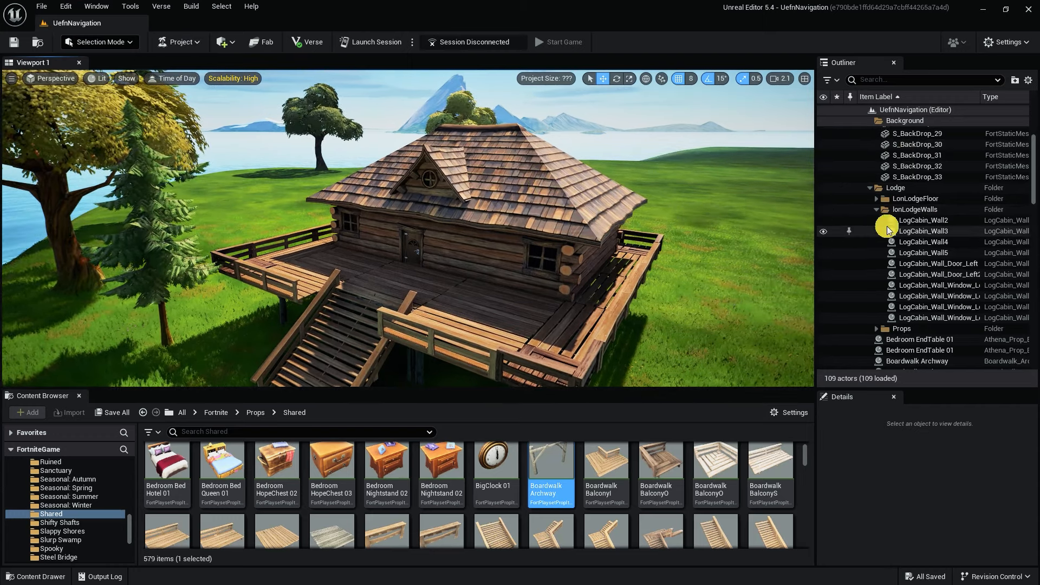
left_click(41, 6)
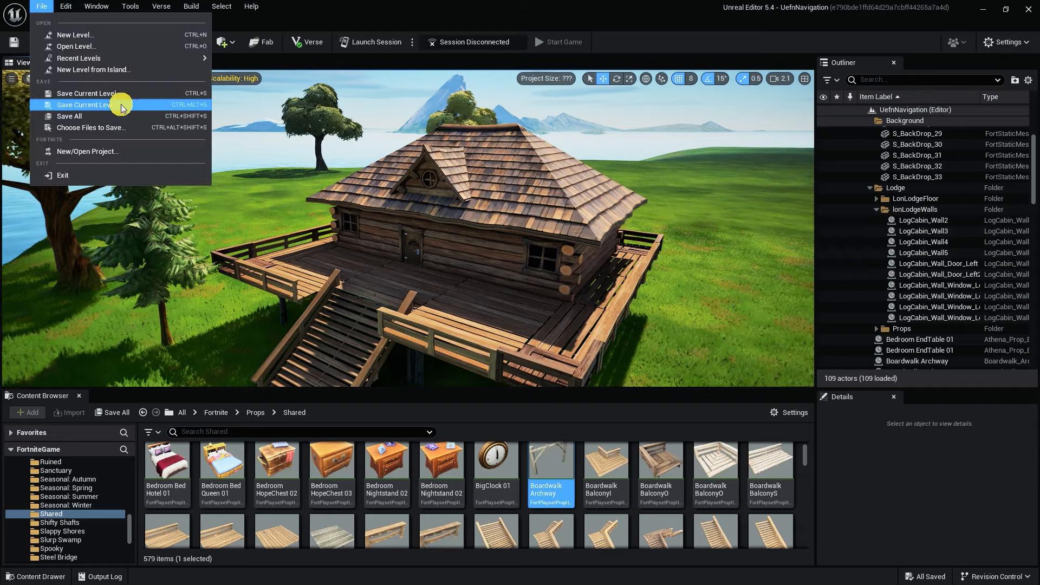
left_click(122, 110)
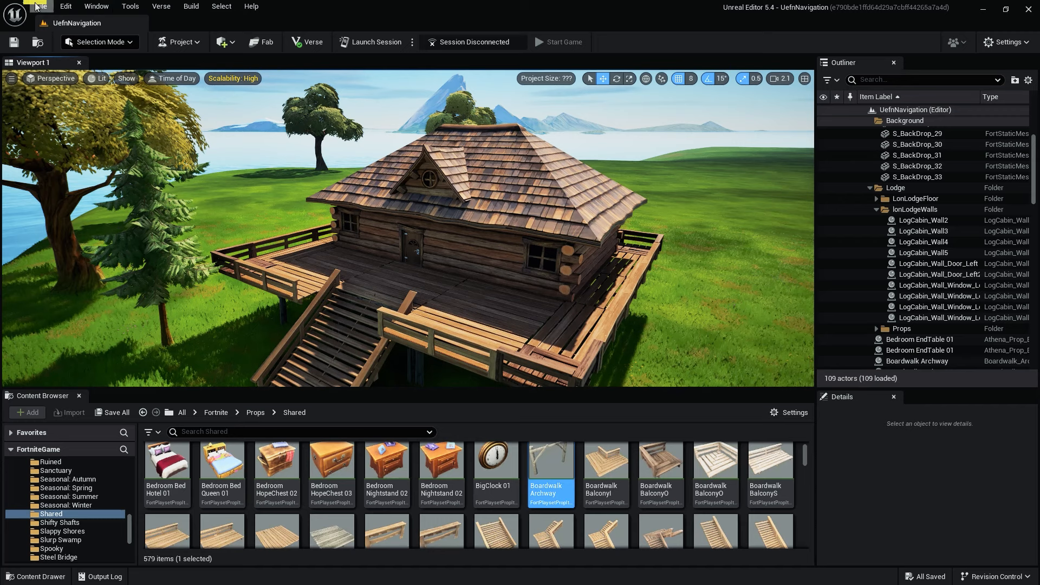
left_click(37, 6)
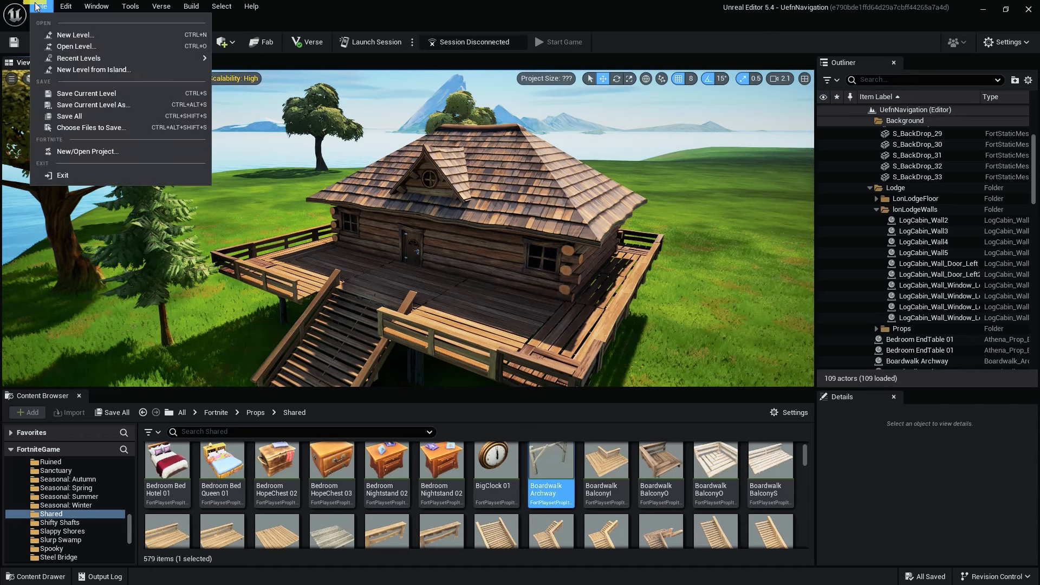
left_click(83, 119)
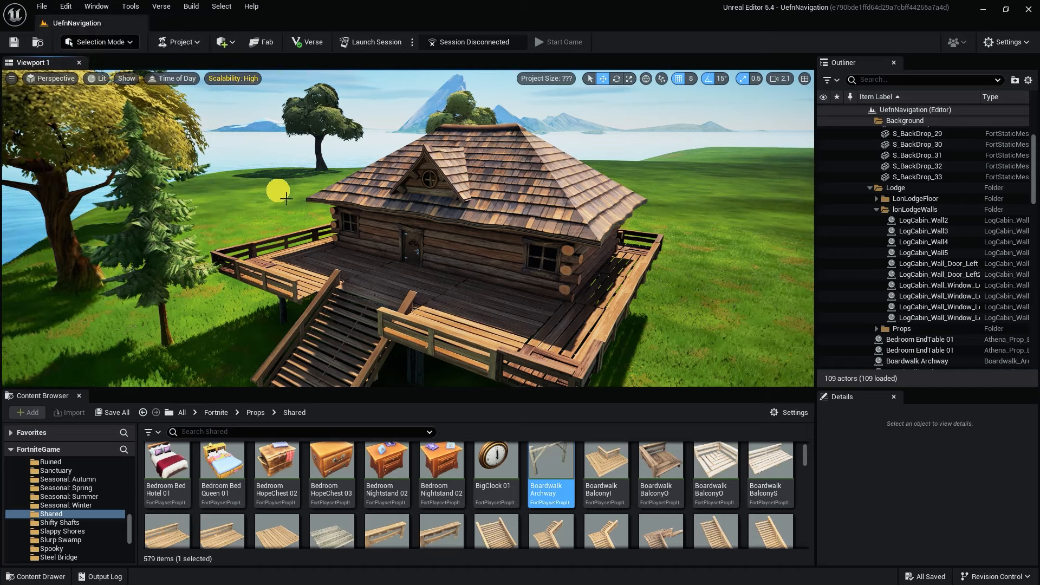
- Open the project's UefnNavigation Content folder to show its level assets
right_click_drag(614, 215, 522, 234)
left_click_drag(128, 530, 94, 473)
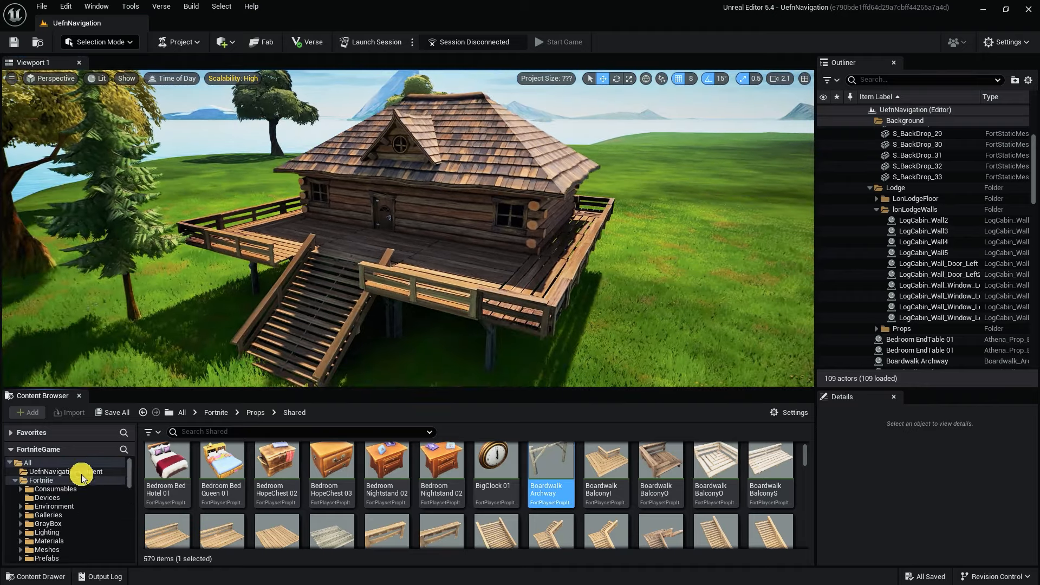
left_click(25, 472)
mouse_move(383, 209)
right_mouse_down()
mouse_move(412, 206)
mouse_move(385, 210)
right_mouse_up()
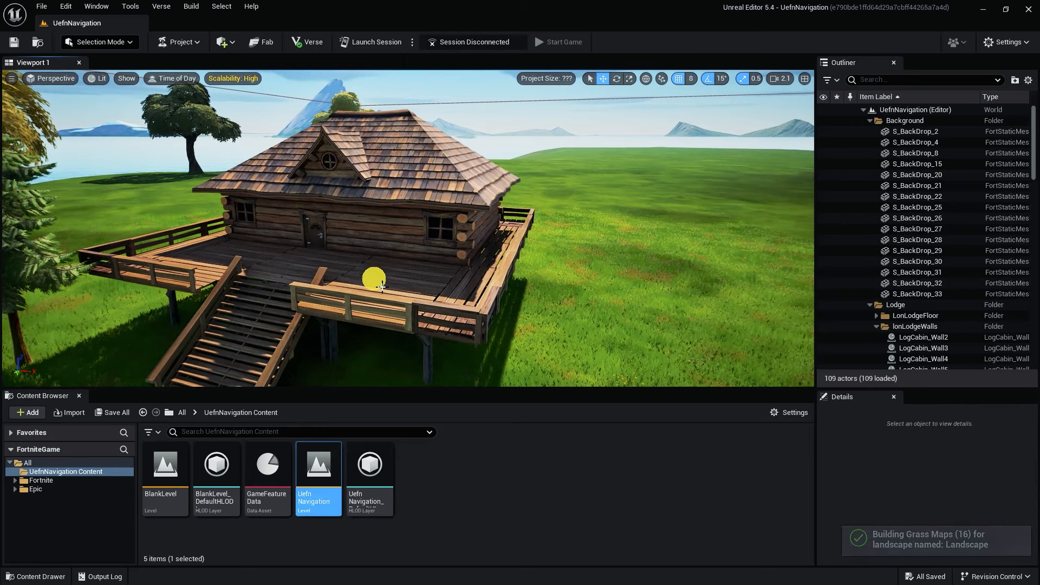
- Open the BlankLevel level and switch back to the UefnNavigation level
double_click(156, 478)
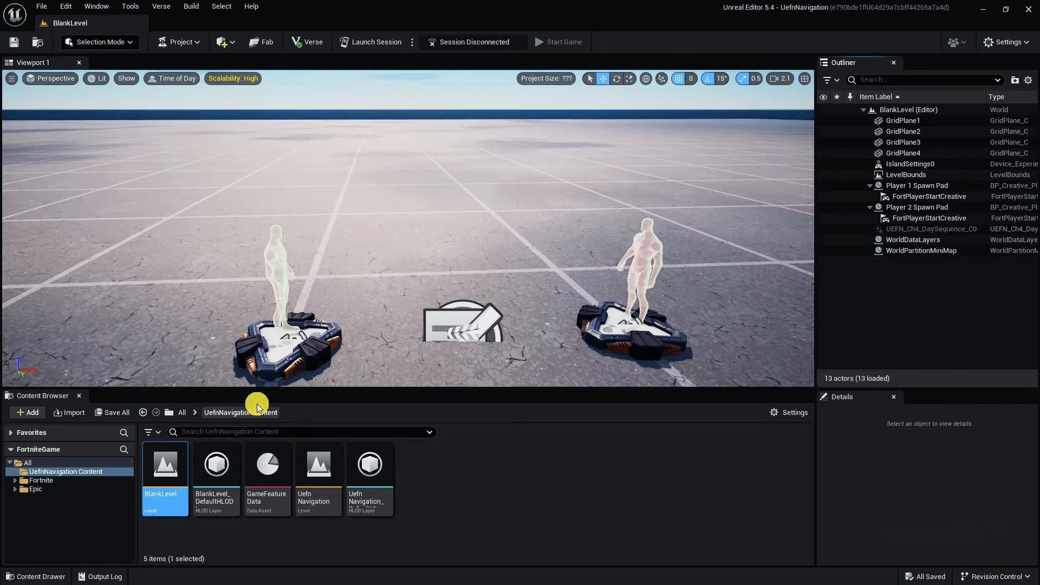
double_click(316, 460)
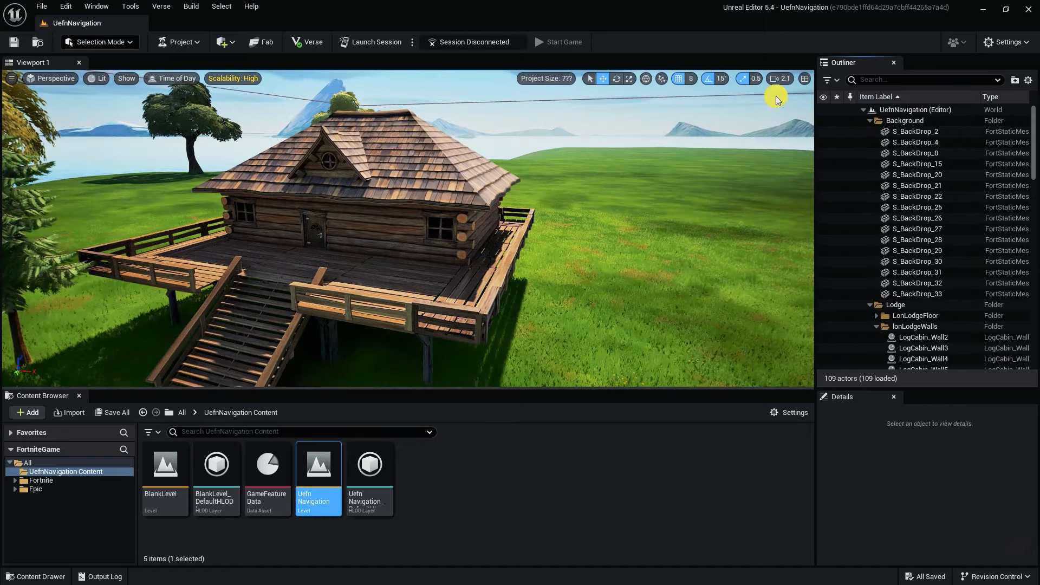
- Disable the realtime override in the viewport options and look around the cabin and shoreline
right_click_drag(705, 190, 663, 207)
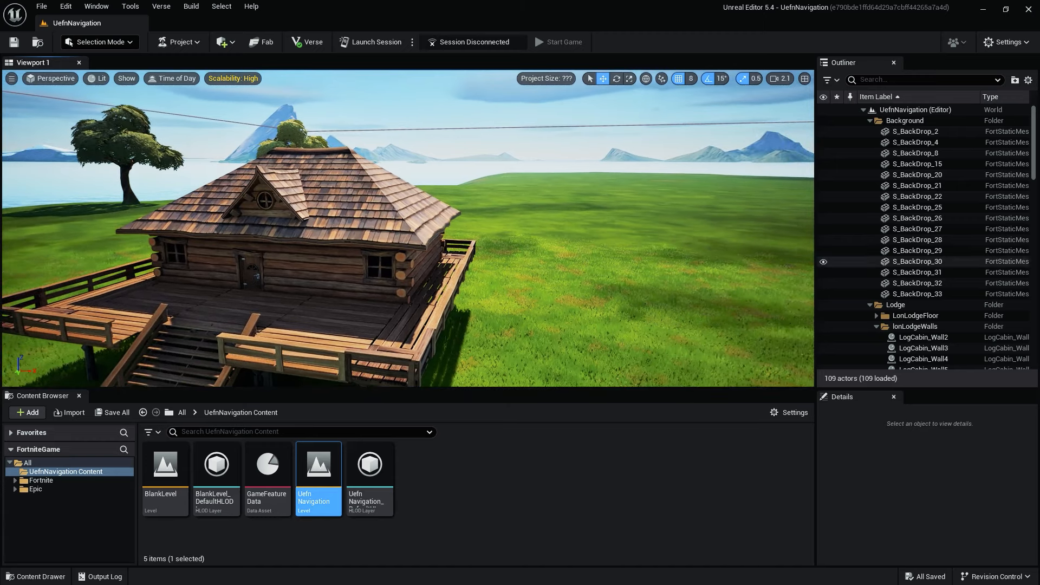
right_click_drag(580, 334, 562, 285)
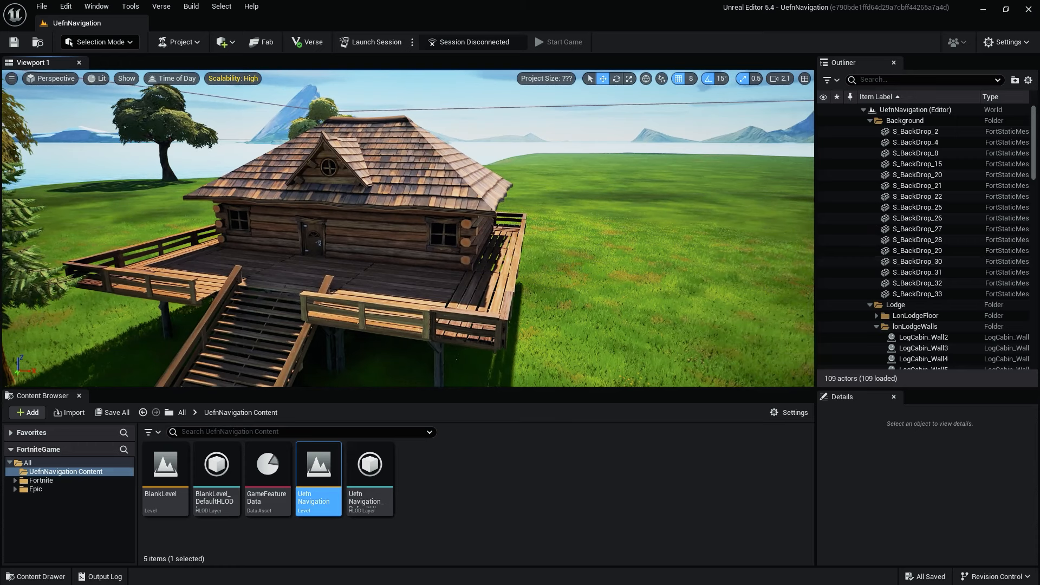
left_click(10, 79)
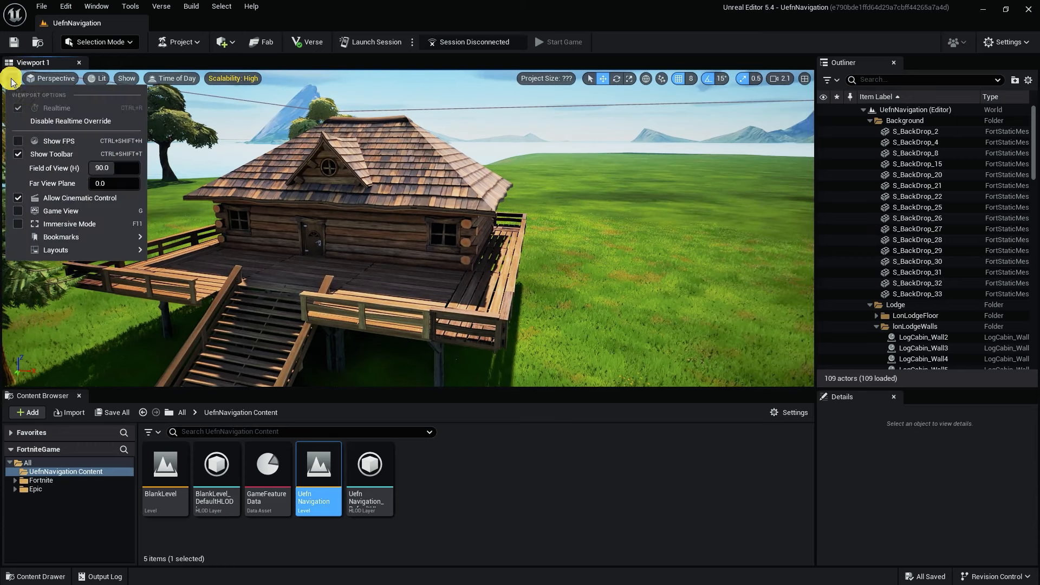
left_click(65, 122)
right_click_drag(399, 176, 222, 196)
right_click_drag(428, 279, 348, 322)
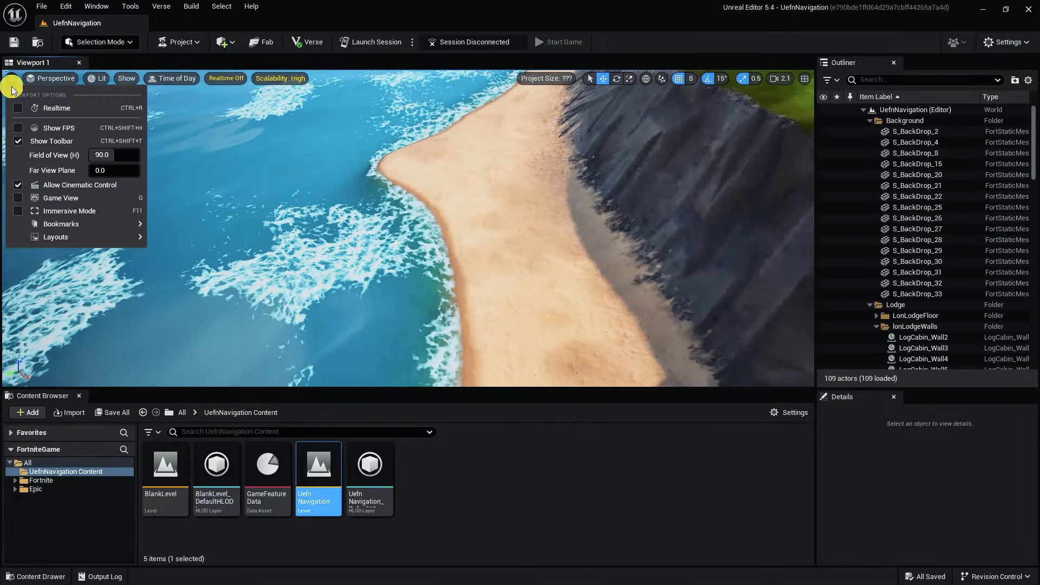
- Turn the viewport's Realtime rendering on to watch the water, and switch it off again
left_click(33, 113)
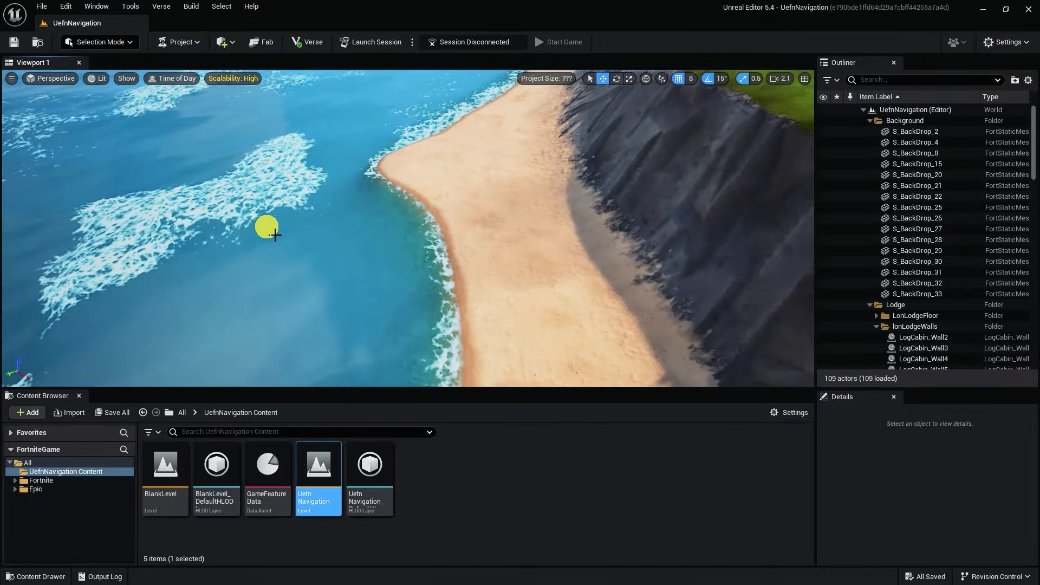
left_click(11, 78)
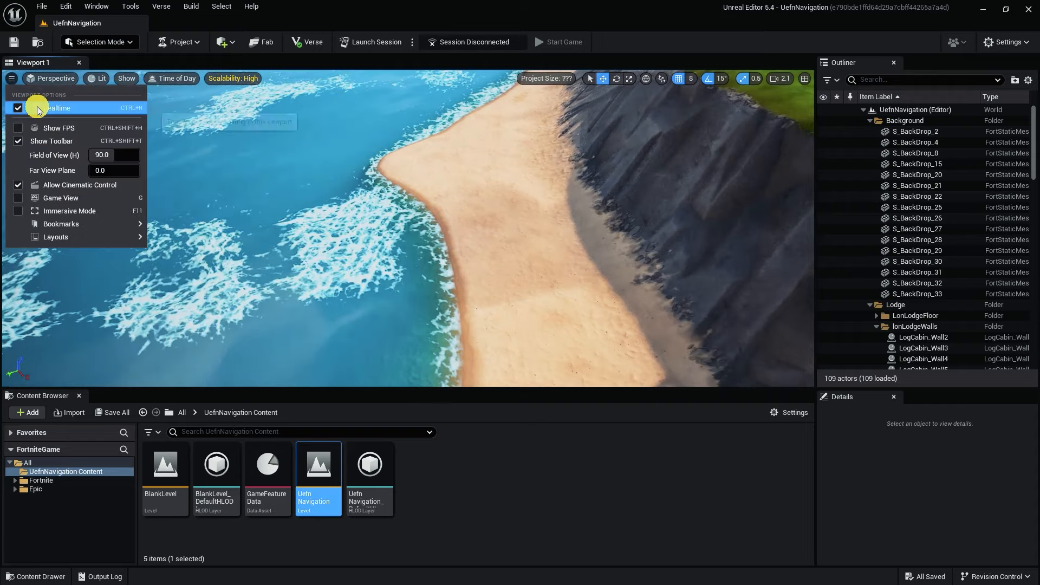
left_click(33, 114)
right_click_drag(435, 236, 428, 267)
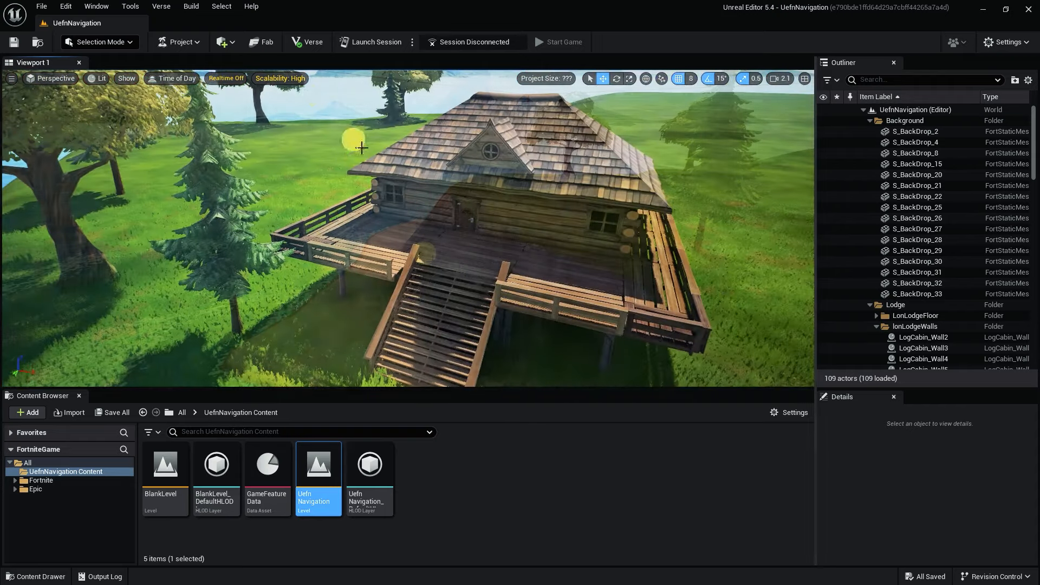
- Set all viewport scalability groups to Medium and inspect the cabin at that quality
left_click(280, 79)
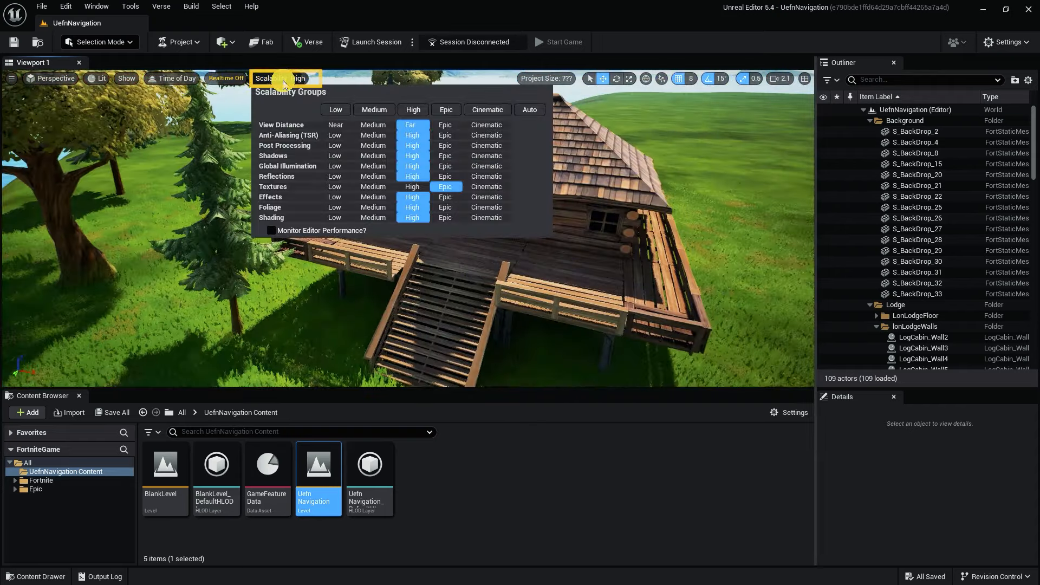
left_click(376, 111)
right_click_drag(631, 274, 653, 243)
key("w")
key("s")
- Lower all viewport scalability groups to Low and view the cabin
left_click(278, 80)
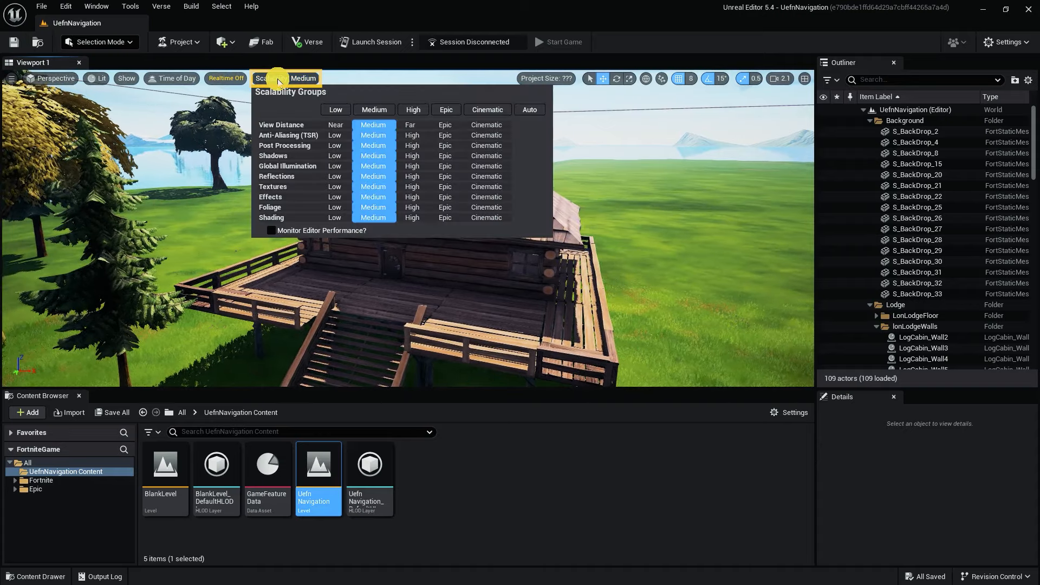
left_click(338, 112)
right_click_drag(668, 259, 675, 257)
- Set the scalability groups to Medium through the editor's Engine Scalability Settings
left_click(1006, 42)
mouse_move(928, 155)
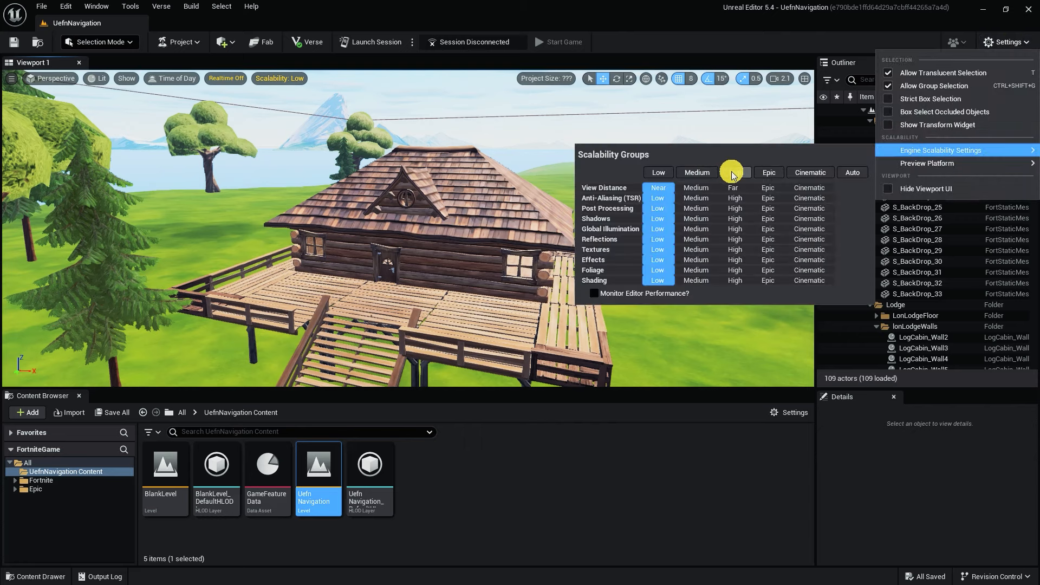
left_click(692, 173)
left_click(485, 153)
right_click_drag(679, 113, 658, 103)
right_click_drag(541, 264, 539, 262)
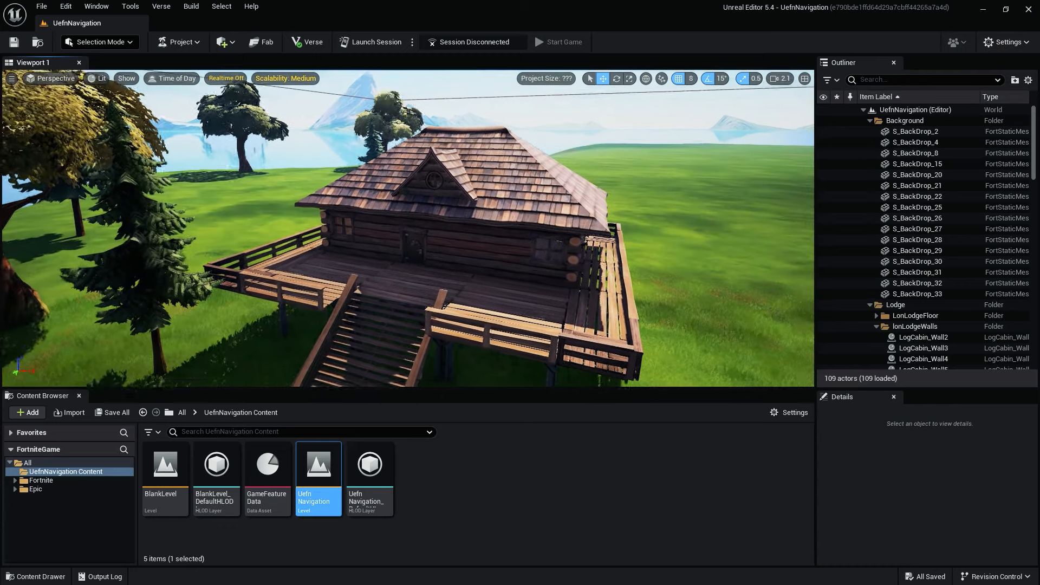
right_click_drag(206, 163, 210, 157)
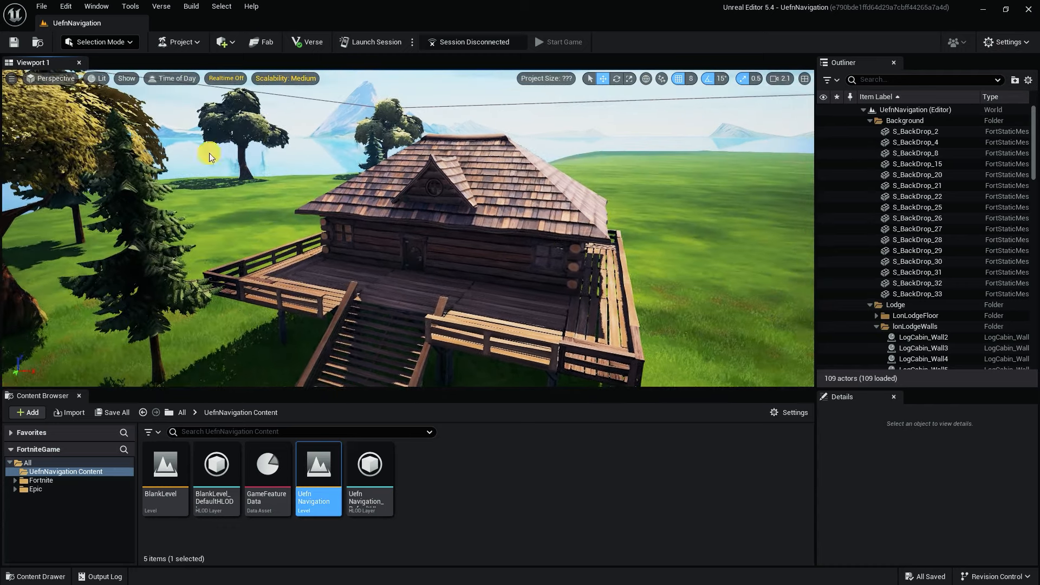
- Change the viewport's Lit view mode to another one and look at the cabin in it
left_click(102, 80)
left_click(125, 119)
right_click_drag(485, 258, 514, 203)
key("w")
key("s")
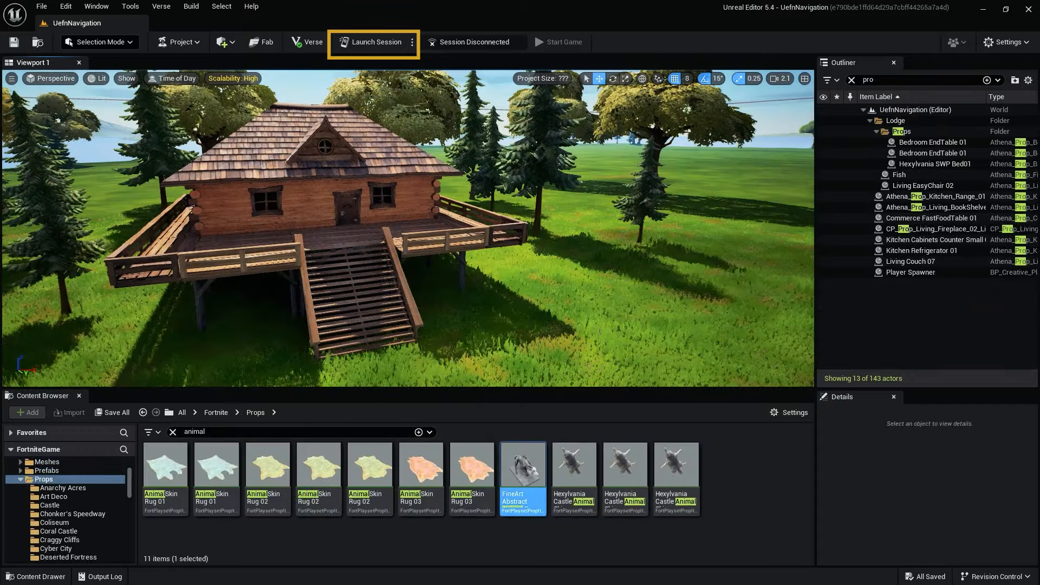
- Launch a play session for the level and select wall pieces beside the cabin's front door
left_click(371, 42)
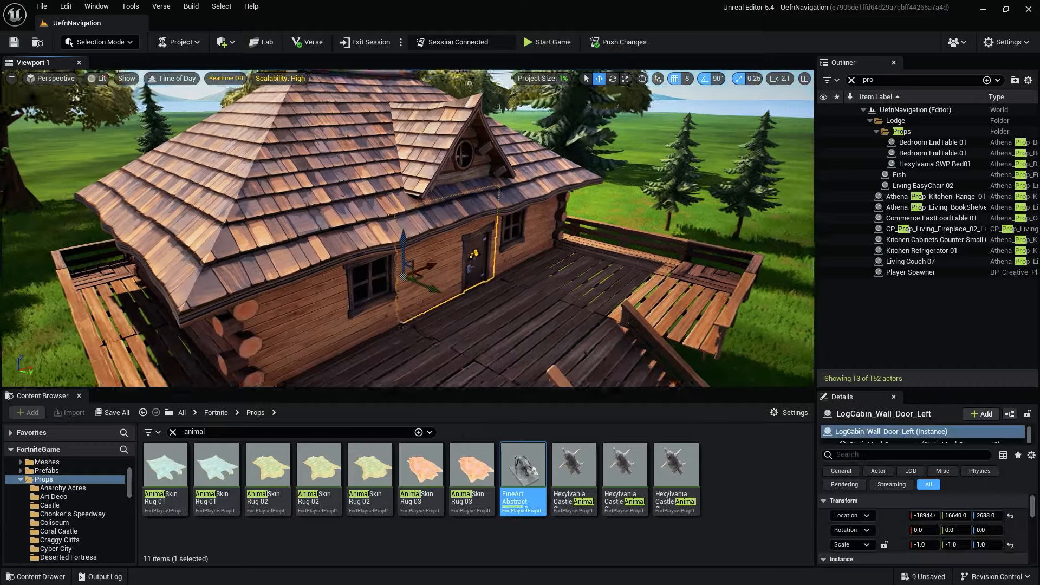
left_click(531, 259)
left_click(524, 253, "ctrl")
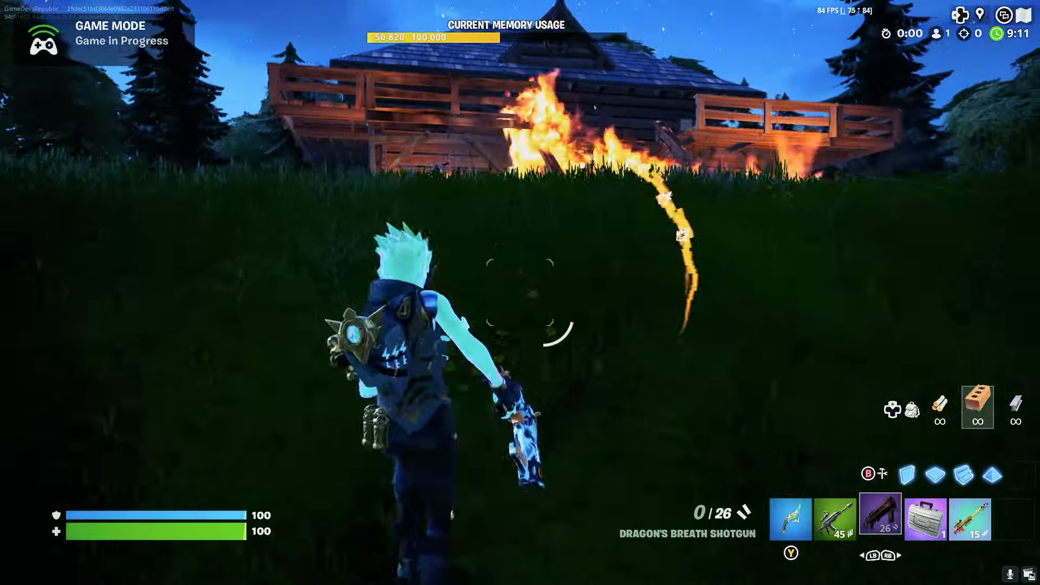
scroll(520, 293, "down", 2)
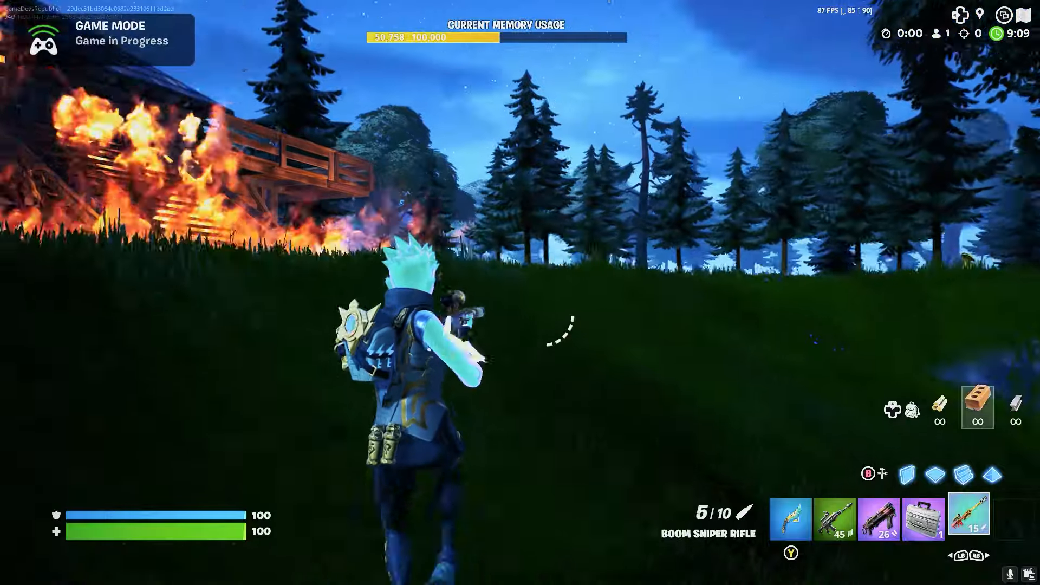
right_click(520, 293)
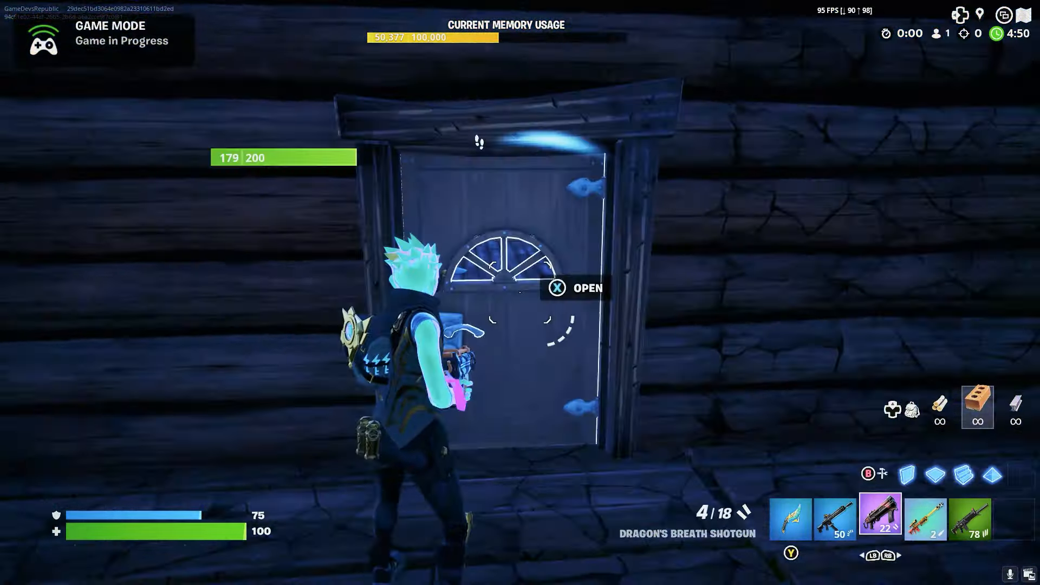
key("3")
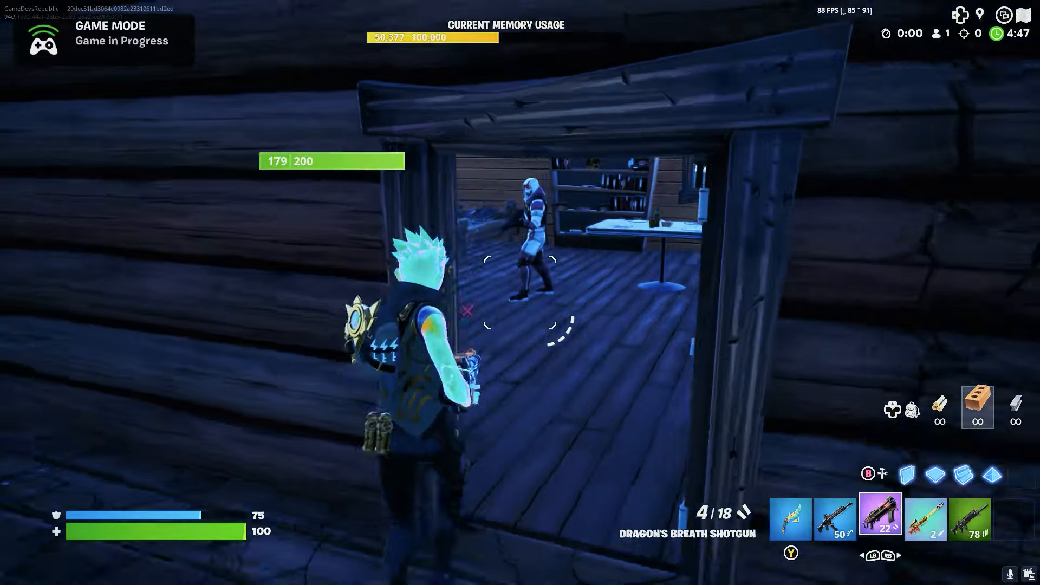